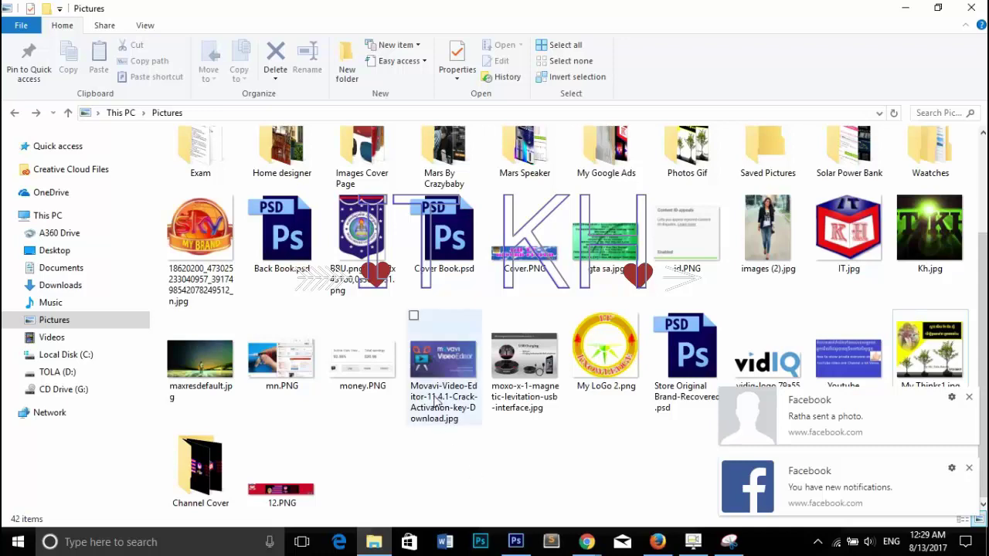
Step: Open the Compressed folder inside Downloads
scroll(402, 386, up, 2)
scroll(325, 363, down, 2)
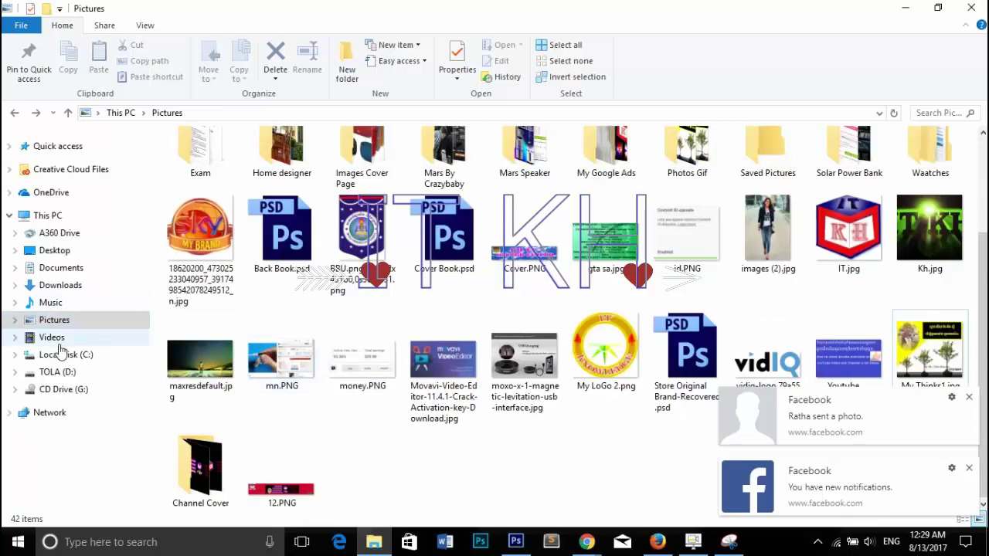
click(71, 285)
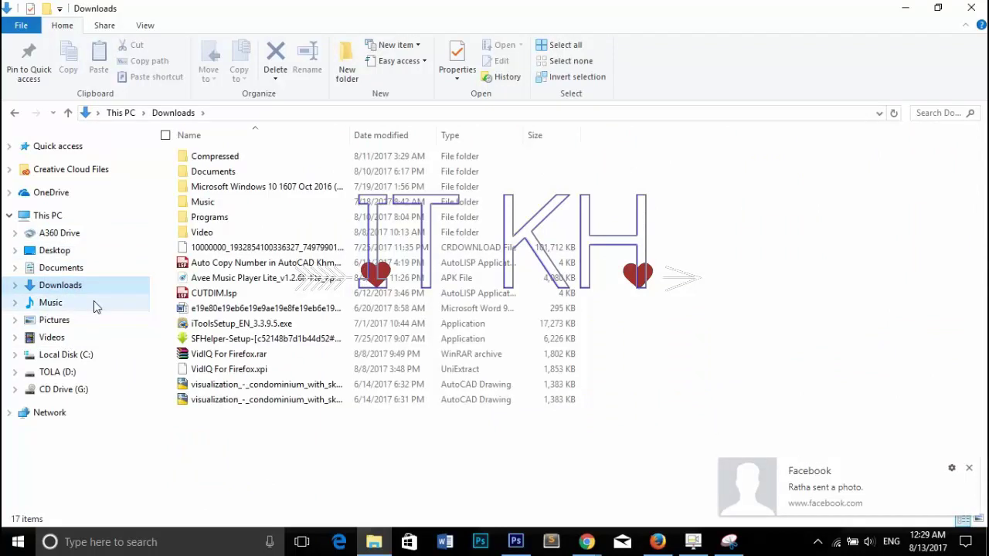
double_click(249, 164)
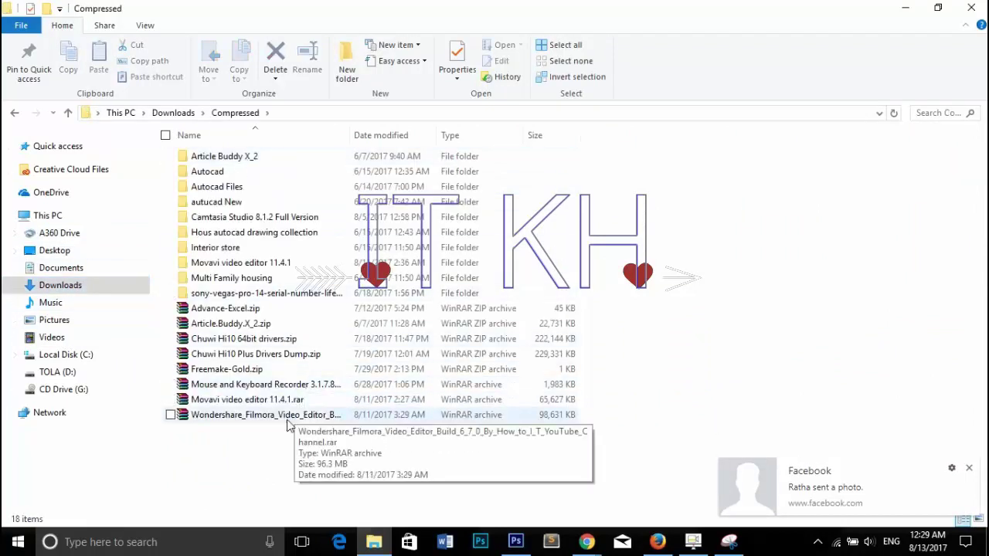
click(249, 415)
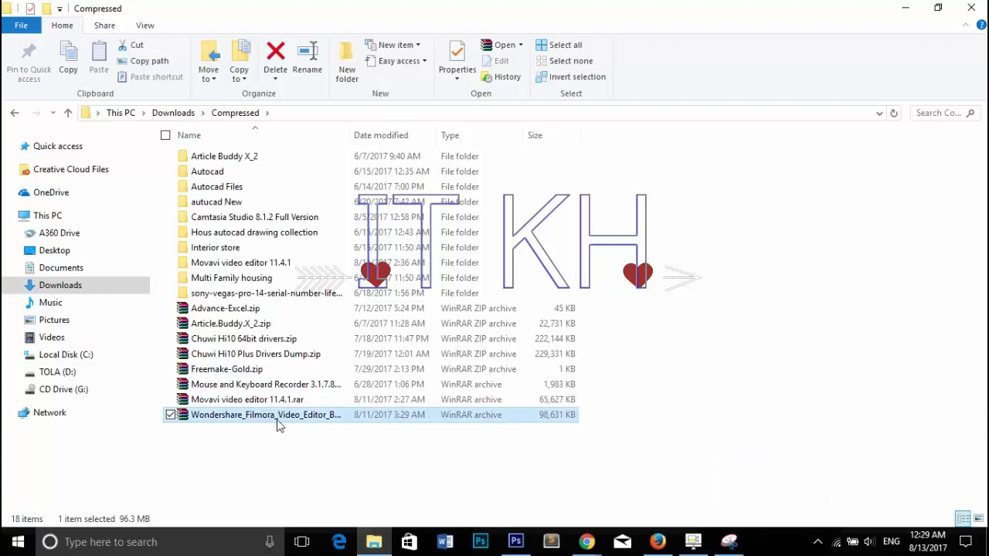
click(243, 462)
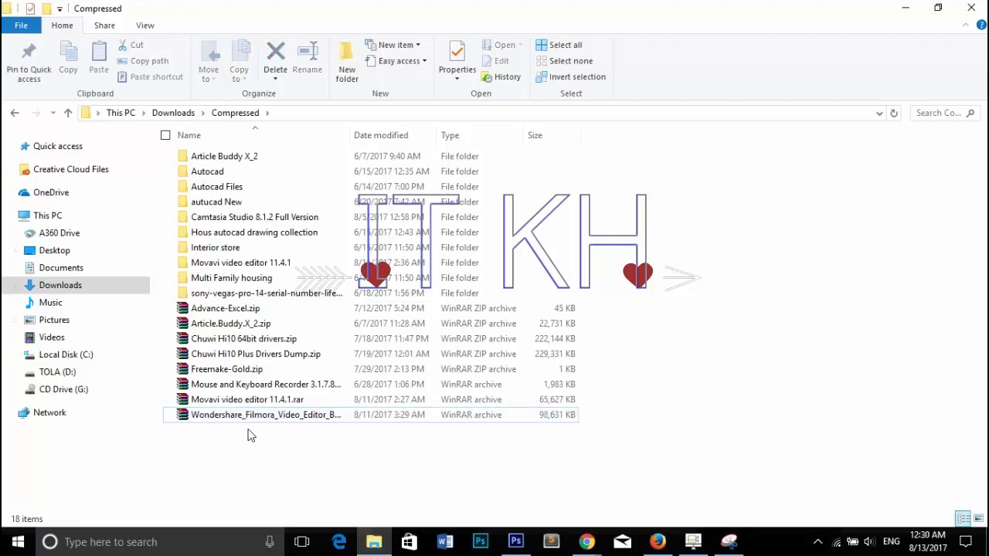
click(248, 422)
click(260, 461)
click(255, 422)
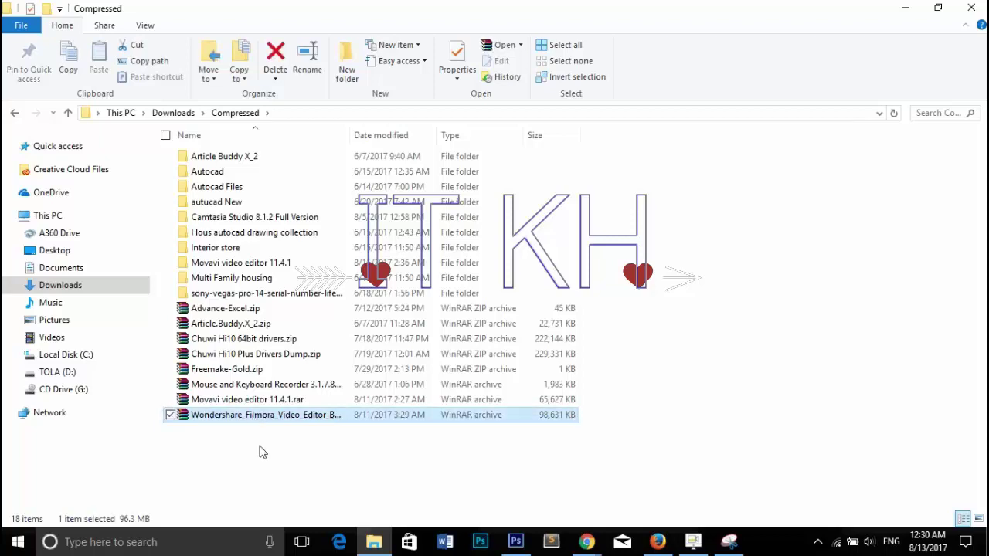
click(260, 455)
click(260, 421)
click(260, 444)
click(259, 415)
click(266, 462)
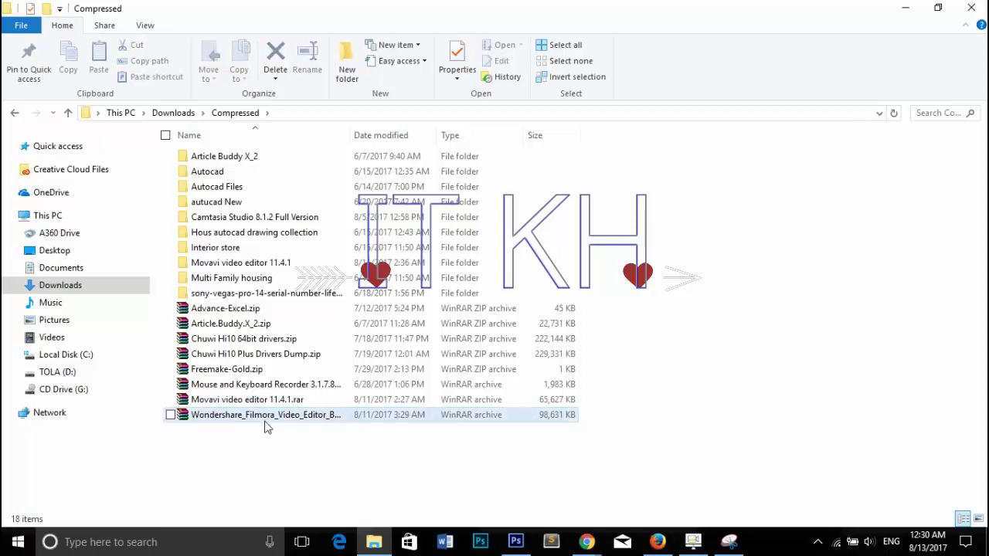
click(265, 420)
right_click(266, 442)
click(265, 423)
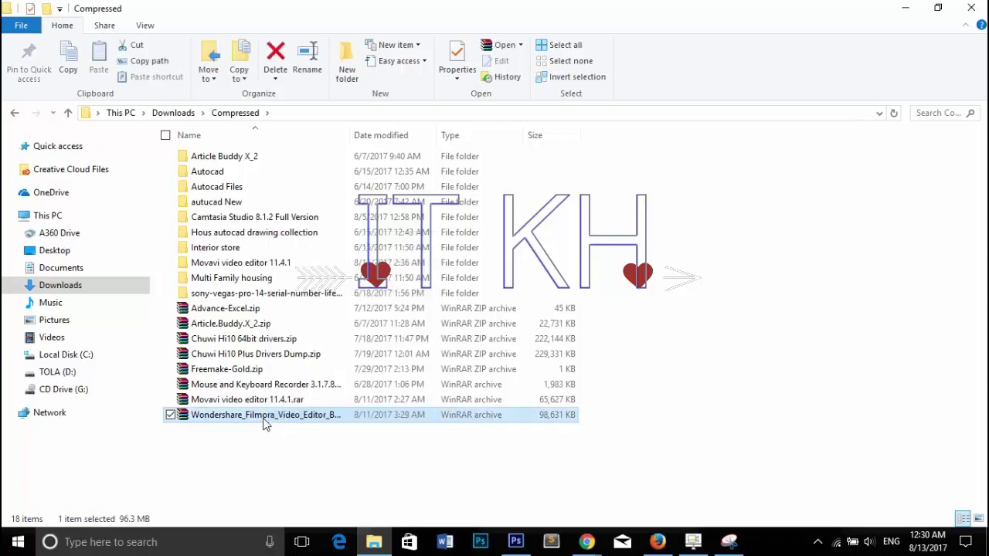
click(257, 470)
Step: Extract the Wondershare Filmora Video Editor Build 6.7.0 archive into a folder of the same name
click(258, 422)
right_click(309, 415)
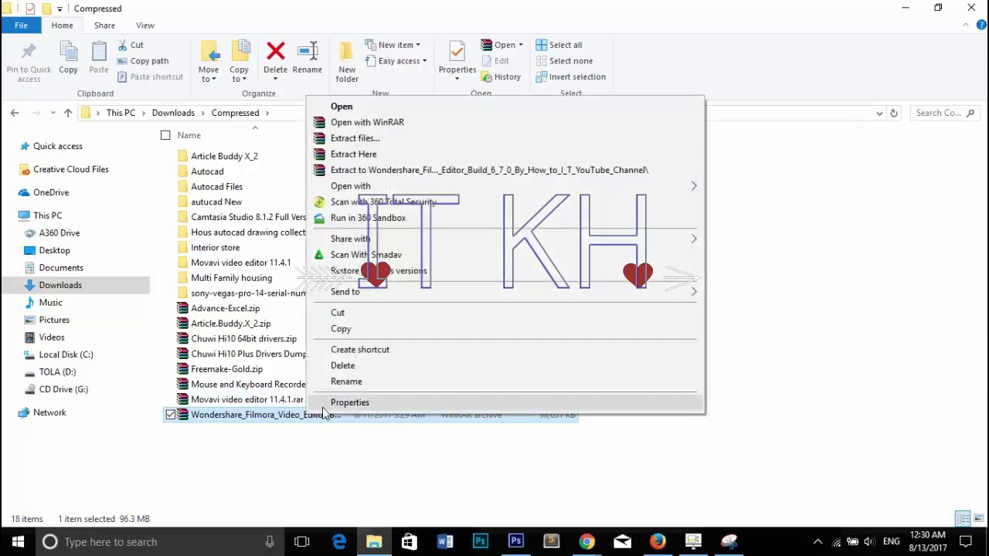
click(486, 170)
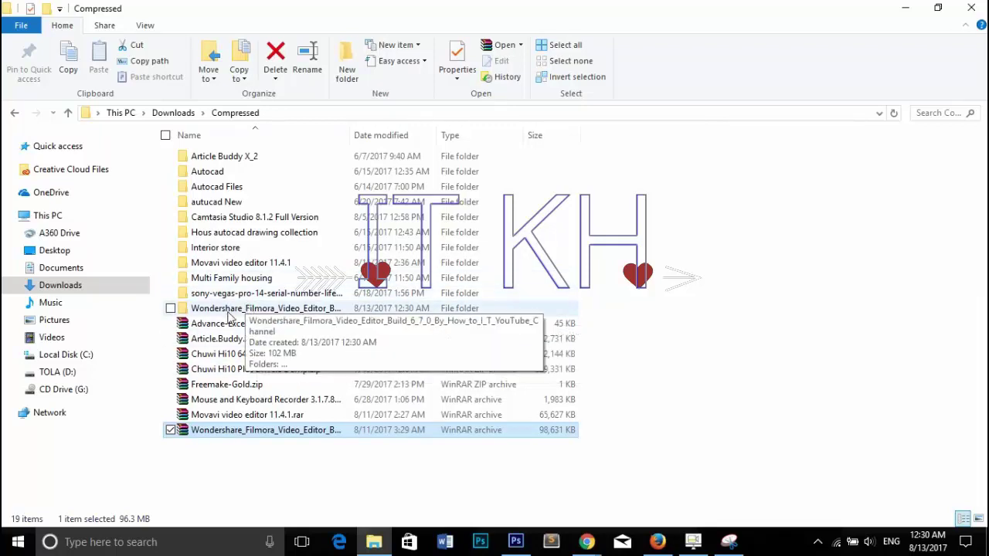
Step: Open the newly extracted Wondershare Filmora folder and its inner Build 6.7.0 folder
double_click(333, 308)
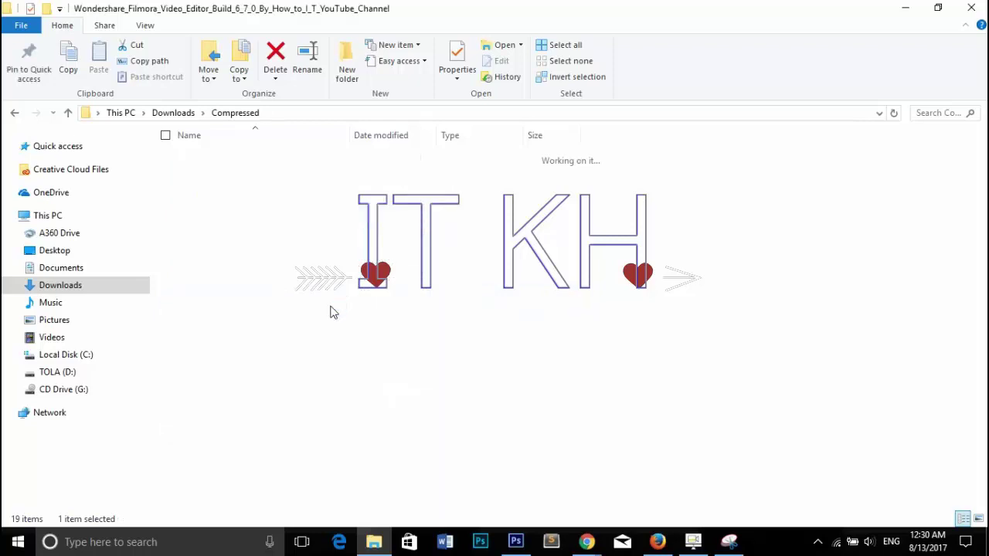
double_click(298, 158)
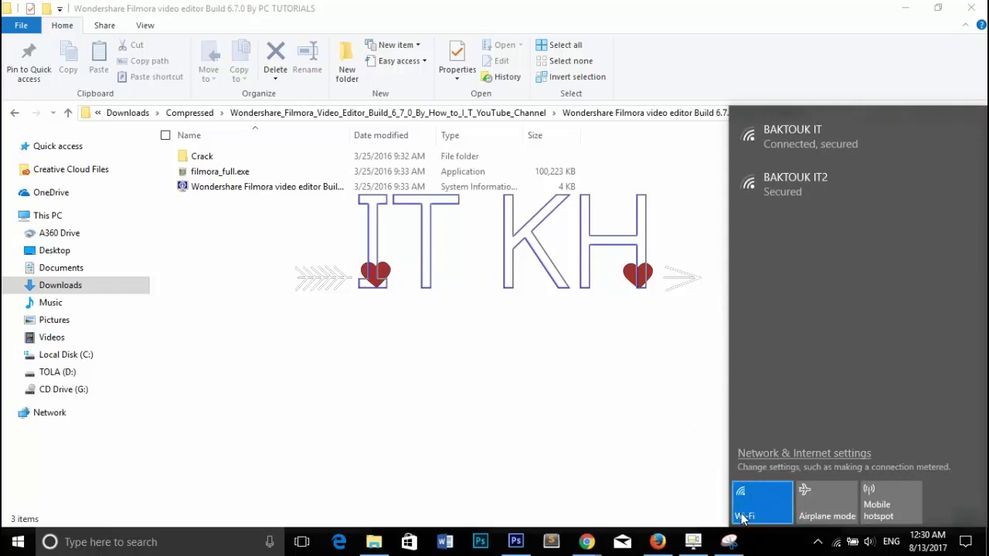
Step: Turn off the Wi-Fi connection and restore the folder window to its smaller size over the desktop
click(544, 334)
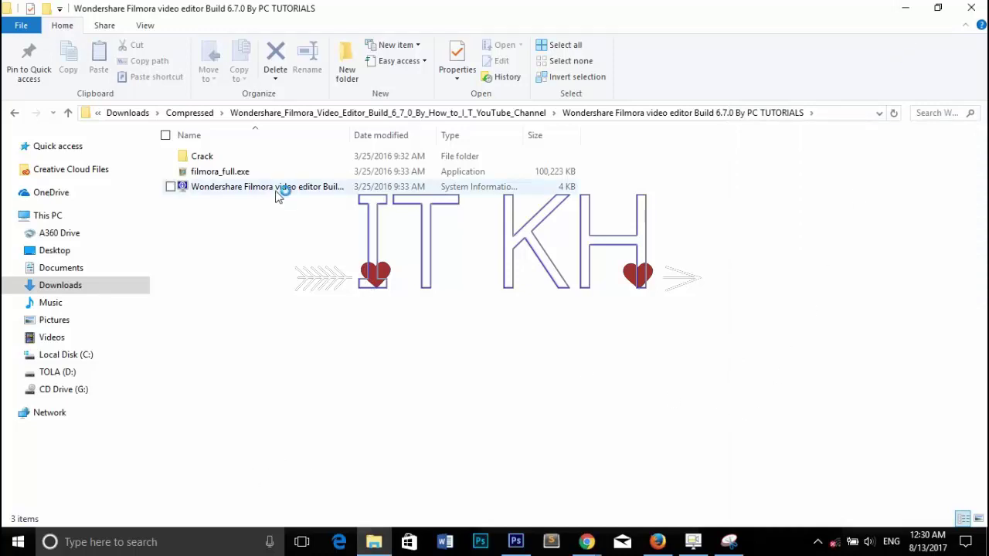
click(938, 9)
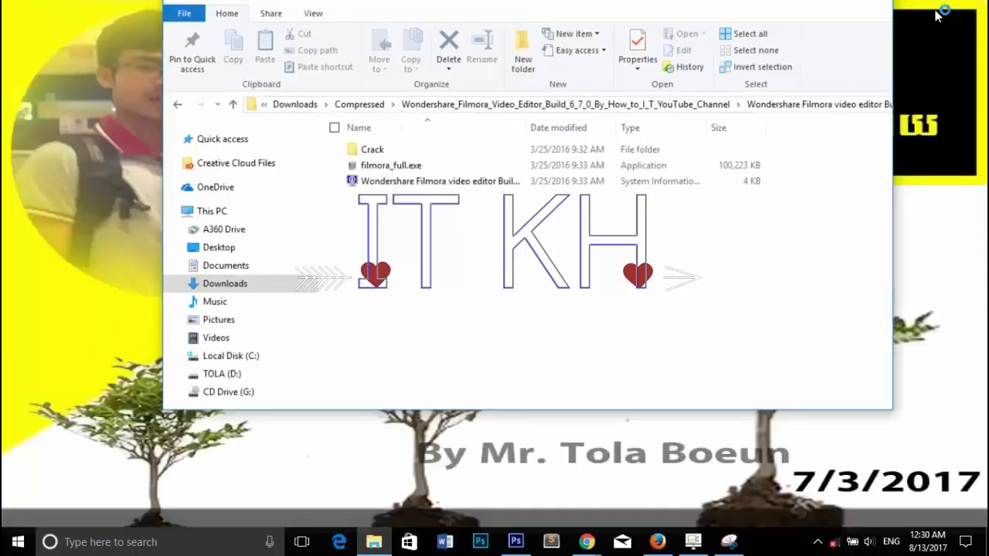
right_click(919, 195)
click(866, 188)
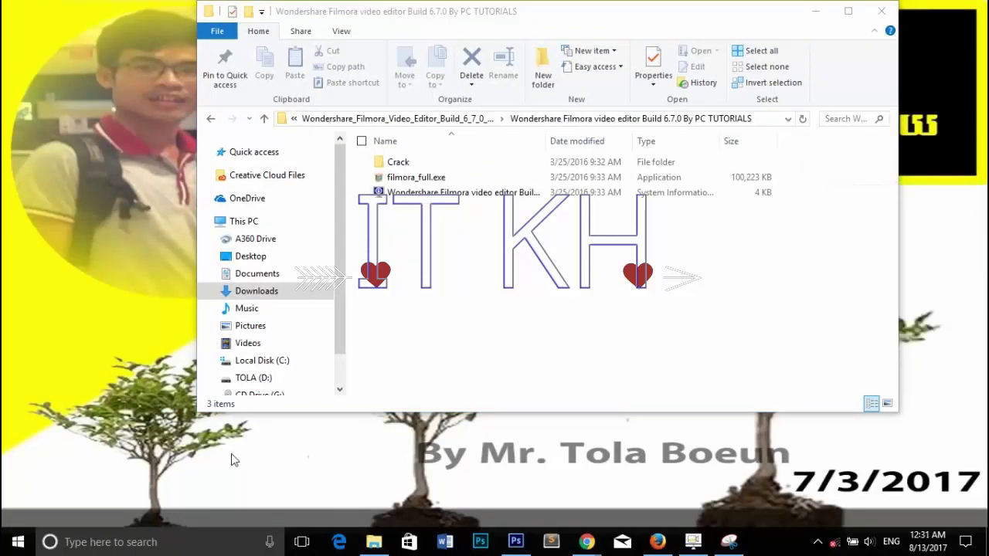
key(super+r)
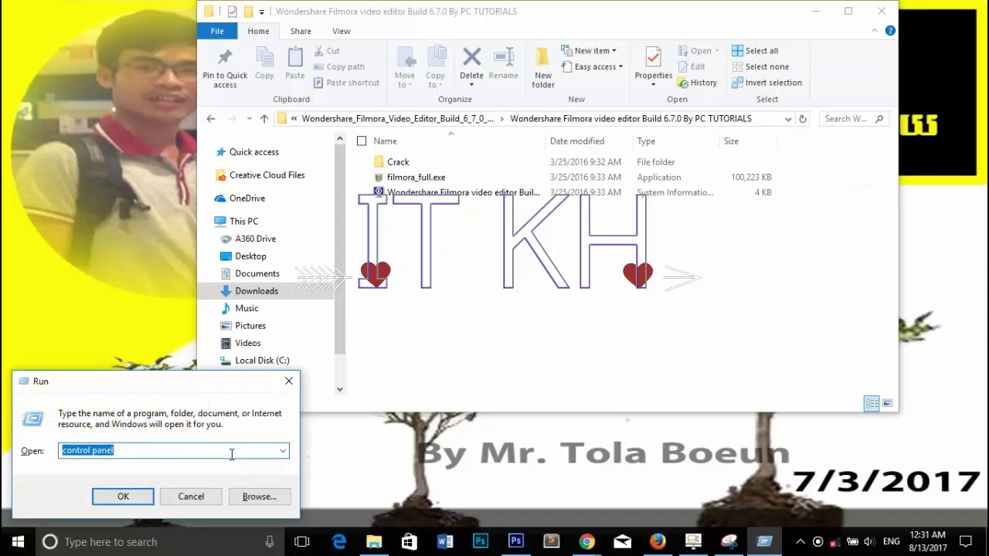
click(211, 452)
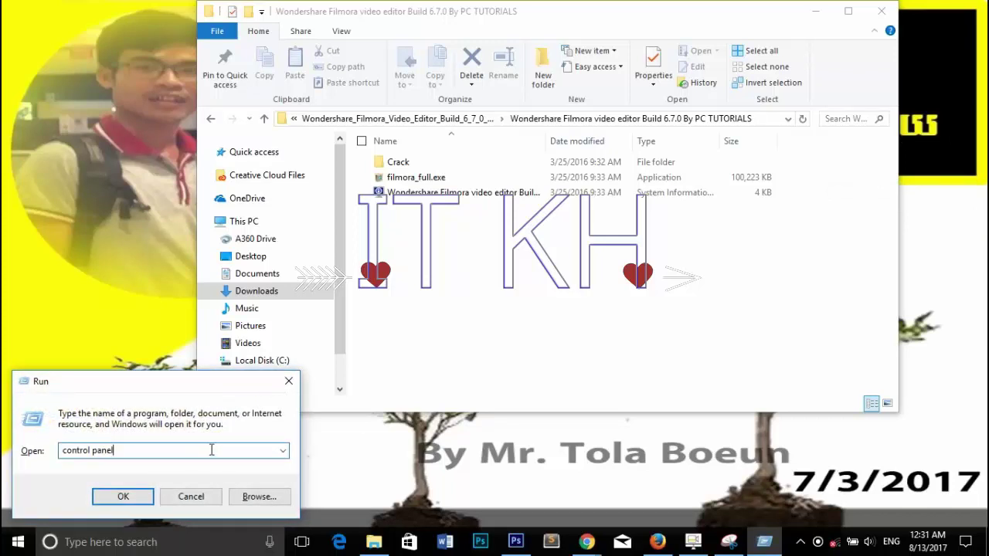
click(135, 500)
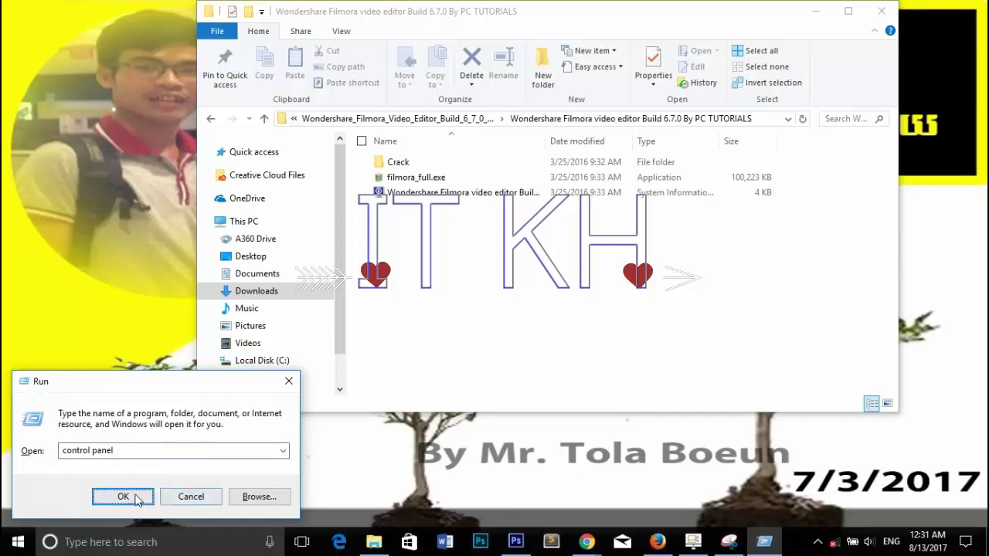
click(186, 496)
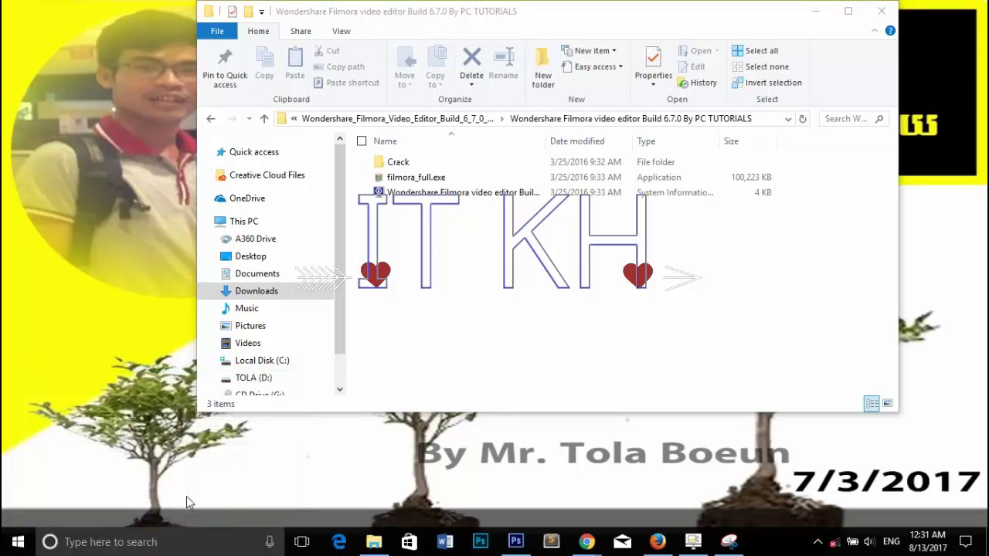
Step: Open Control Panel with the Run command "control panel" and view its items as large icons
key(super+r)
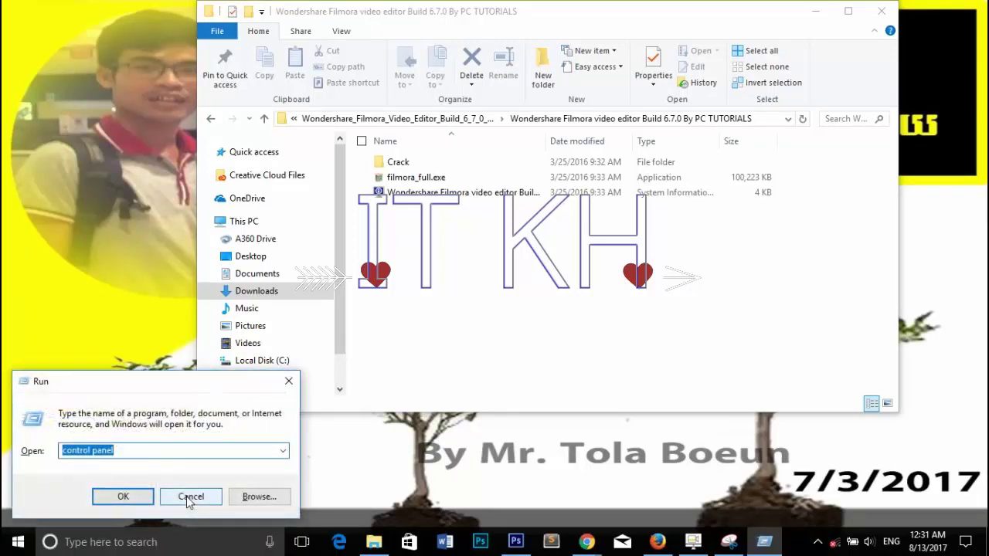
click(90, 452)
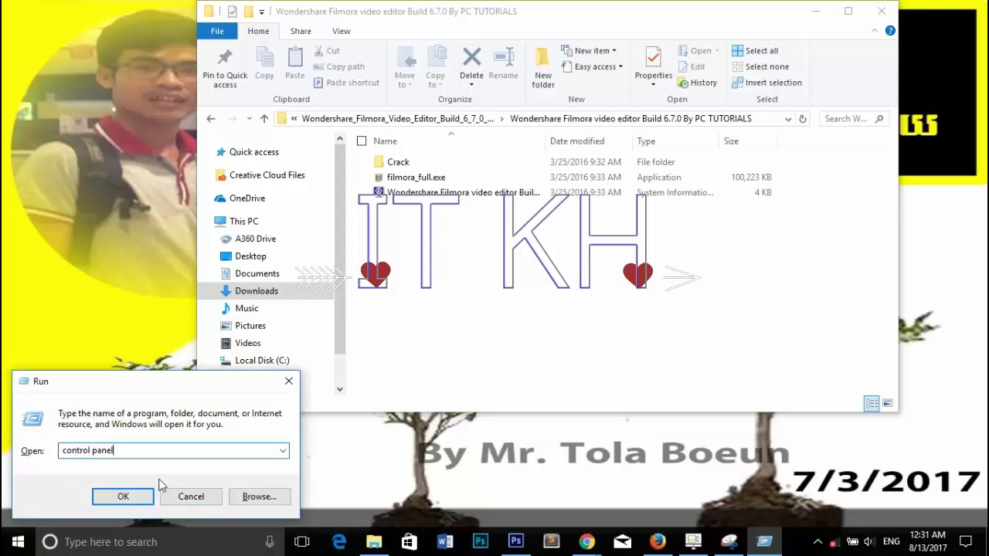
click(110, 499)
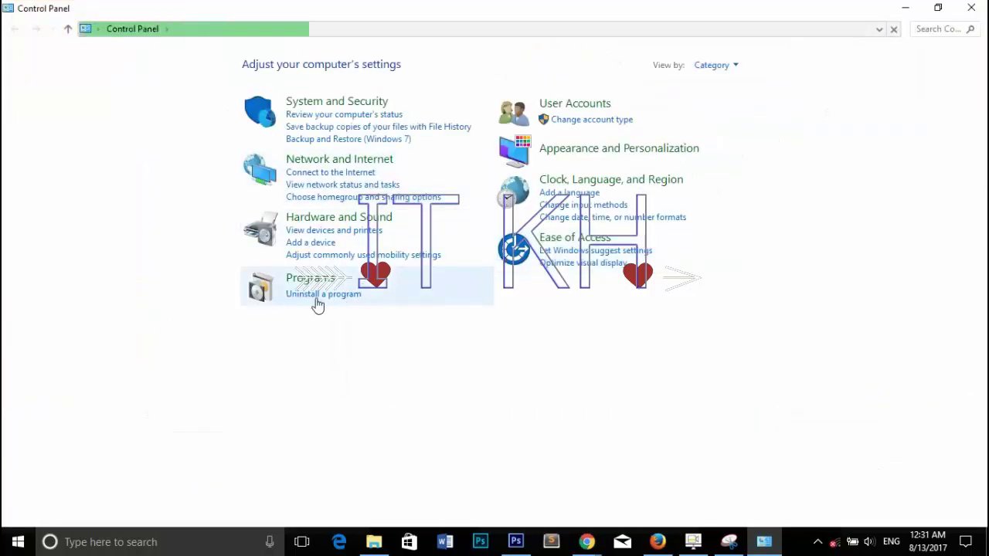
click(731, 68)
click(754, 107)
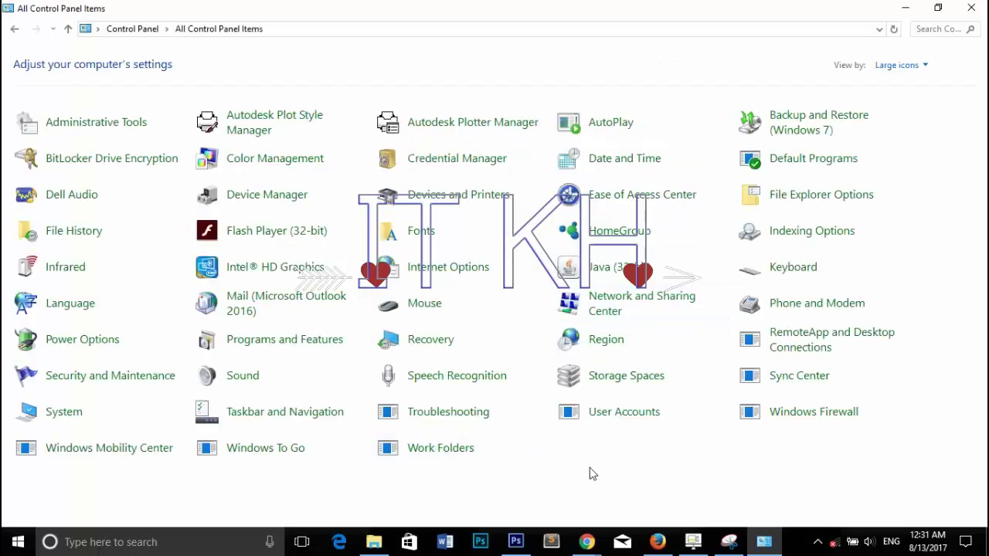
Step: Turn off Windows Firewall for both the private and the public network settings
click(779, 419)
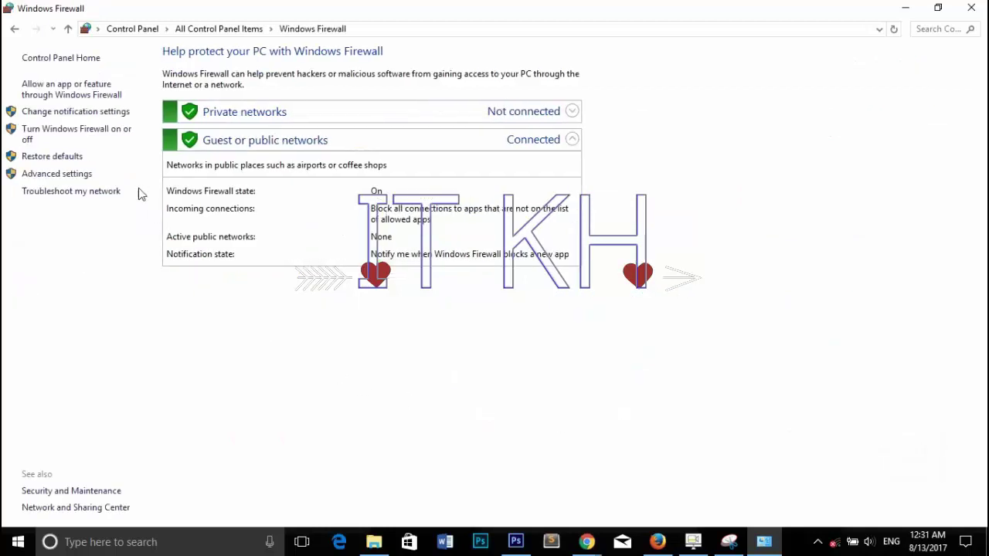
click(73, 140)
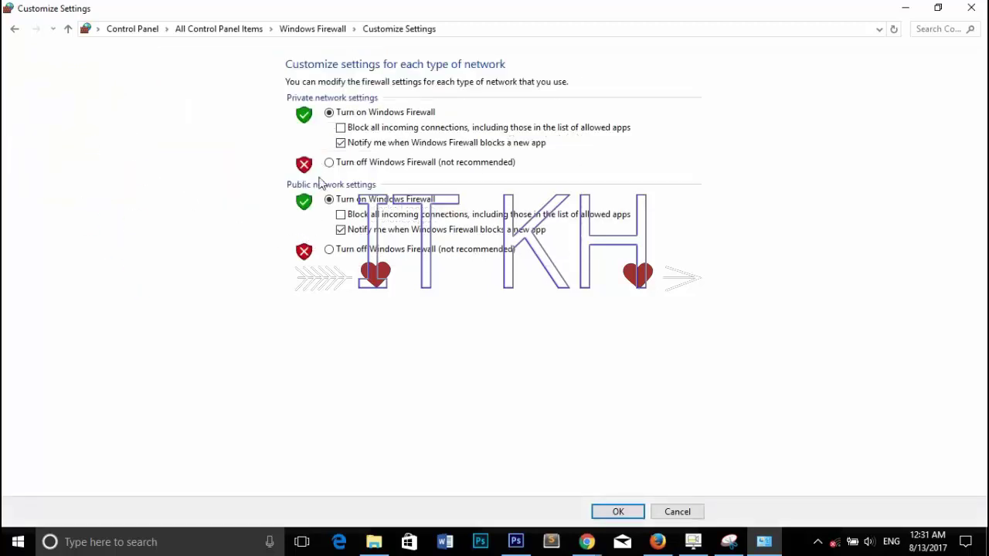
click(329, 162)
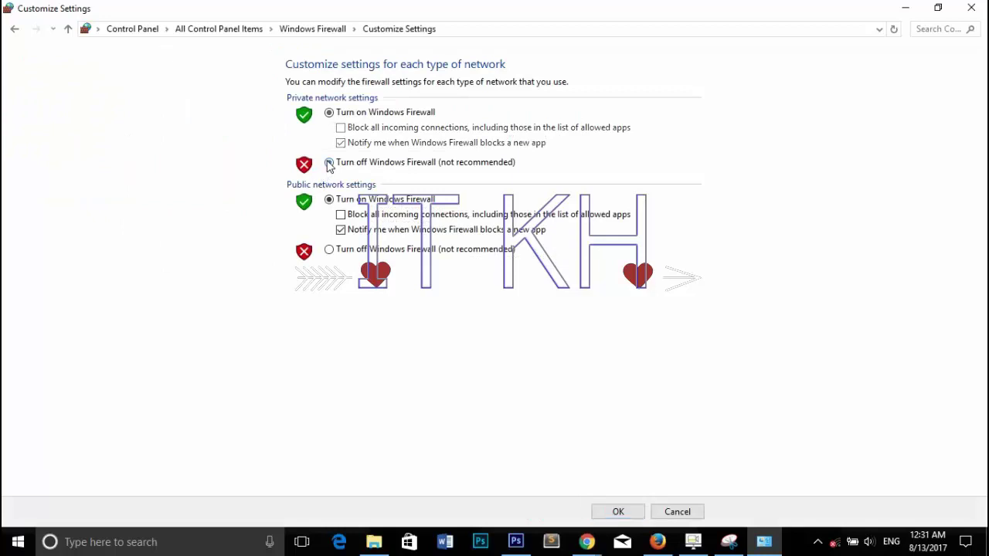
click(329, 249)
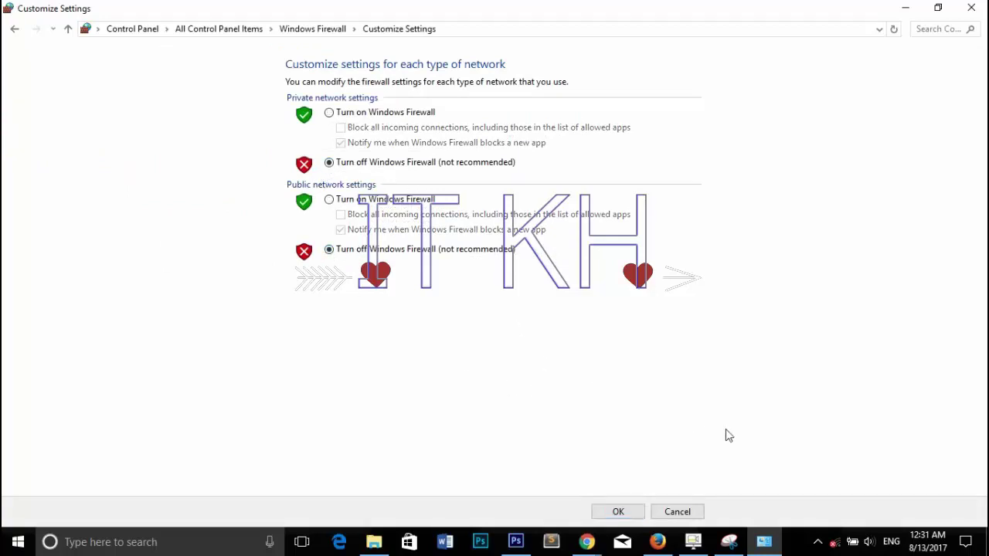
click(618, 512)
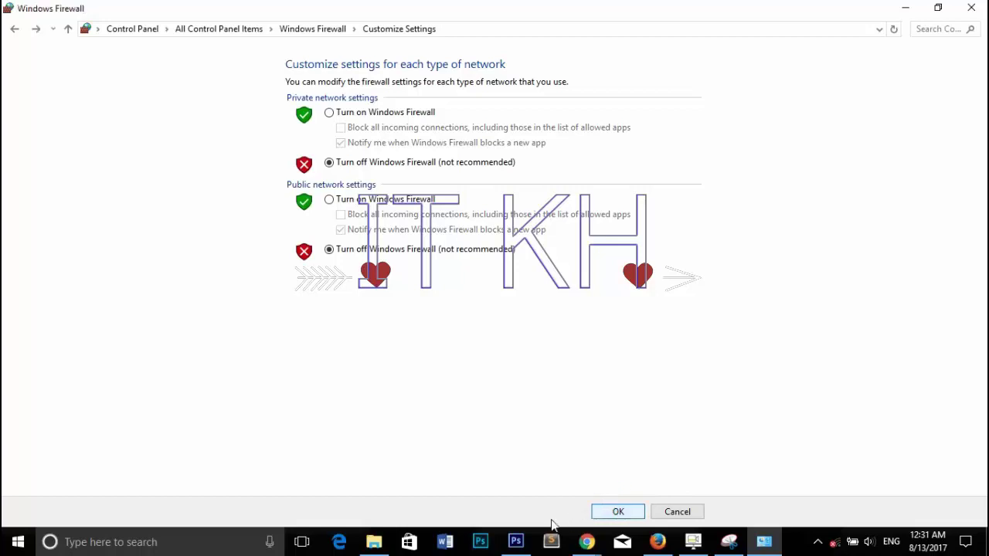
Step: Switch back to the Filmora folder in File Explorer, maximize its window and show the files as large thumbnails
click(374, 542)
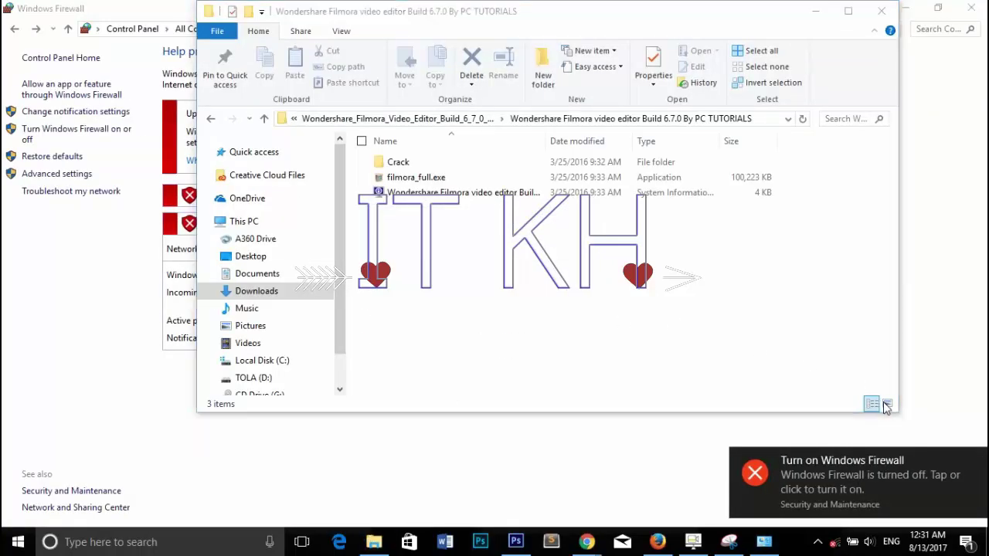
click(848, 11)
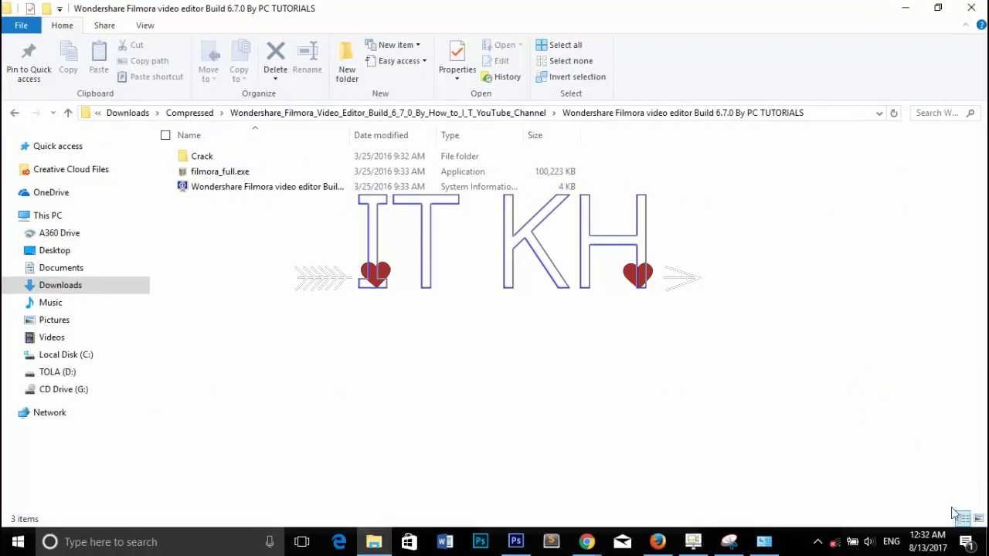
click(978, 520)
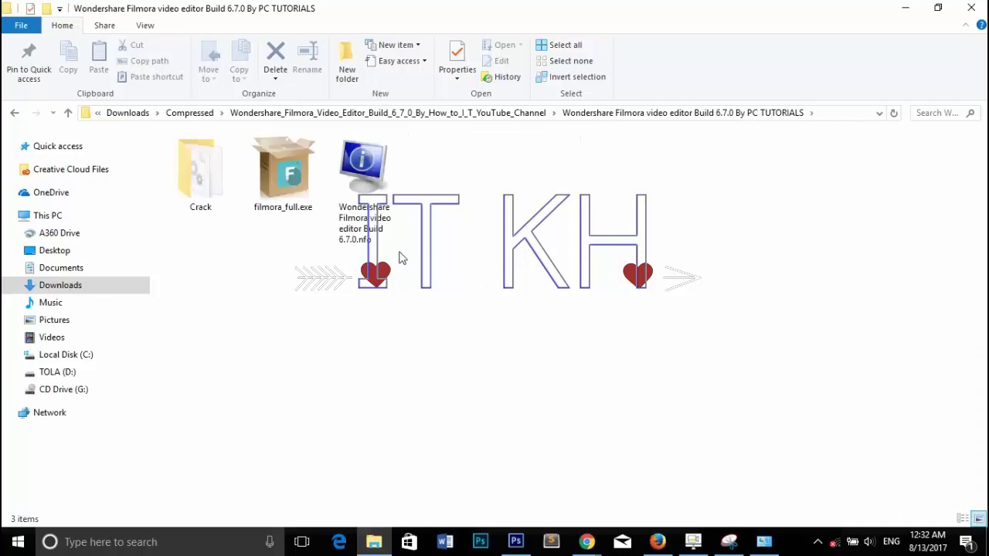
Step: Run the filmora_full.exe installer as administrator
click(276, 177)
click(435, 290)
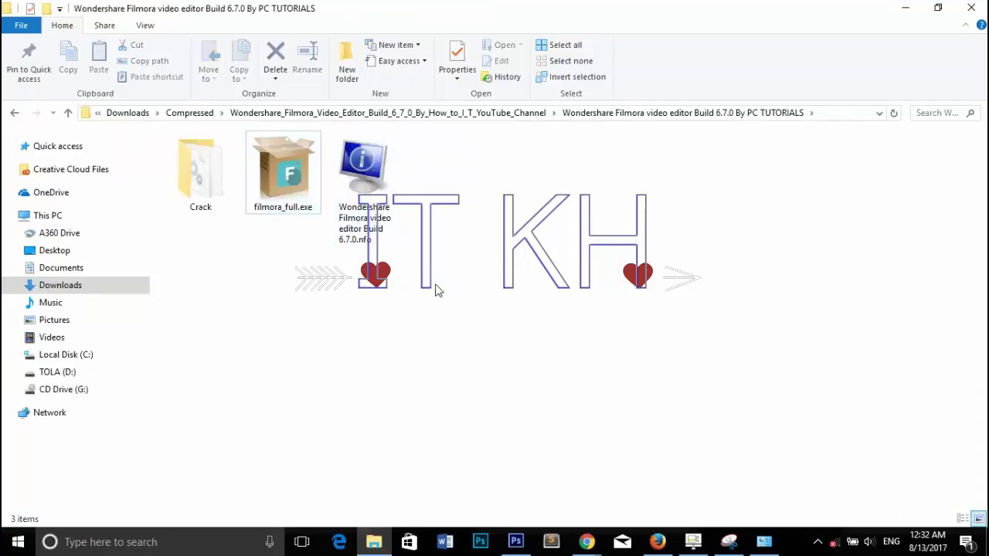
click(285, 182)
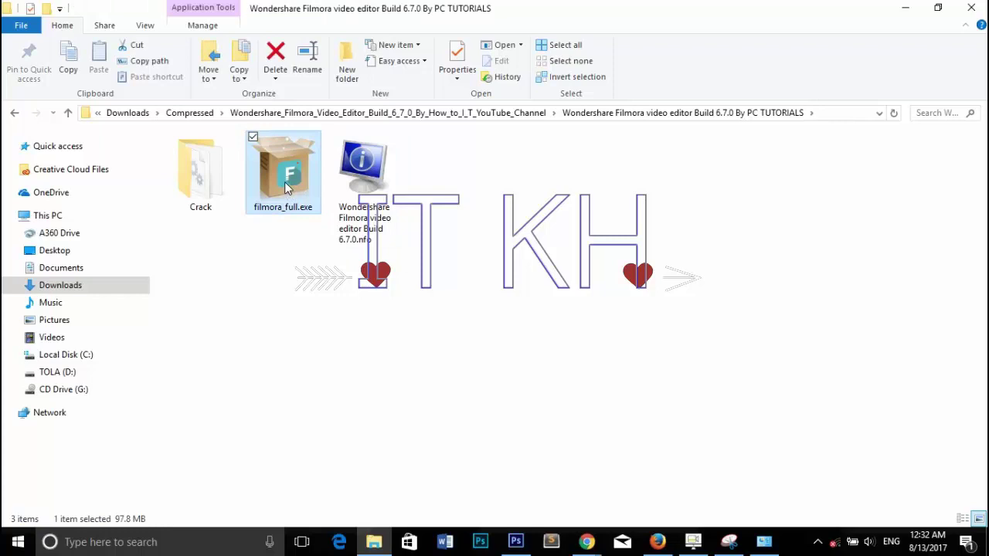
right_click(286, 187)
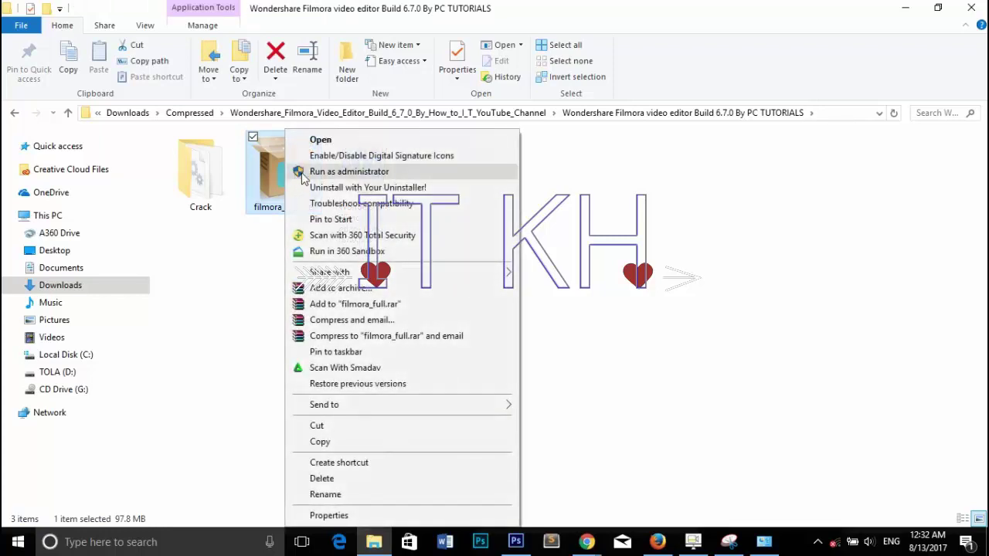
click(301, 173)
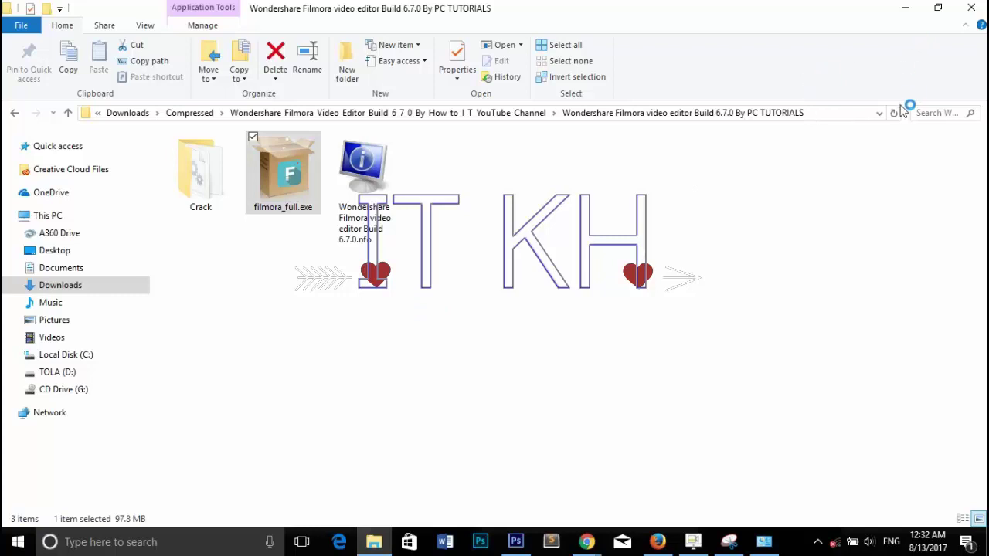
Step: Restore the File Explorer window to its smaller size and minimize the Windows Firewall window behind it
click(938, 8)
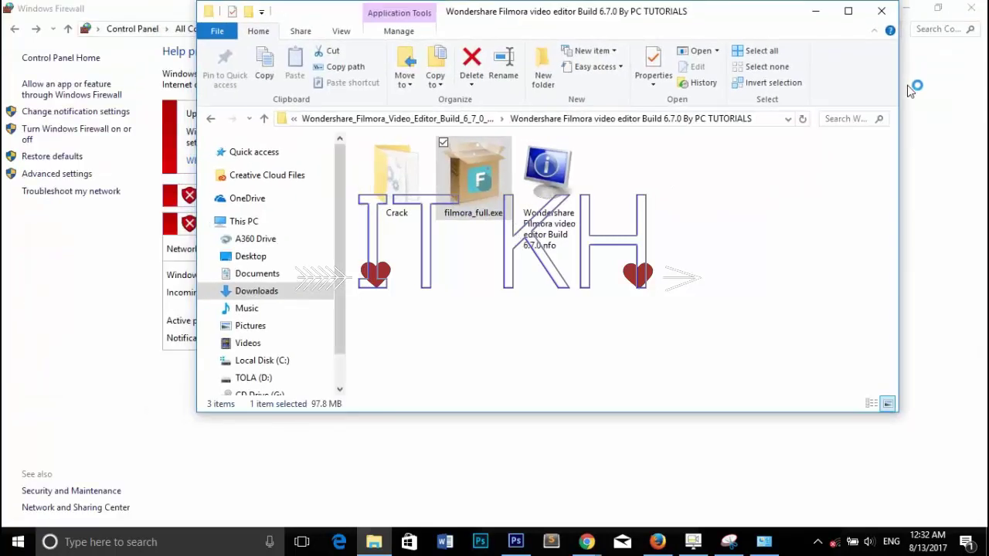
click(910, 13)
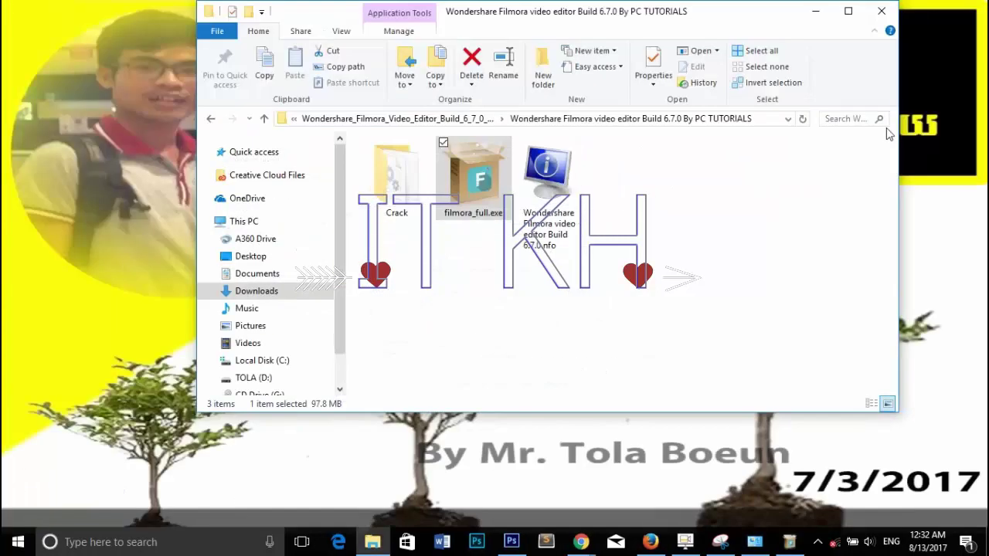
right_click(927, 125)
click(921, 163)
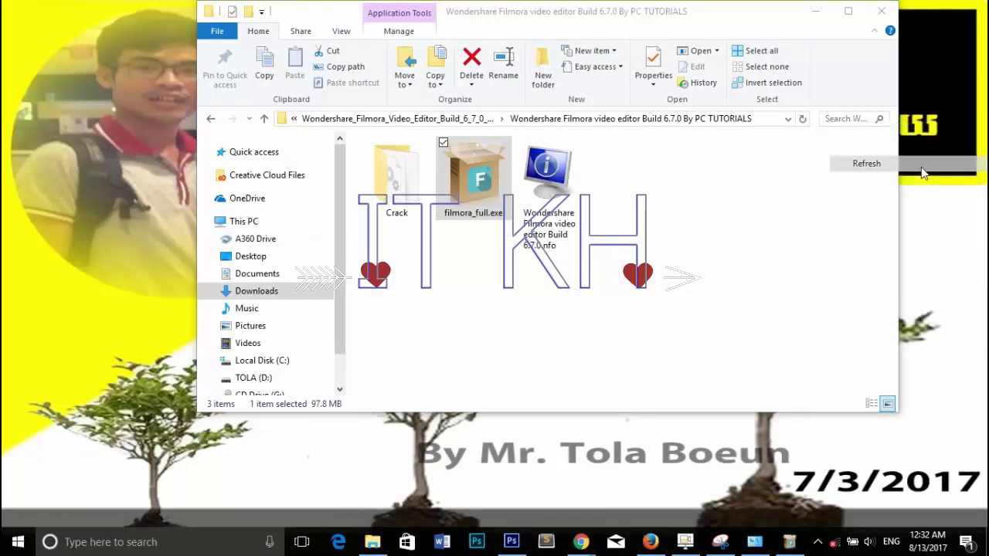
right_click(924, 232)
click(906, 273)
right_click(924, 226)
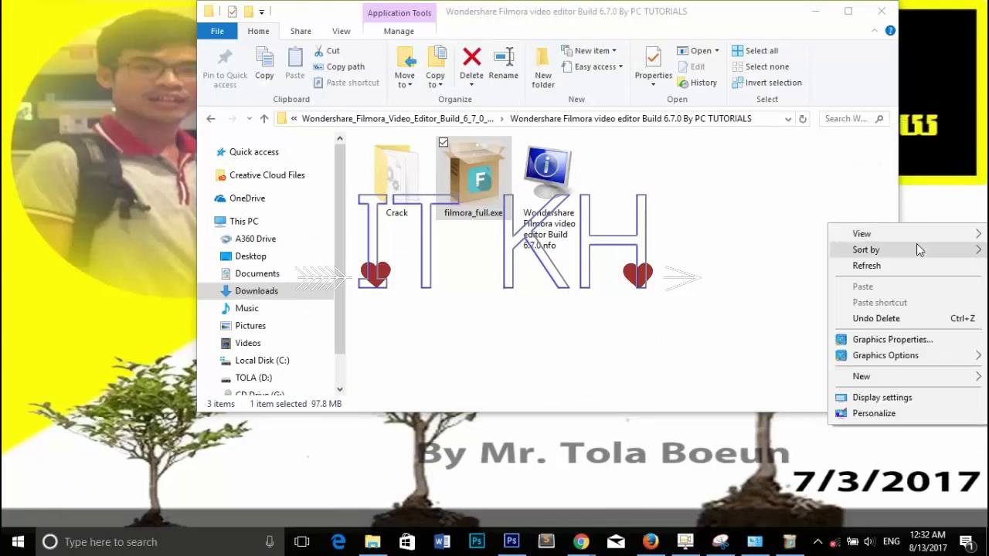
click(912, 266)
right_click(924, 225)
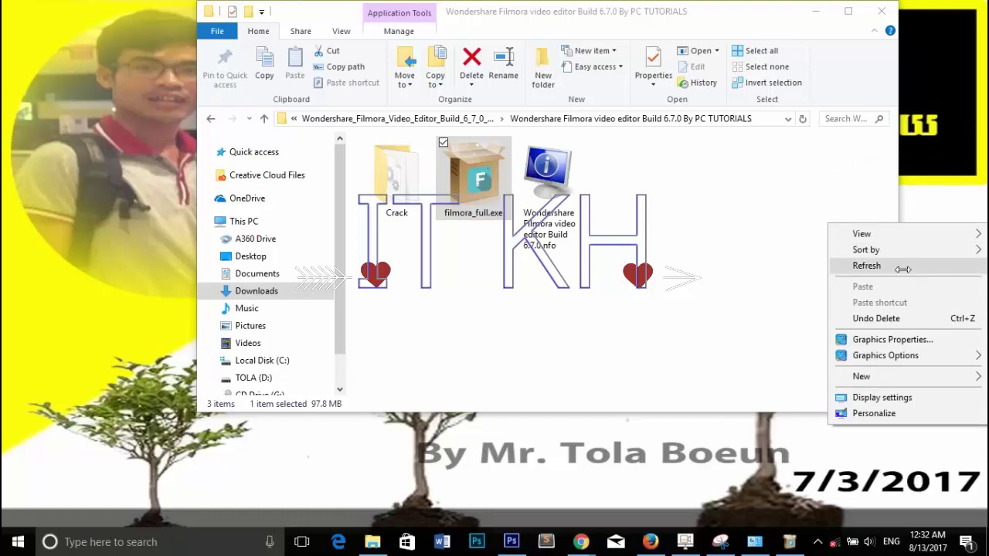
click(904, 266)
right_click(922, 262)
click(903, 303)
right_click(925, 290)
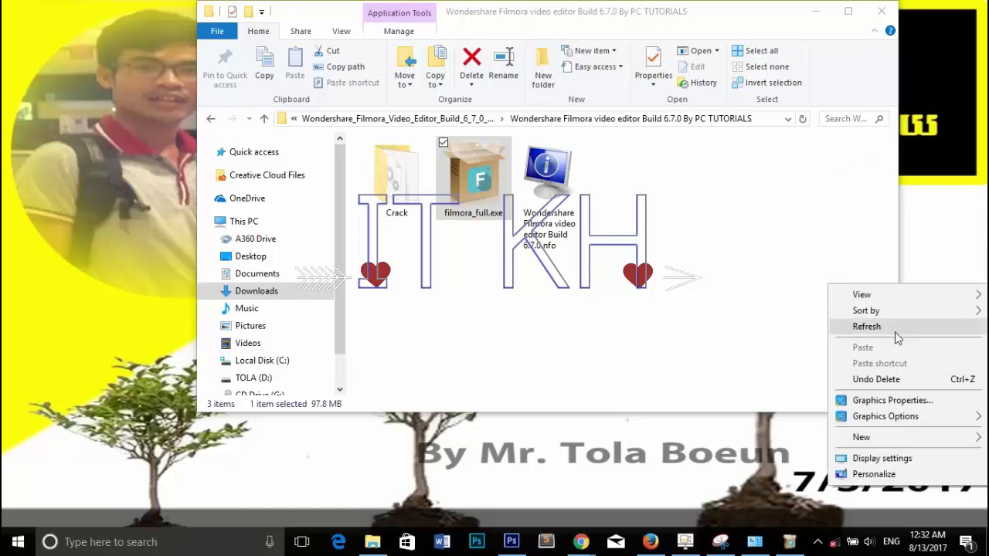
click(895, 332)
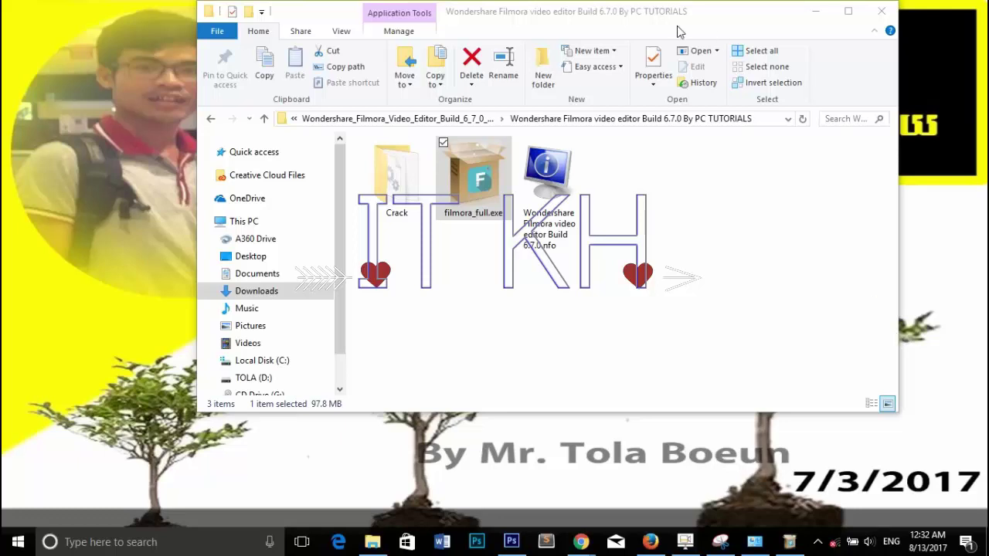
drag(699, 22, 516, 71)
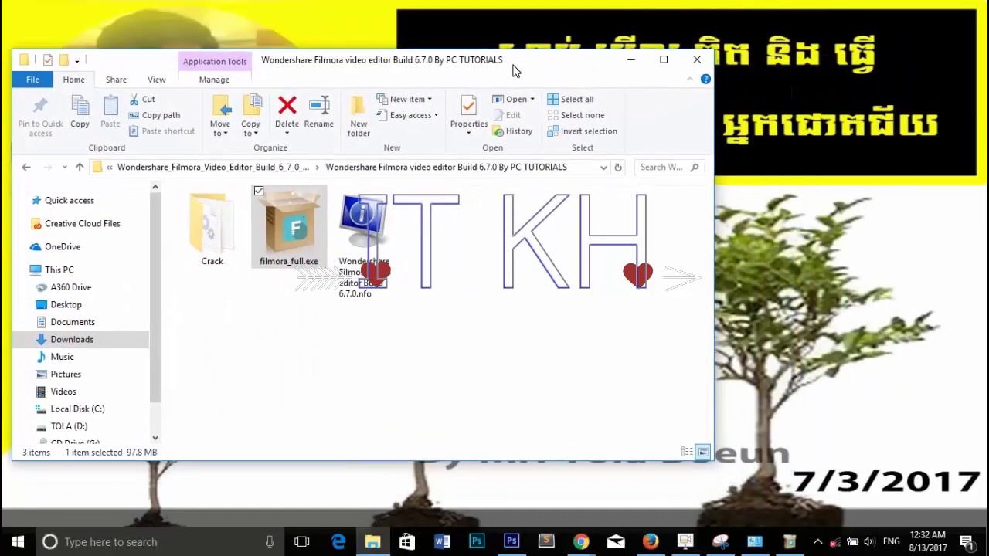
right_click(754, 142)
click(789, 185)
right_click(758, 219)
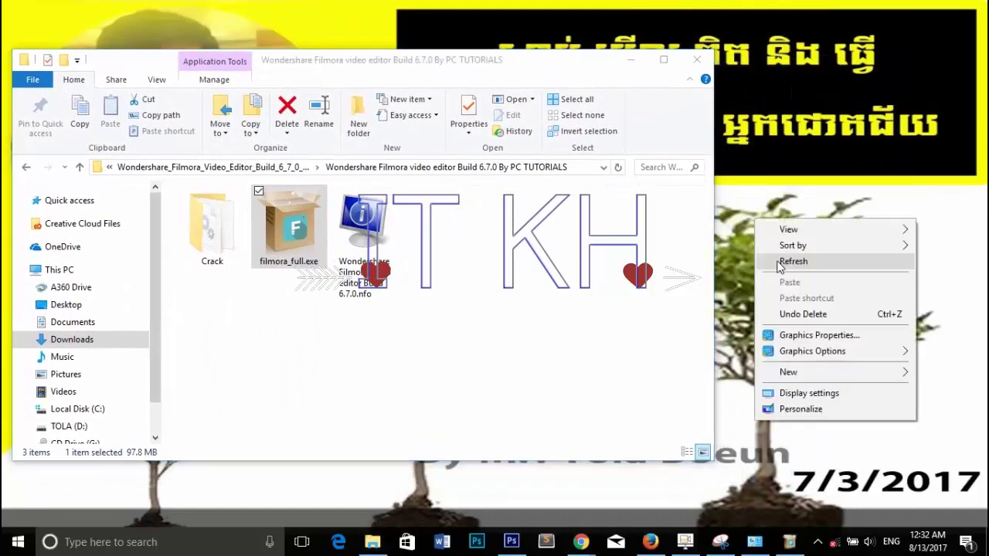
click(781, 267)
right_click(746, 217)
click(779, 261)
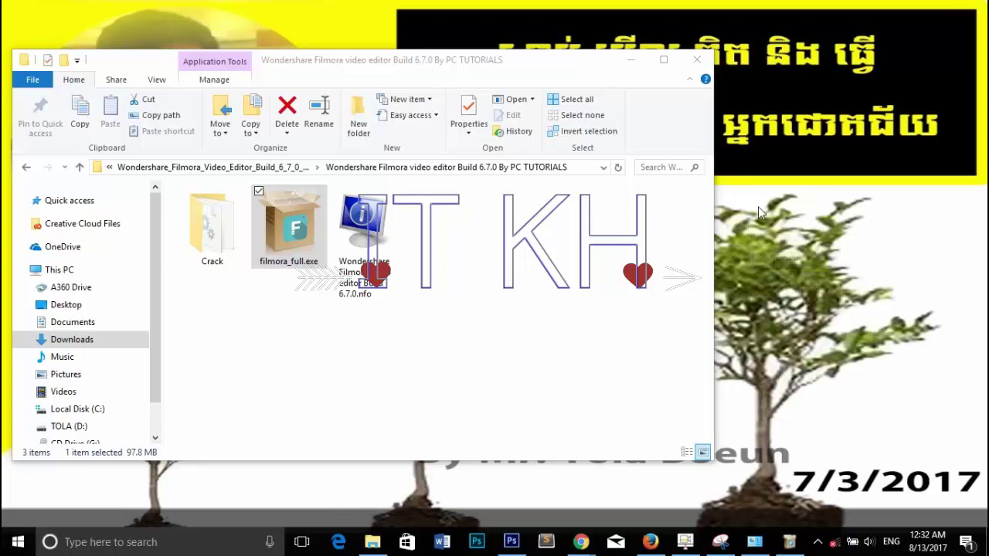
right_click(758, 206)
click(781, 250)
right_click(749, 200)
click(780, 245)
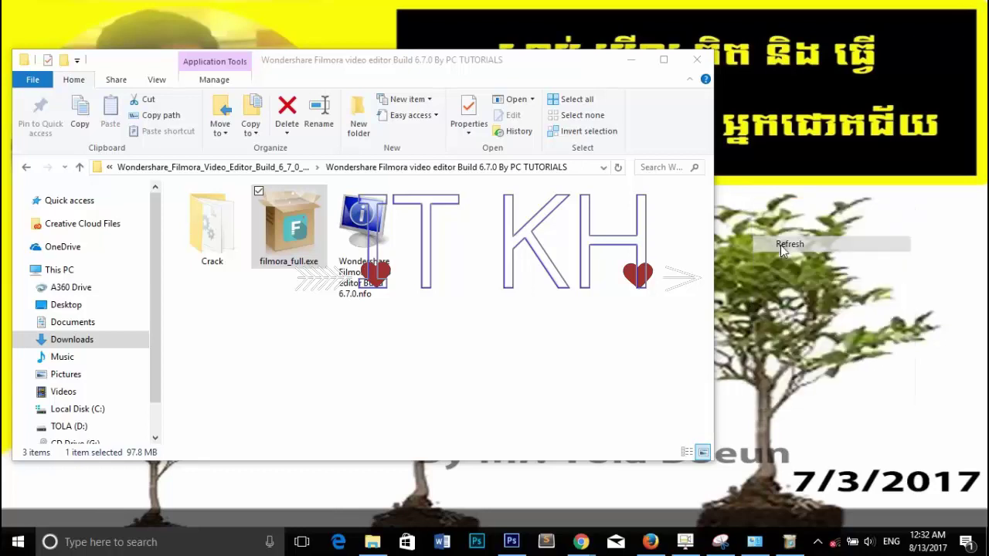
right_click(759, 217)
click(784, 260)
right_click(760, 196)
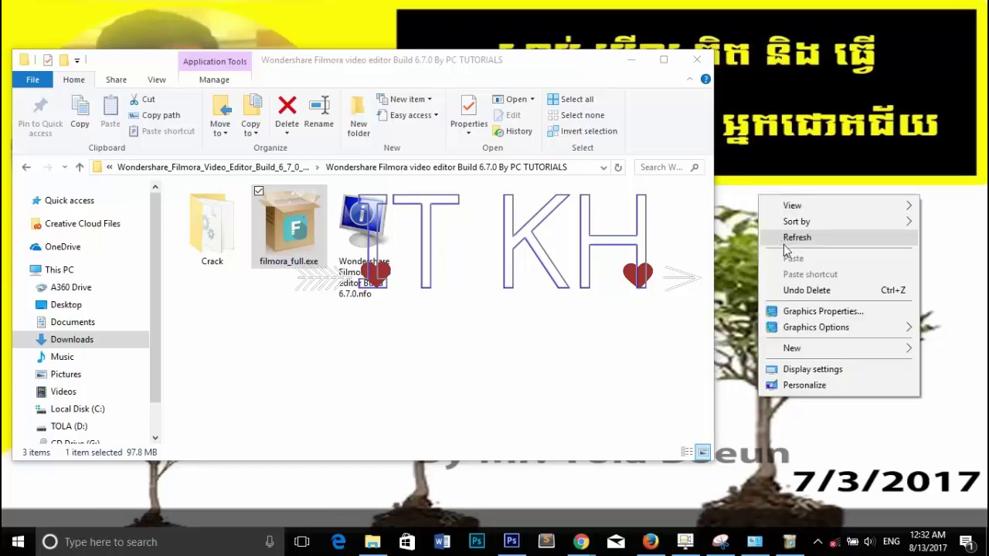
click(785, 238)
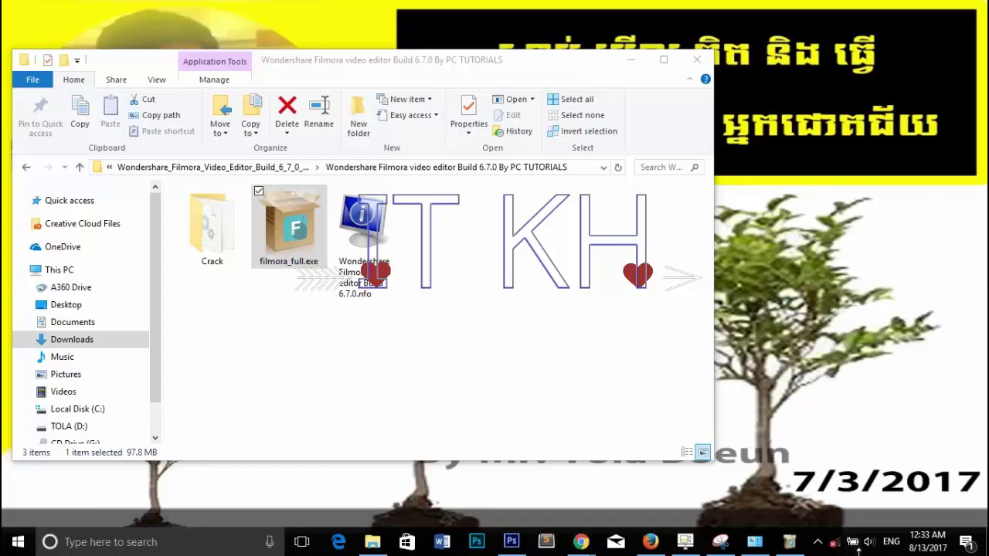
Step: Bring up the Filmora installer's language dialog and confirm English as the setup language
drag(569, 59, 500, 47)
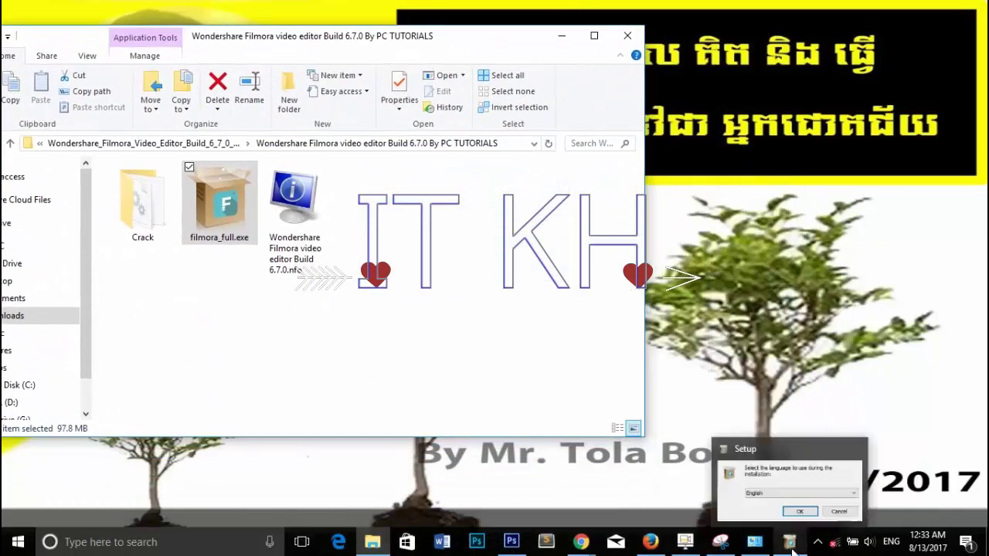
click(790, 545)
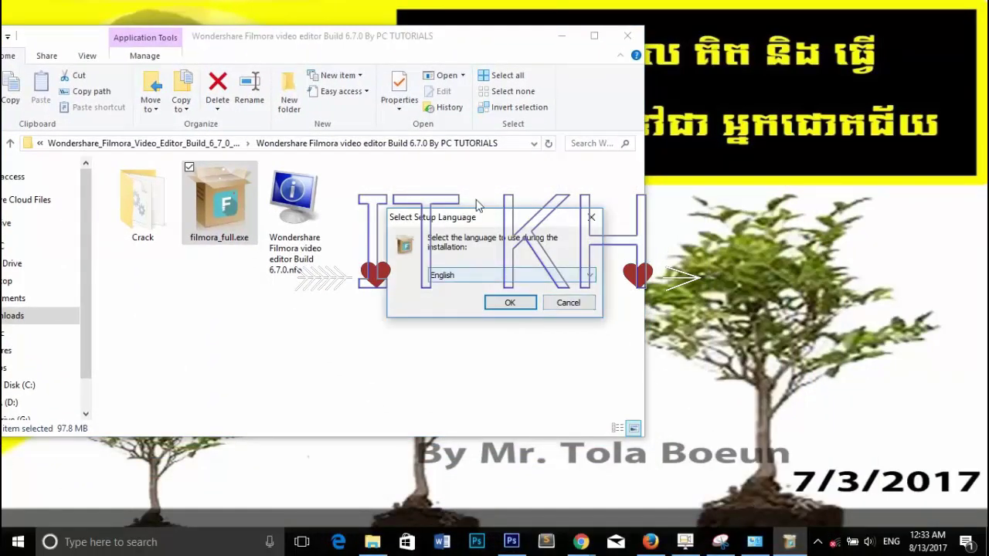
drag(479, 219, 760, 115)
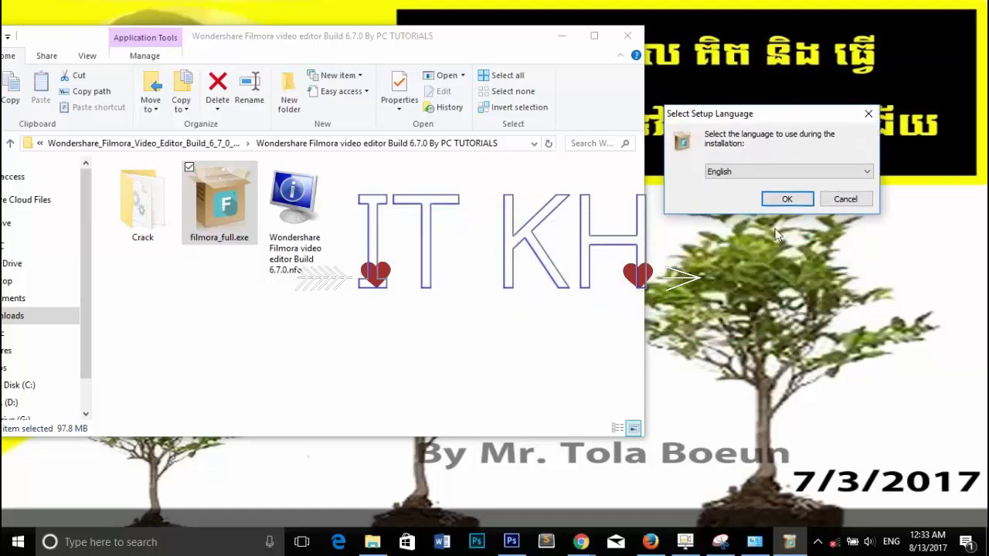
click(786, 201)
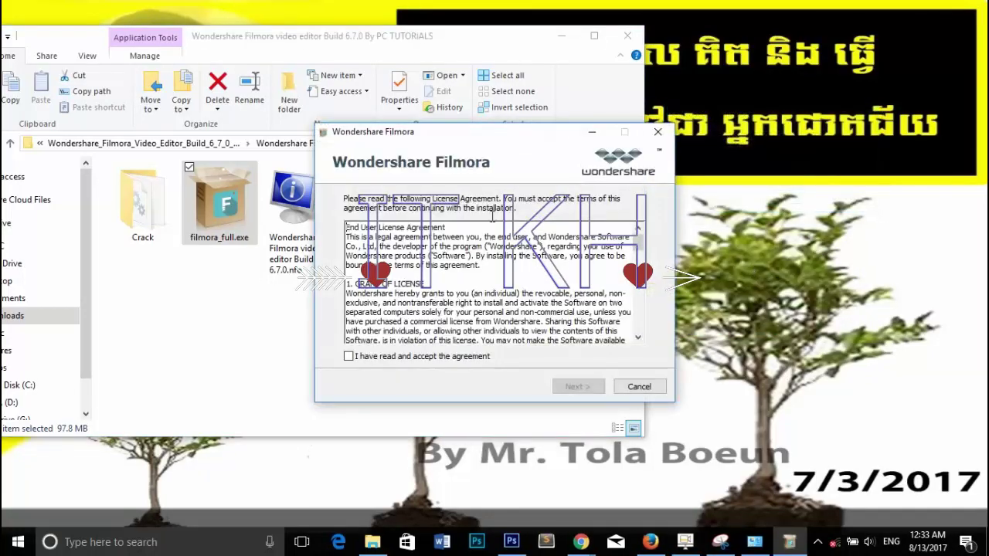
Step: Accept the Filmora license agreement, proceed with the installation and close the Edge browser window that opens
click(347, 357)
click(578, 387)
click(576, 390)
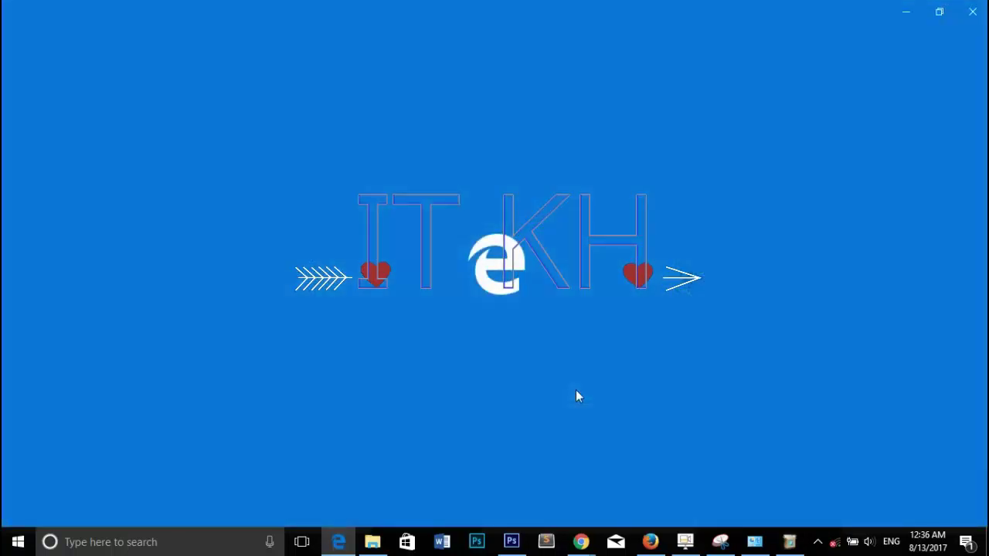
click(975, 24)
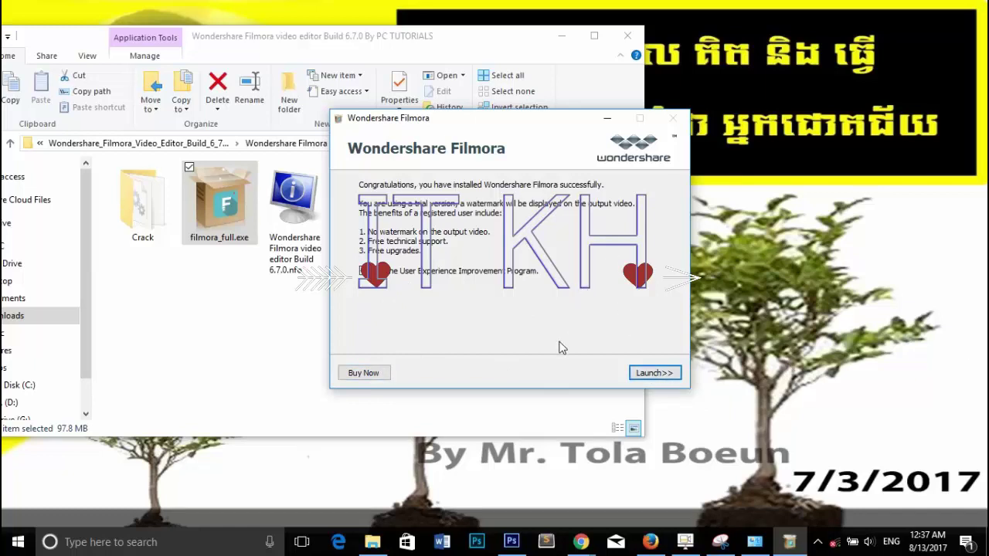
Step: Launch Filmora from the finished setup and start a new 16:9 movie in Full Feature Mode
click(651, 375)
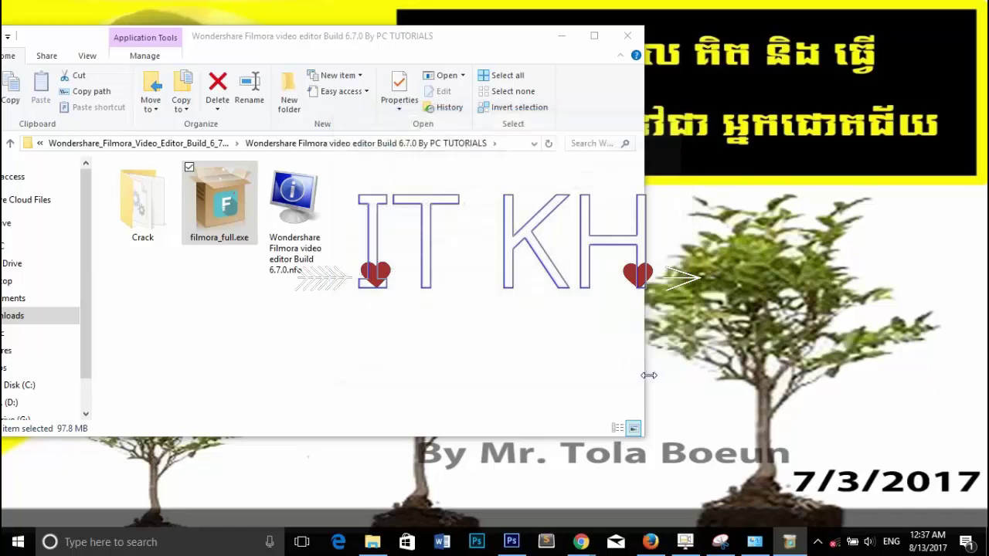
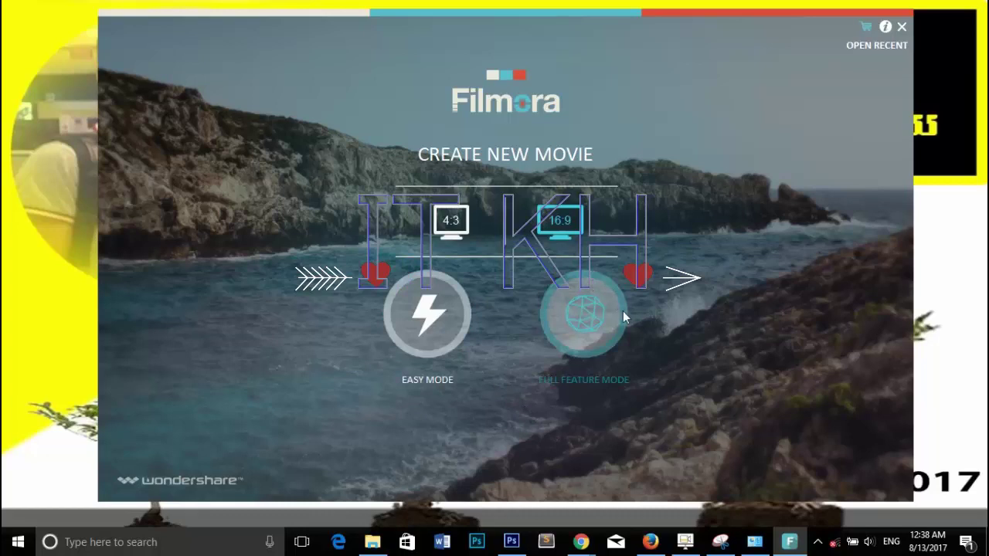
click(580, 324)
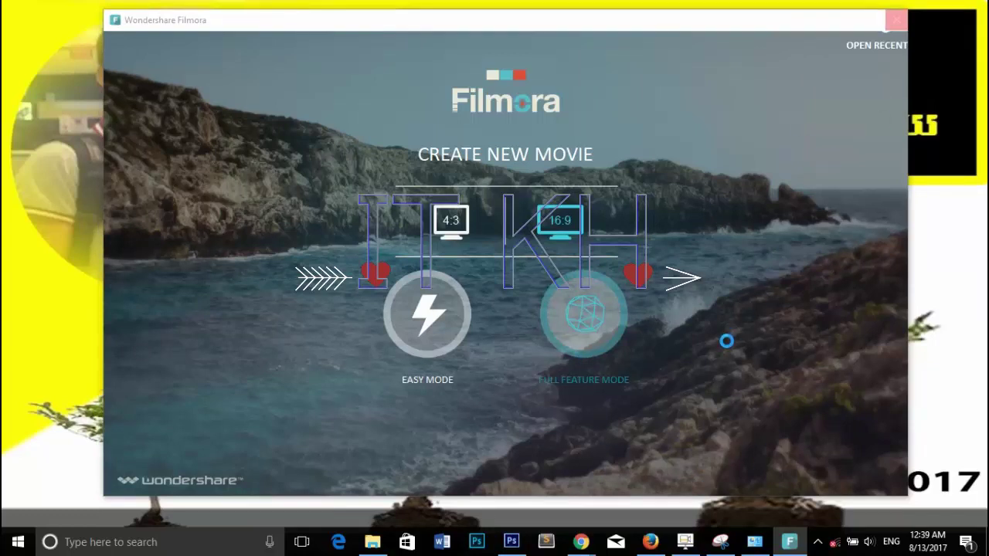
right_click(954, 59)
click(933, 106)
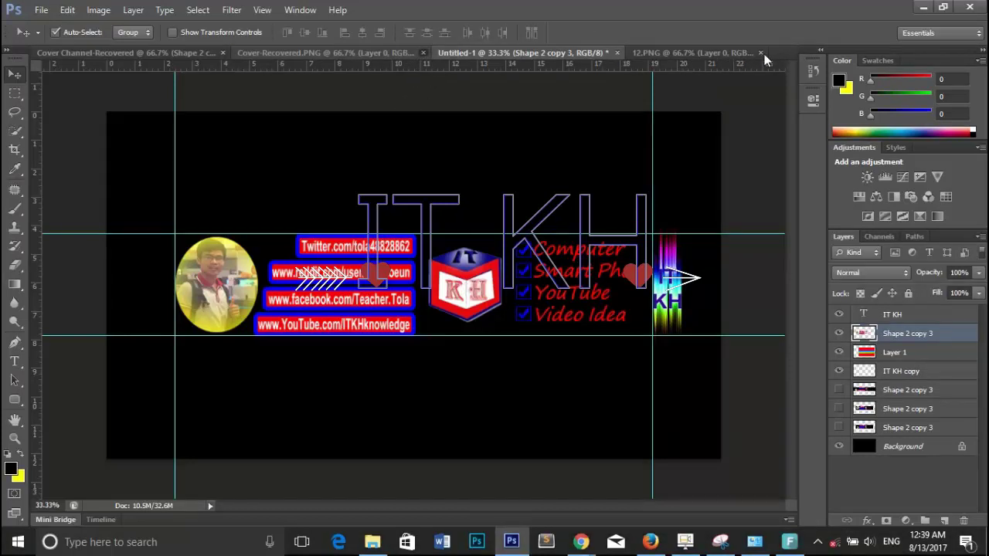
Step: Close Cover-Recovered.PNG and Cover Channel-Recovered in Photoshop without saving their changes, and close 12.PNG
key(ctrl+shift+Tab)
click(429, 52)
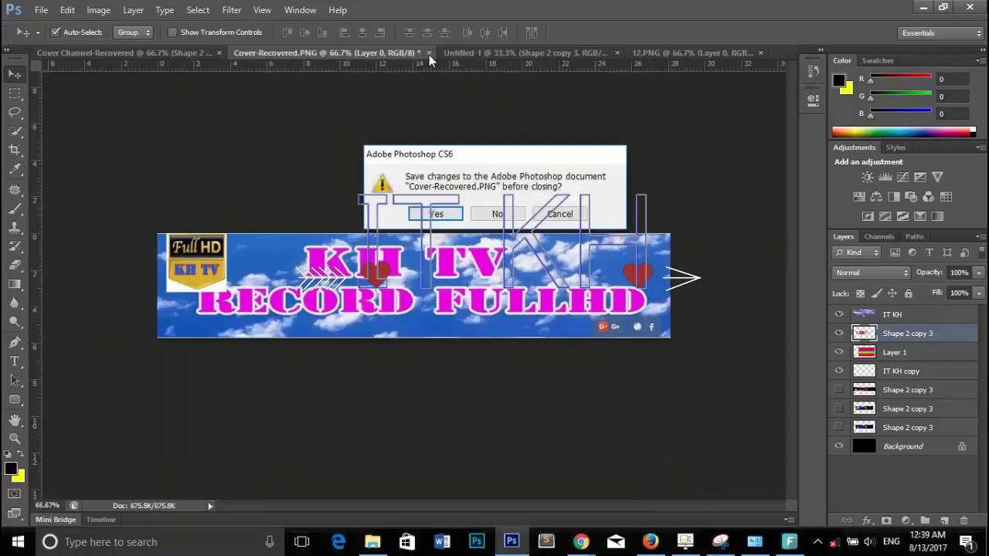
key(n)
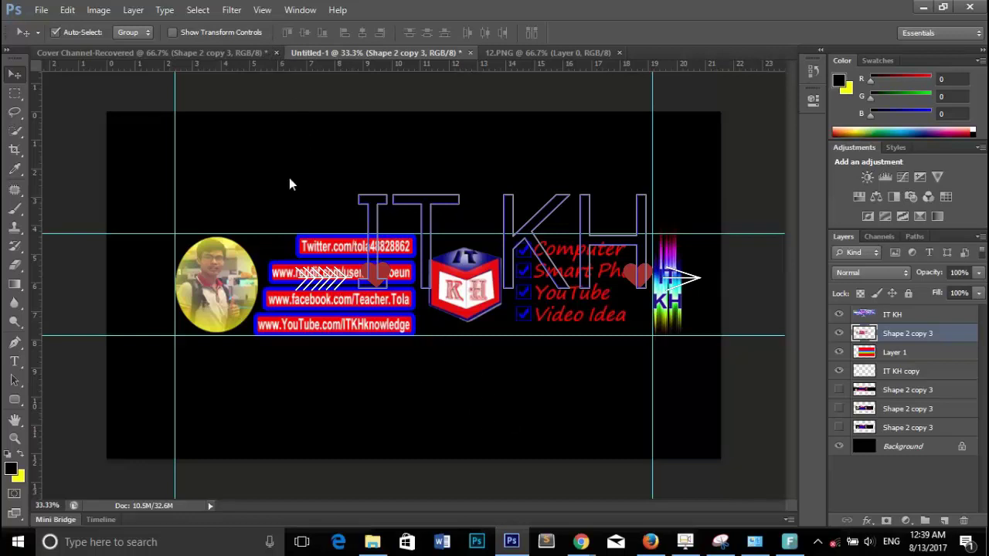
click(276, 52)
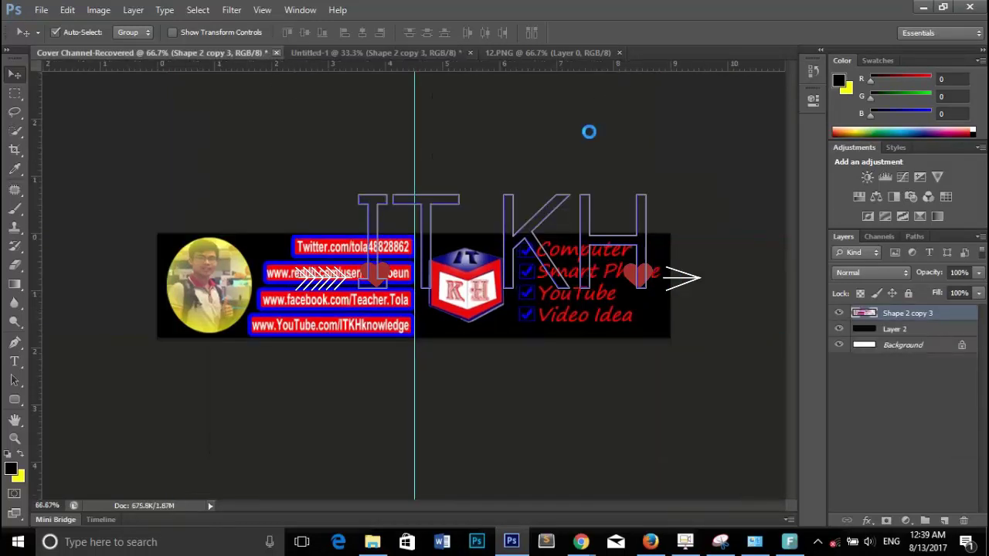
click(498, 215)
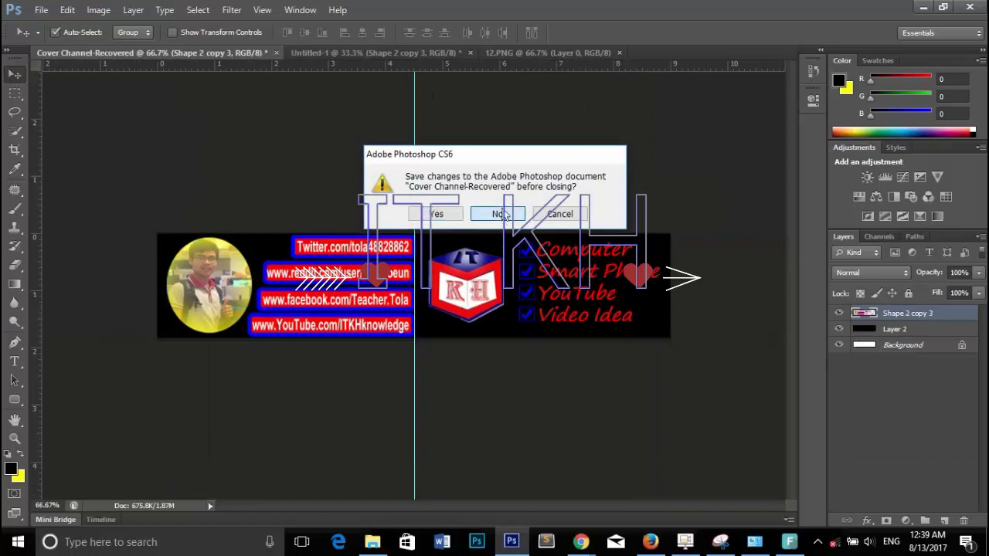
click(366, 53)
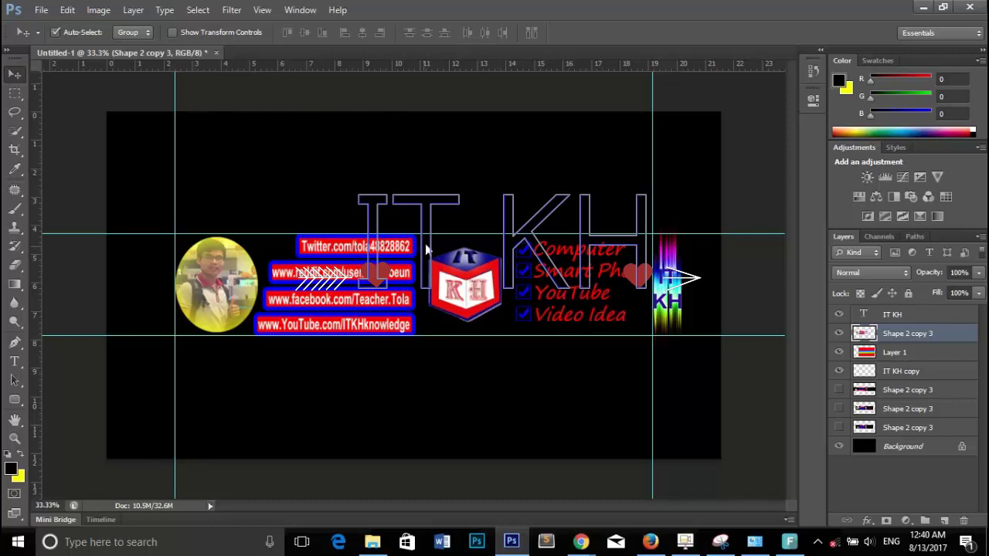
Step: Save Untitled-1 as "Cover Channel" in Photoshop format with Maximize Compatibility, and let Photoshop quit after saving
key(ctrl+s)
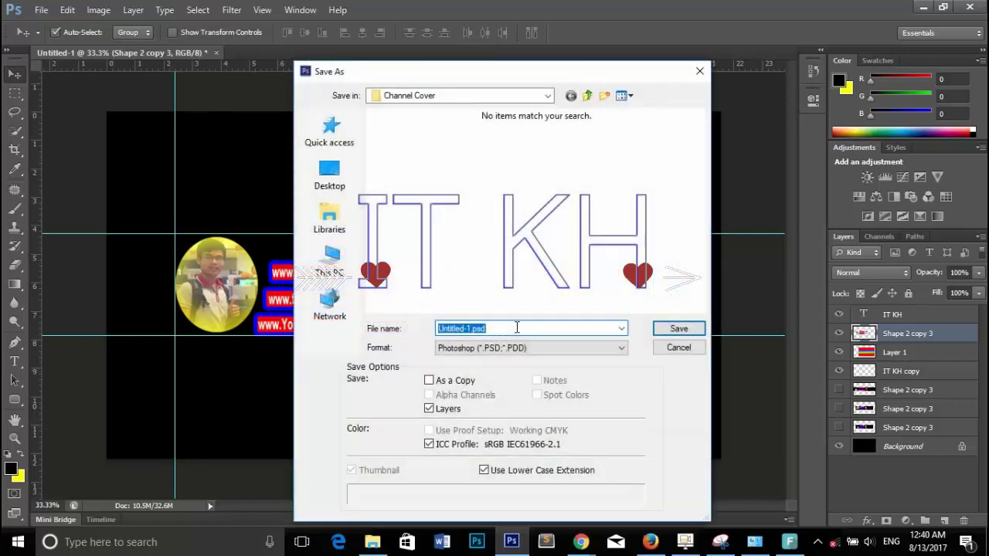
text(Cover Channel)
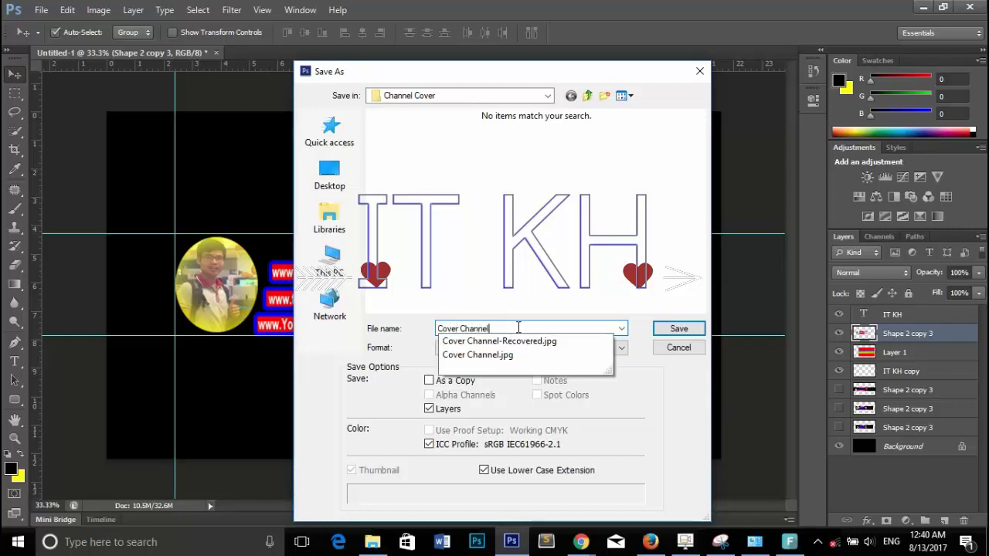
click(675, 328)
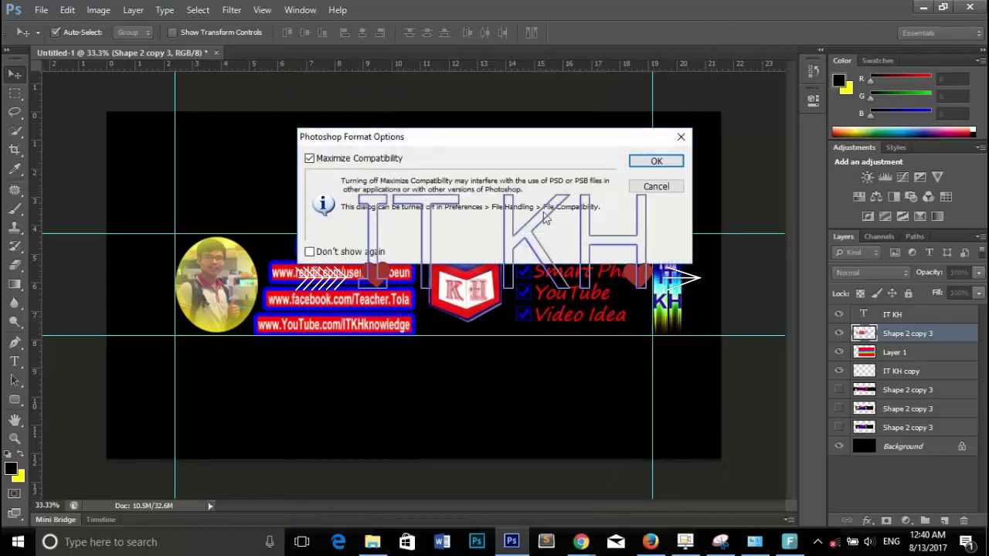
click(654, 163)
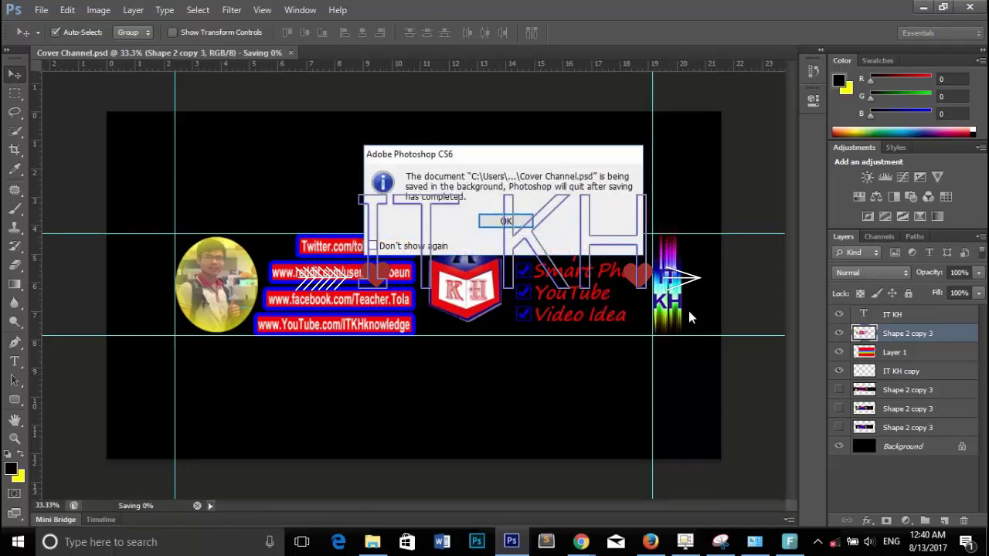
click(506, 222)
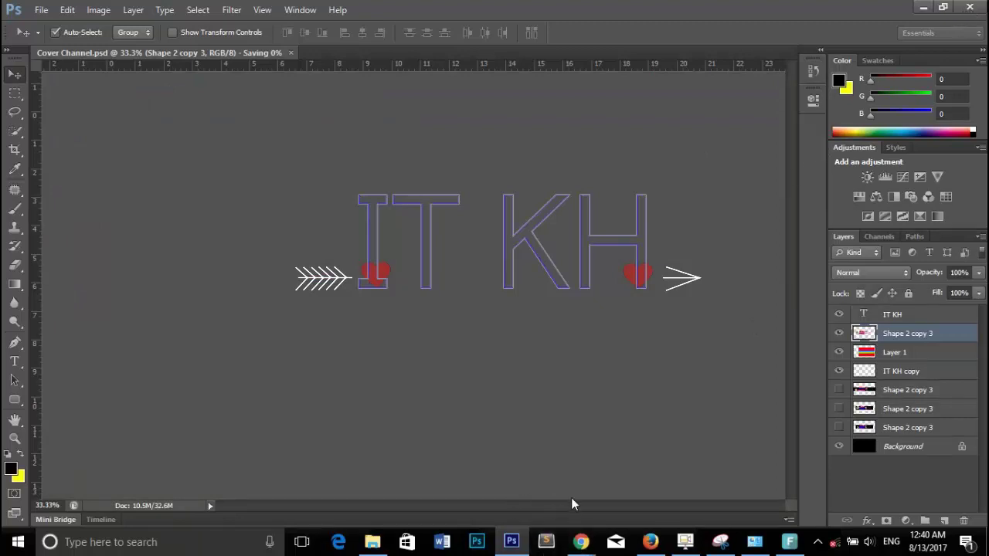
Step: Return to the Filmora editor window with the untitled project
click(721, 542)
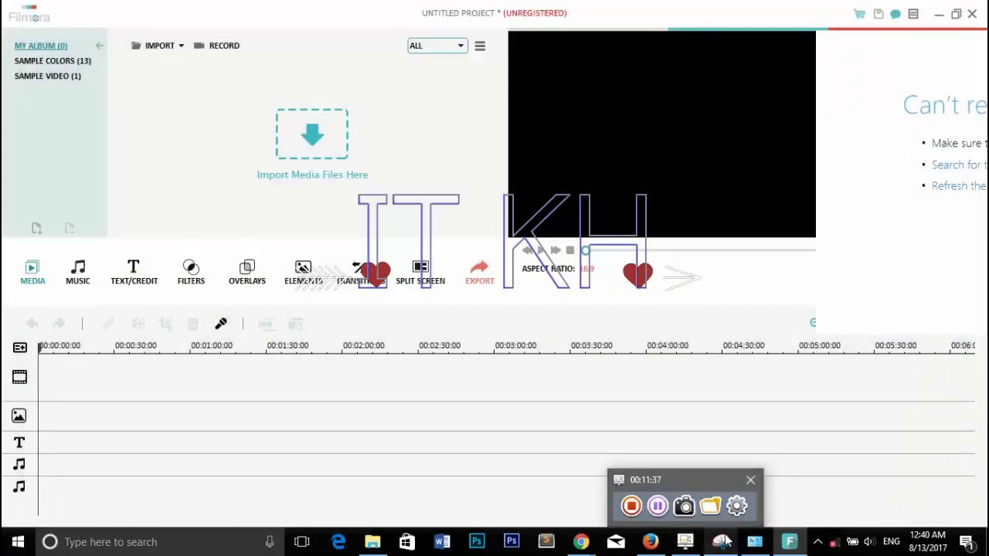
click(720, 541)
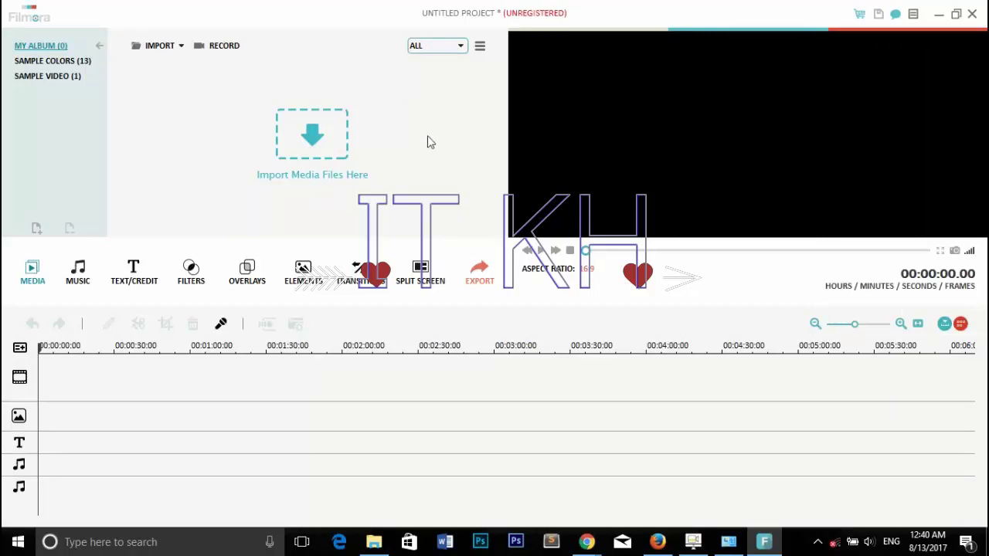
Step: Import the "Why Fail In Job Interview - Success Reveal" MP4 from the Videos folder into the media album
click(260, 158)
click(320, 131)
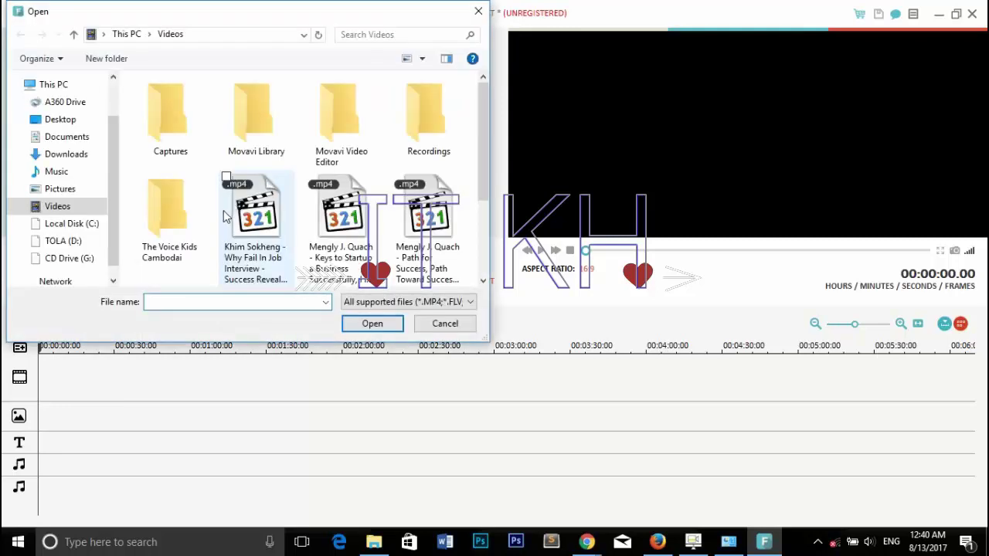
scroll(348, 231, down, 2)
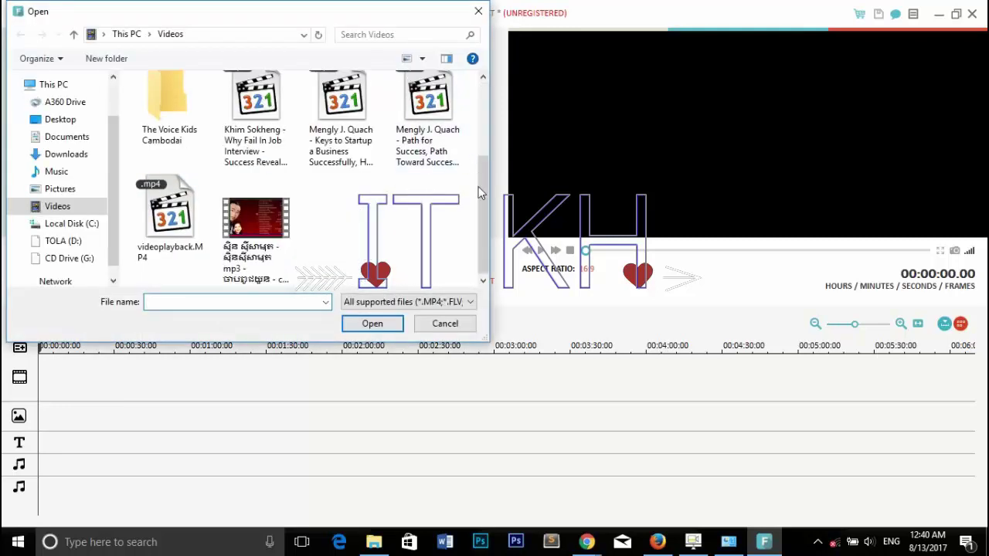
click(290, 233)
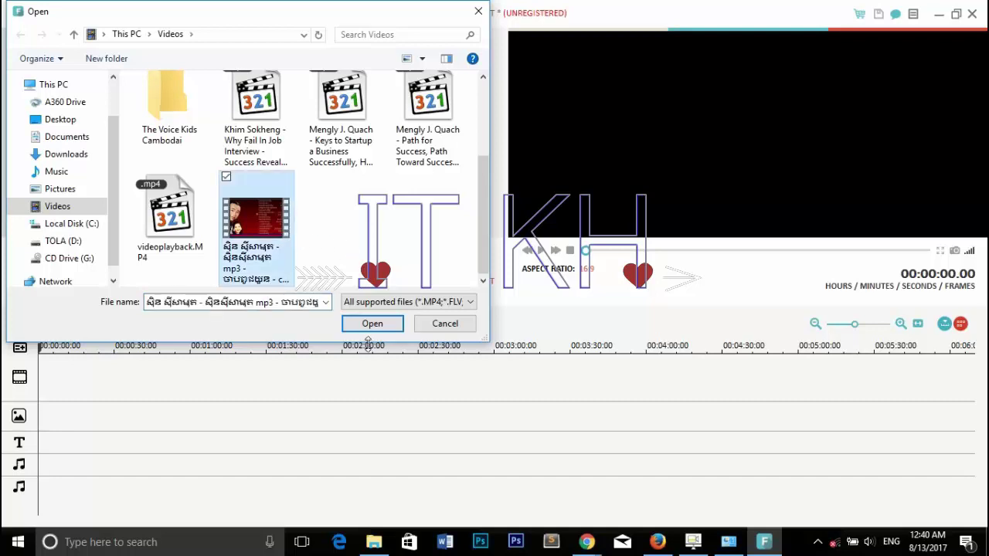
click(374, 144)
click(261, 155)
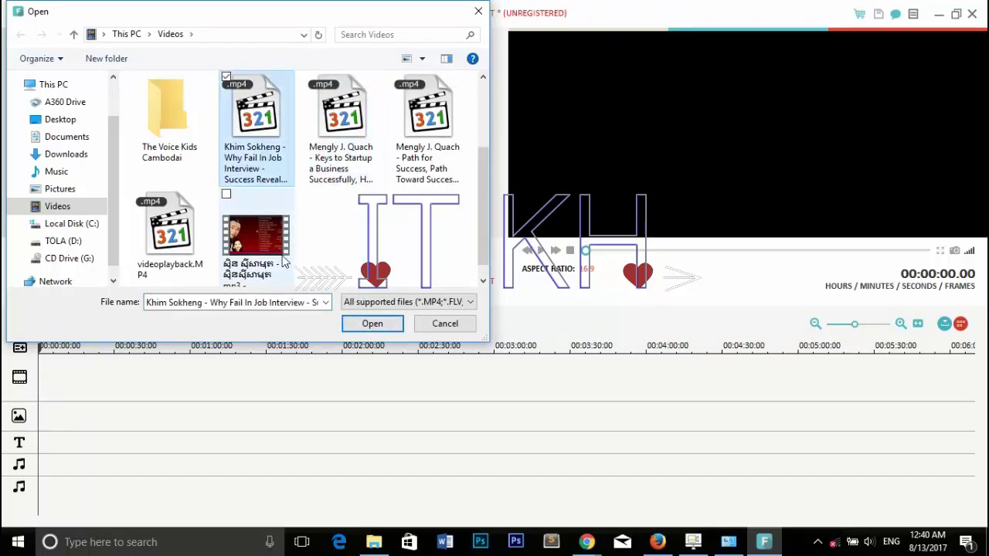
click(371, 324)
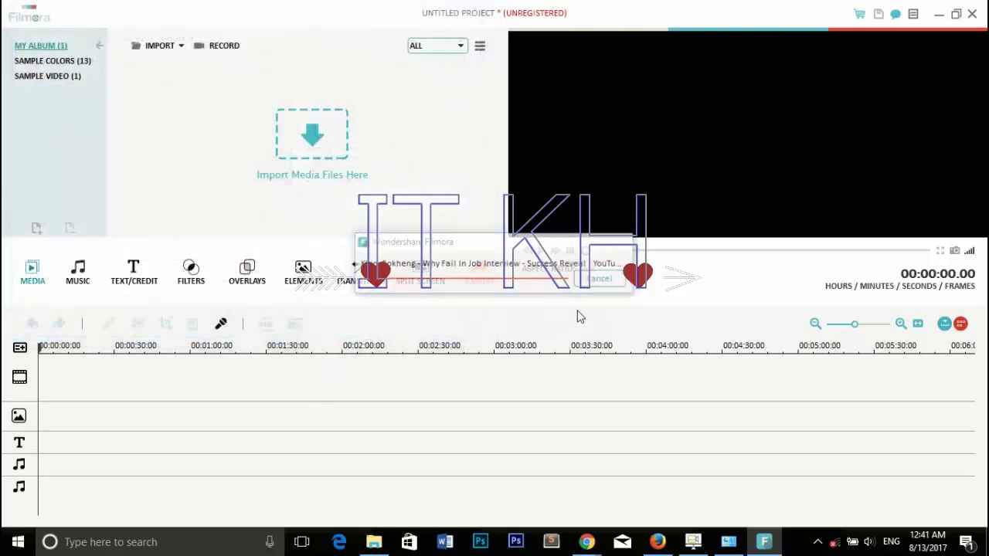
Step: Place the imported clip at the start of the video track and trim its end to about 21 seconds
drag(169, 99, 133, 389)
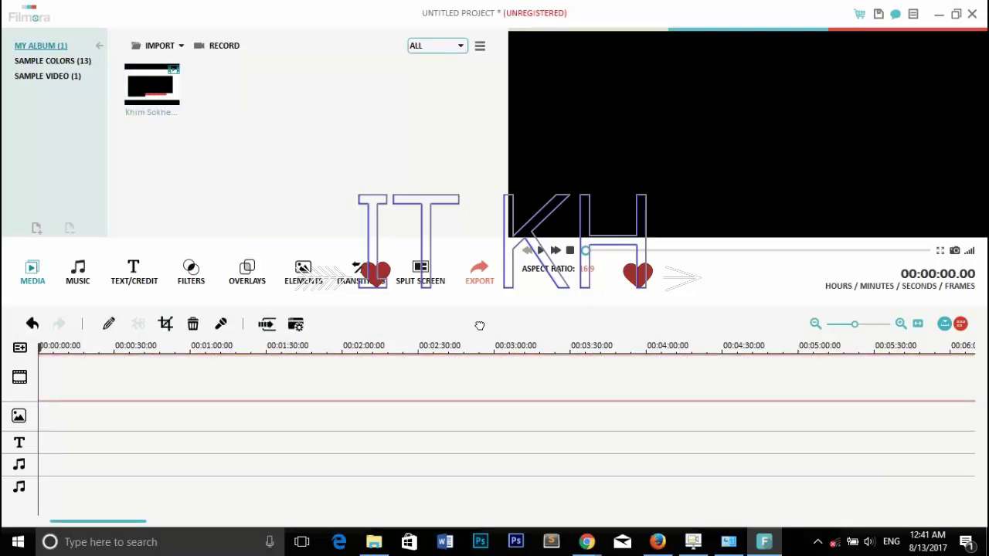
drag(479, 326, 438, 332)
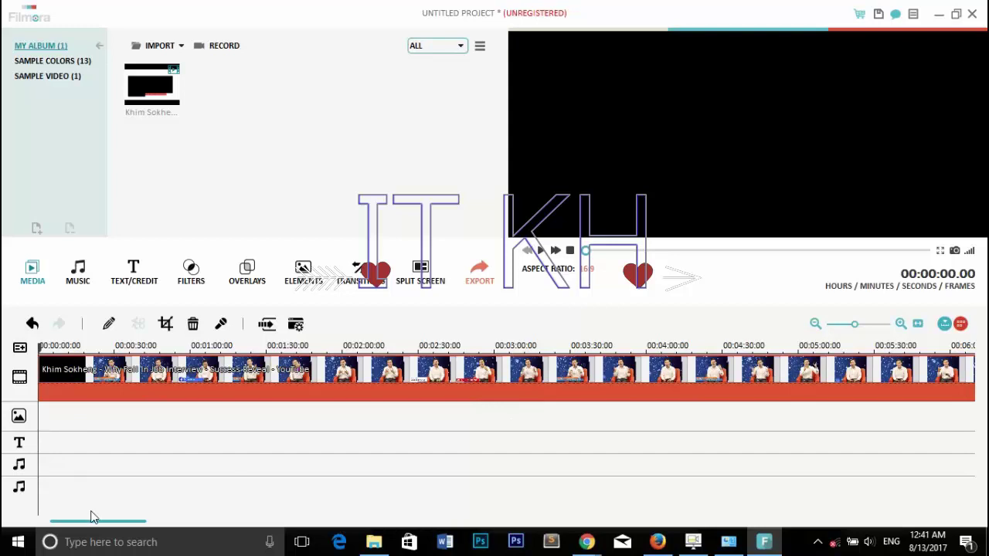
drag(99, 524, 837, 526)
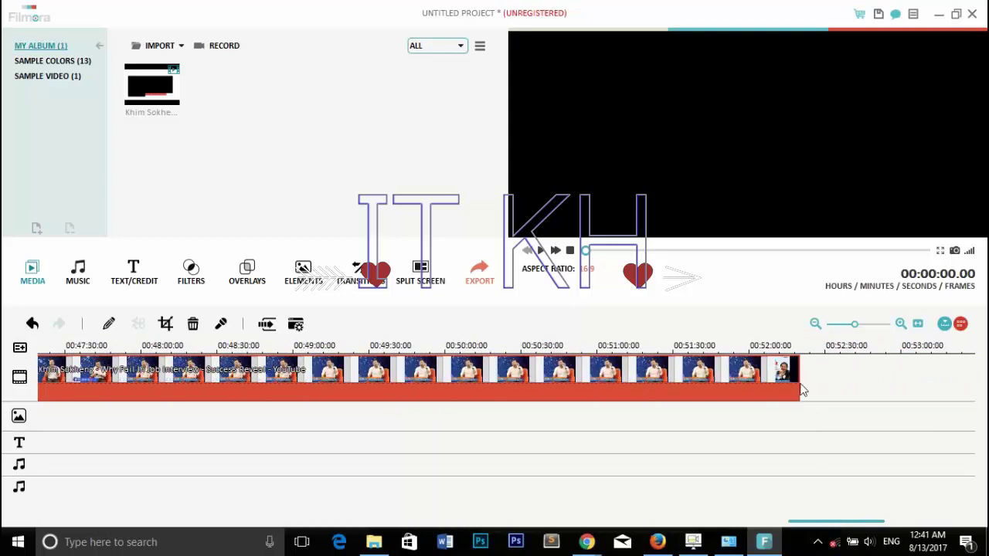
click(719, 390)
click(328, 372)
drag(327, 373, 92, 381)
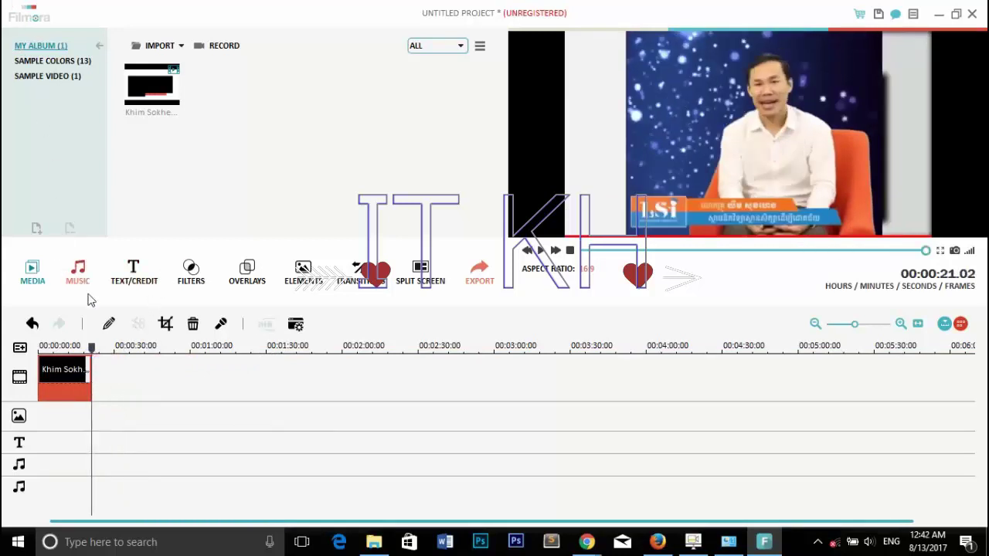
Step: Browse the text, filter, element, overlay, transition and split screen libraries, including the grunge overlays
click(133, 275)
click(193, 272)
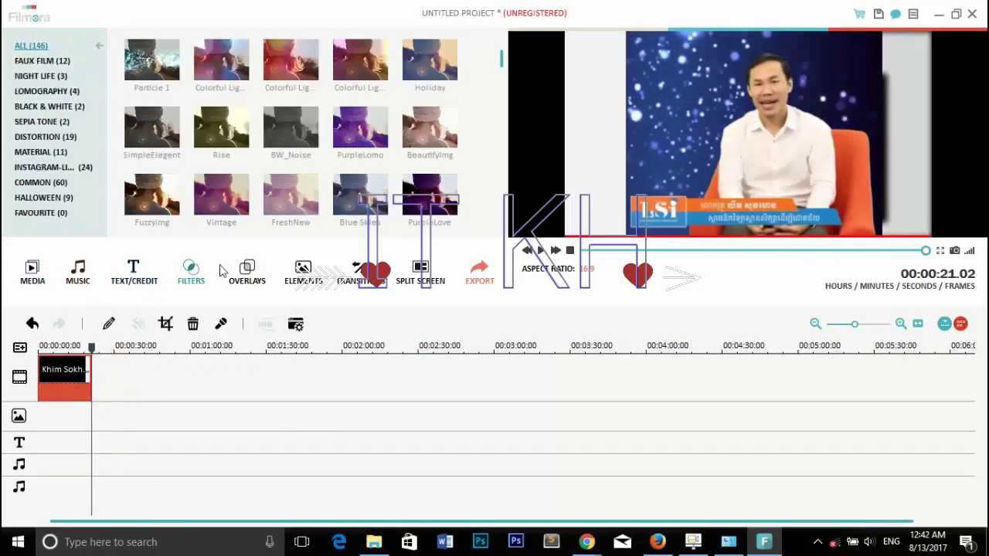
click(305, 277)
click(236, 280)
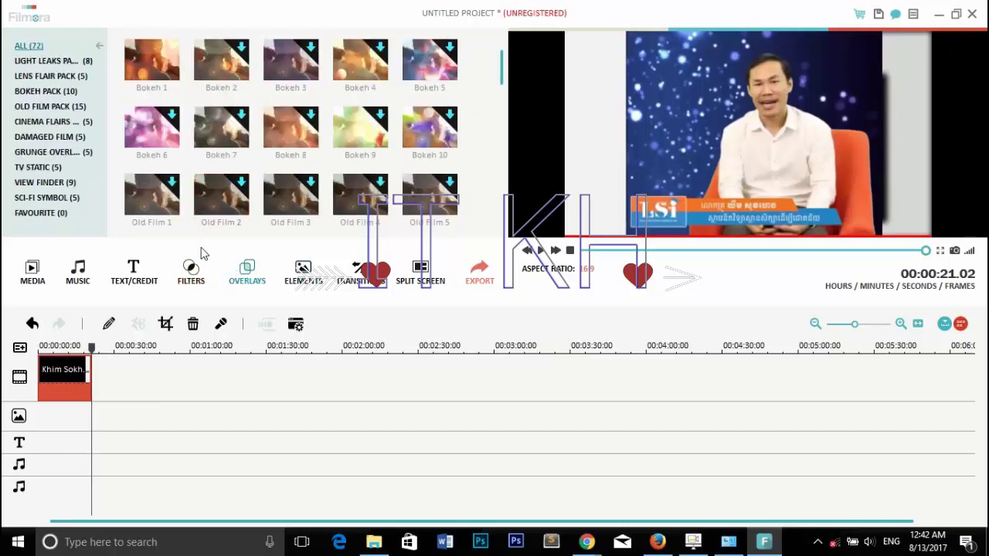
click(378, 284)
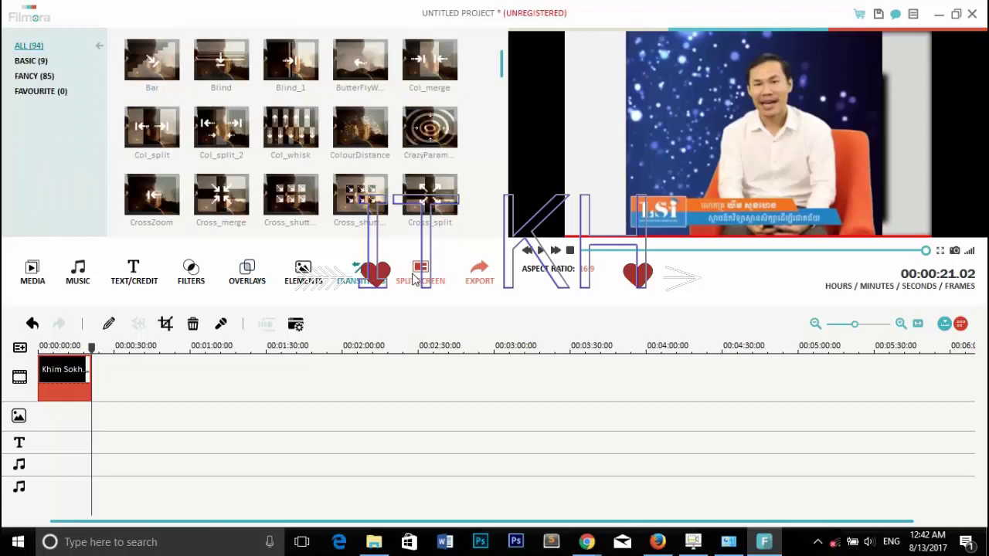
click(415, 280)
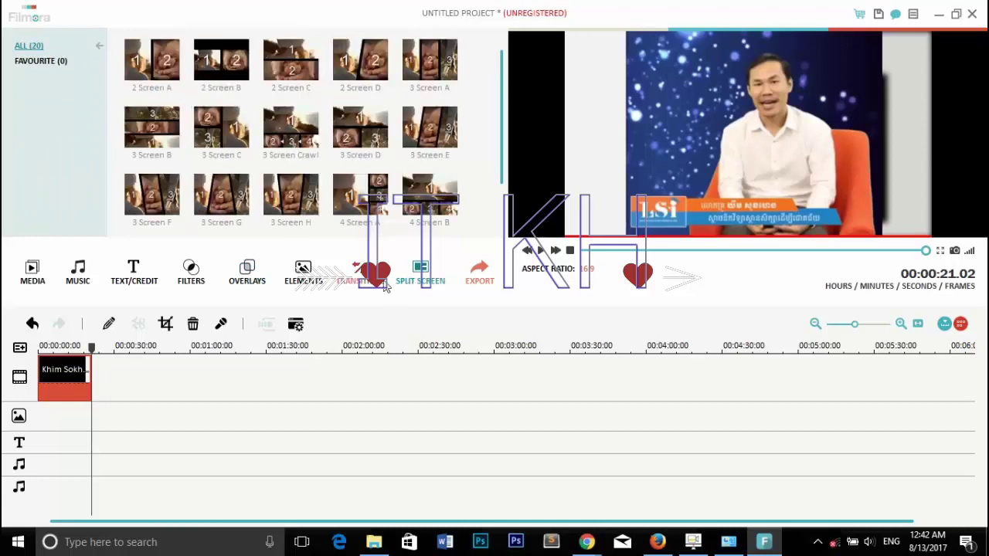
click(354, 279)
click(255, 276)
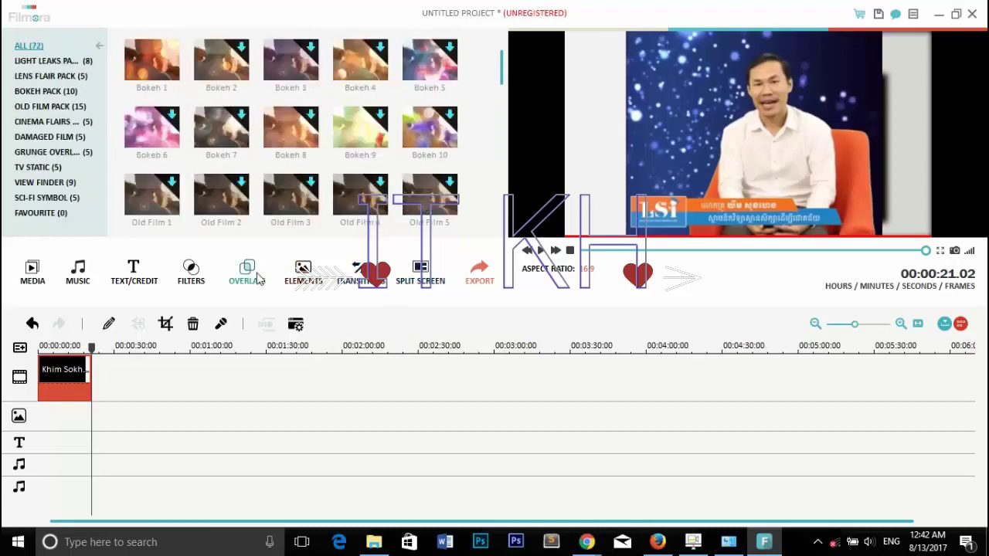
click(54, 152)
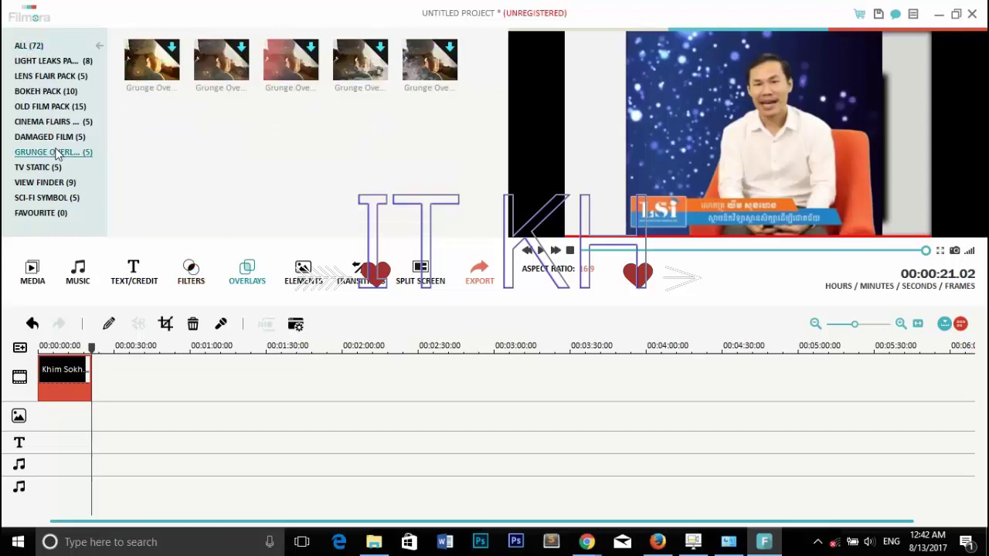
Step: Add the Particle 1 filter to the filter track below the clip and dismiss the preview performance notice for good
click(190, 275)
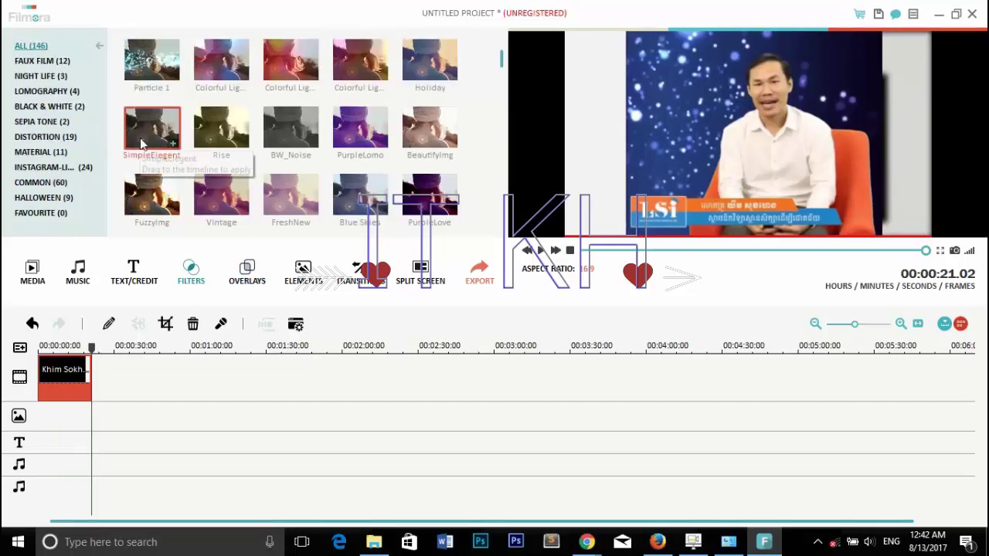
click(152, 61)
drag(56, 384, 51, 409)
click(58, 414)
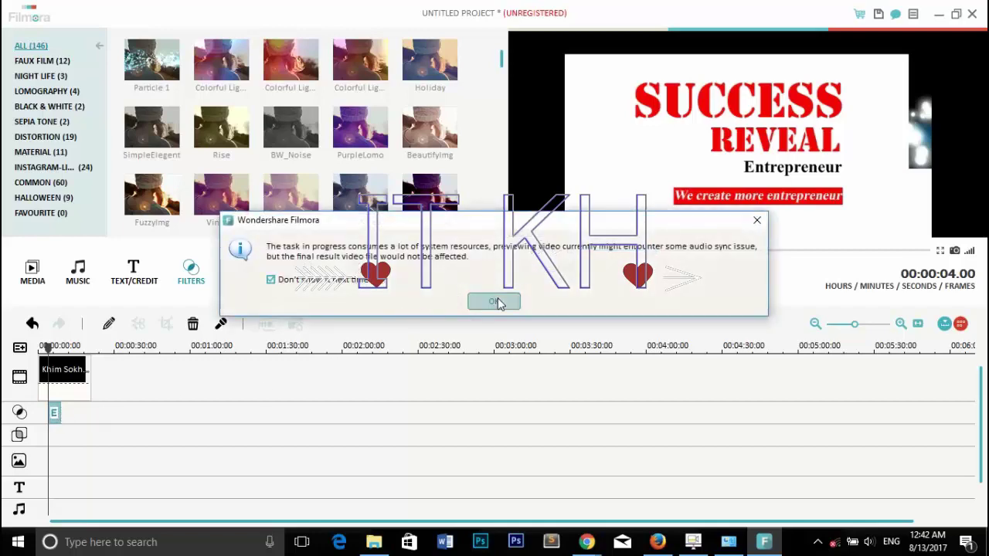
click(494, 301)
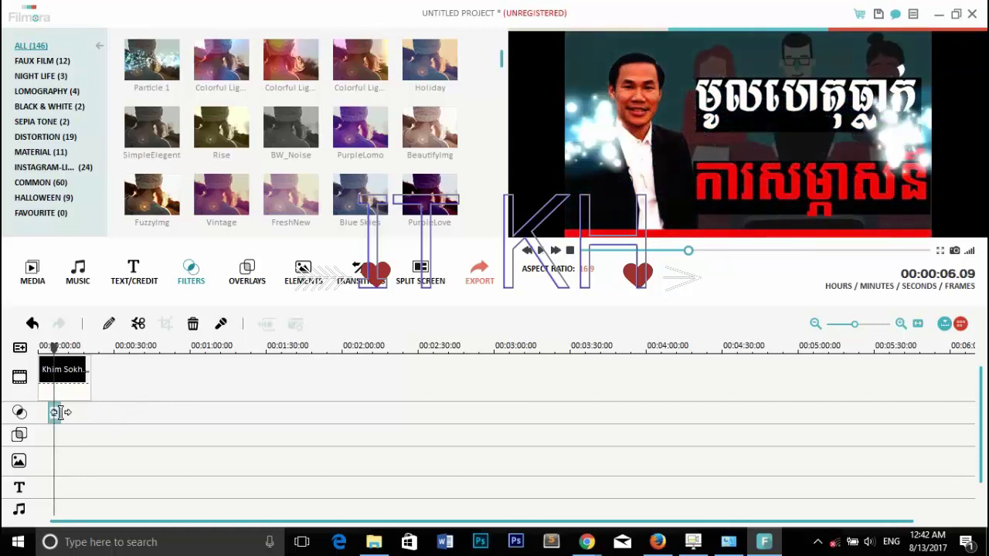
Step: Stretch the Particle 1 filter across the full length of the clip and play the preview
drag(58, 415, 91, 413)
click(54, 380)
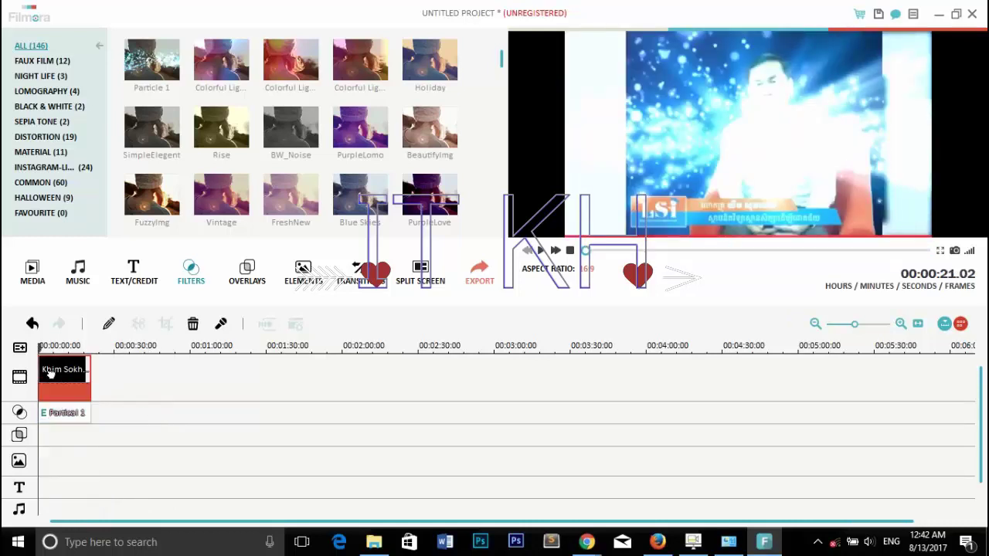
key(space)
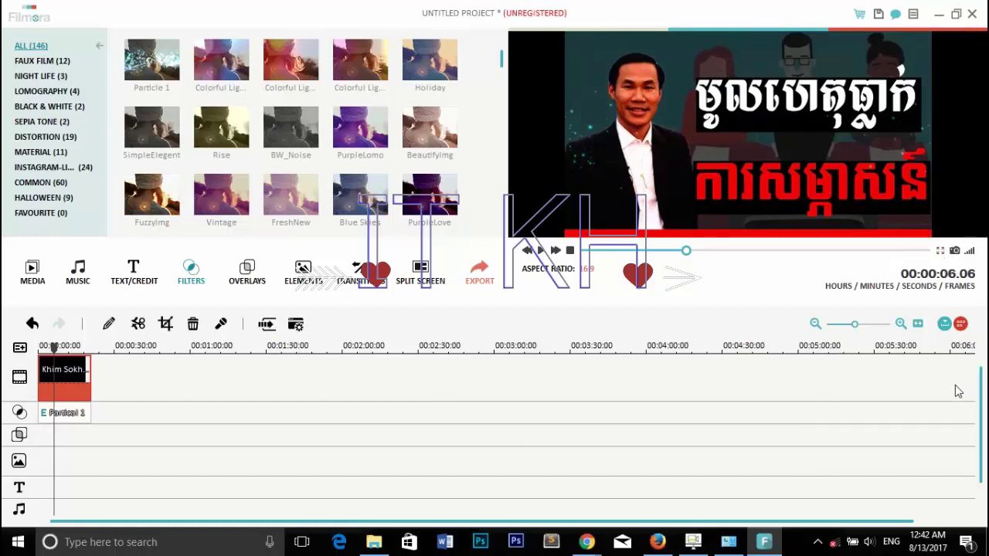
scroll(950, 403, down, 1)
scroll(912, 371, up, 1)
scroll(879, 344, down, 1)
scroll(850, 332, up, 1)
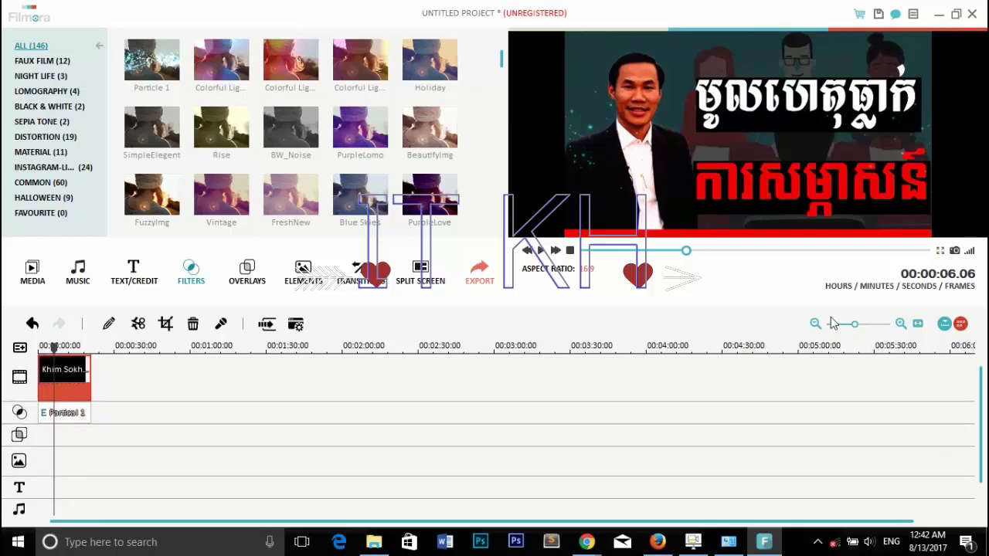
click(879, 15)
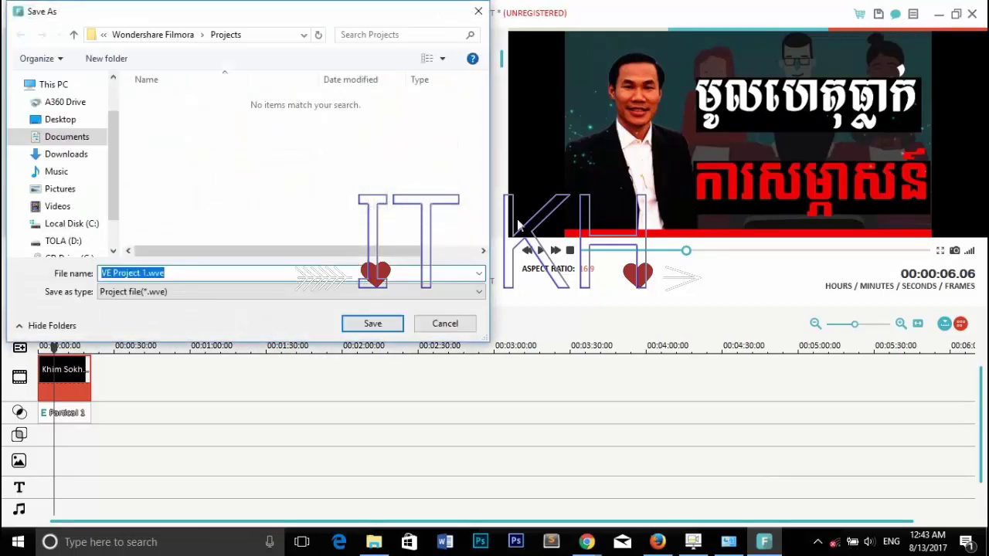
click(136, 293)
click(136, 294)
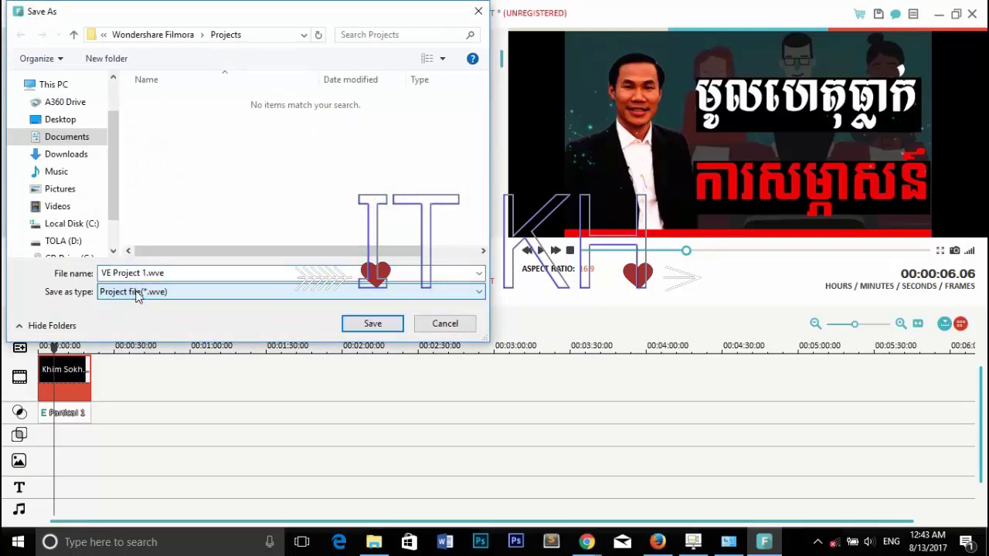
click(444, 324)
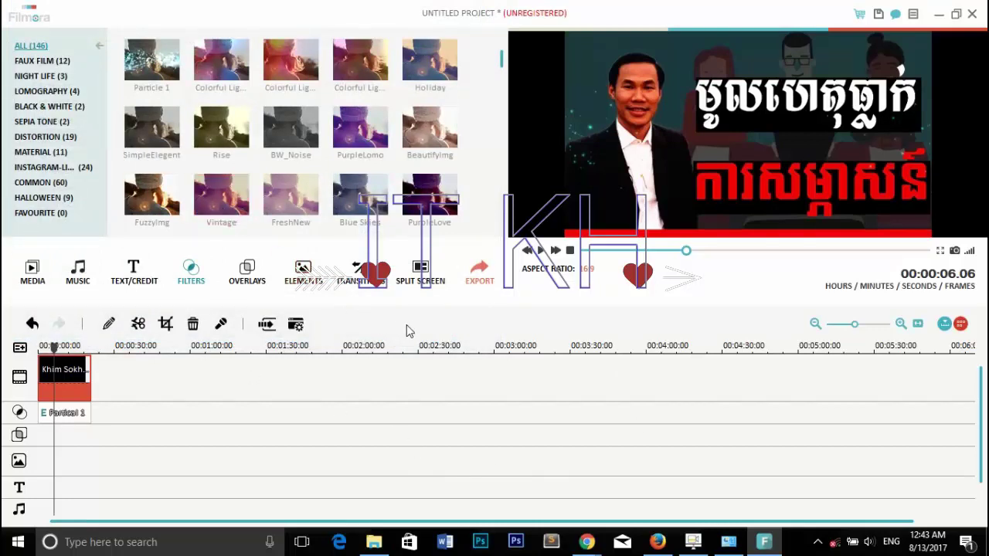
Step: Open the video export settings and choose AVI as the output format
click(484, 278)
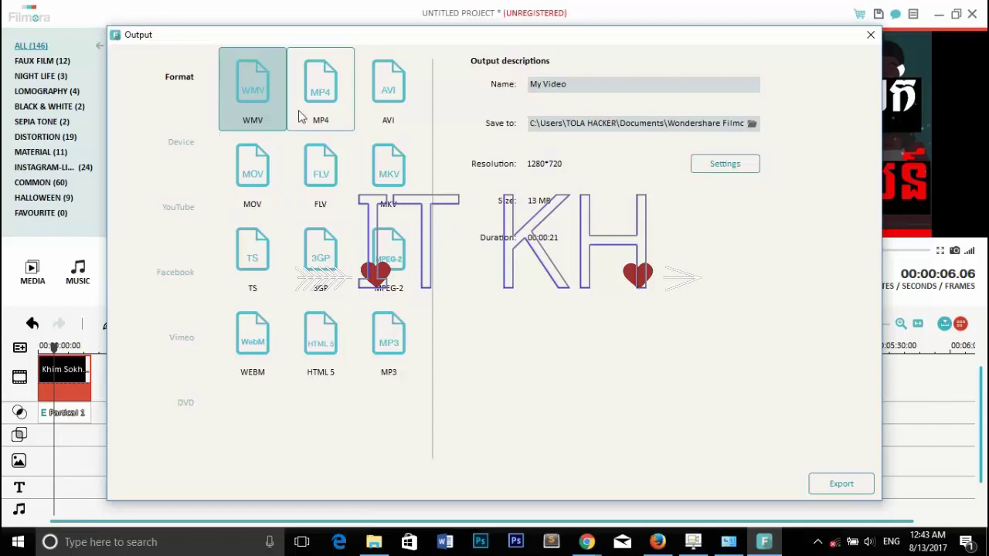
click(322, 102)
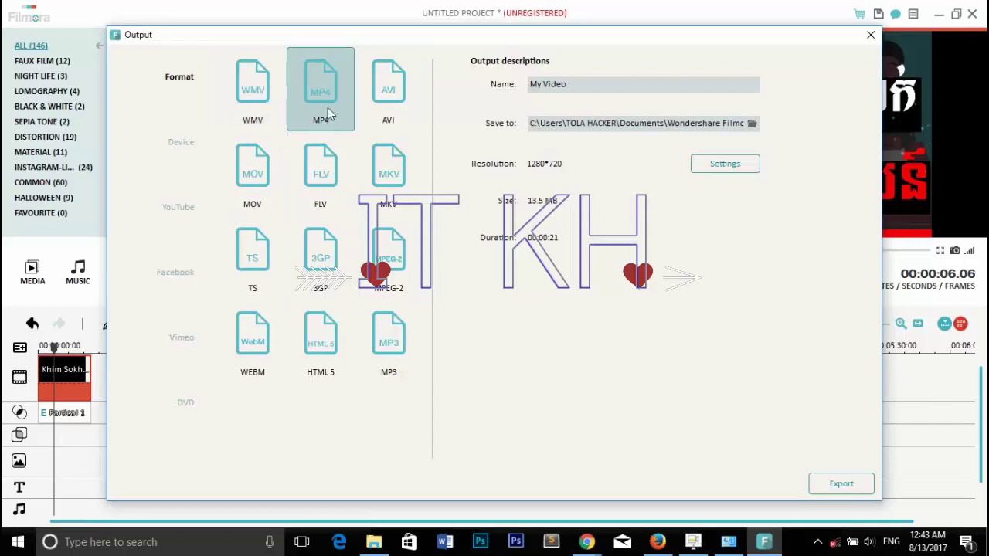
click(330, 182)
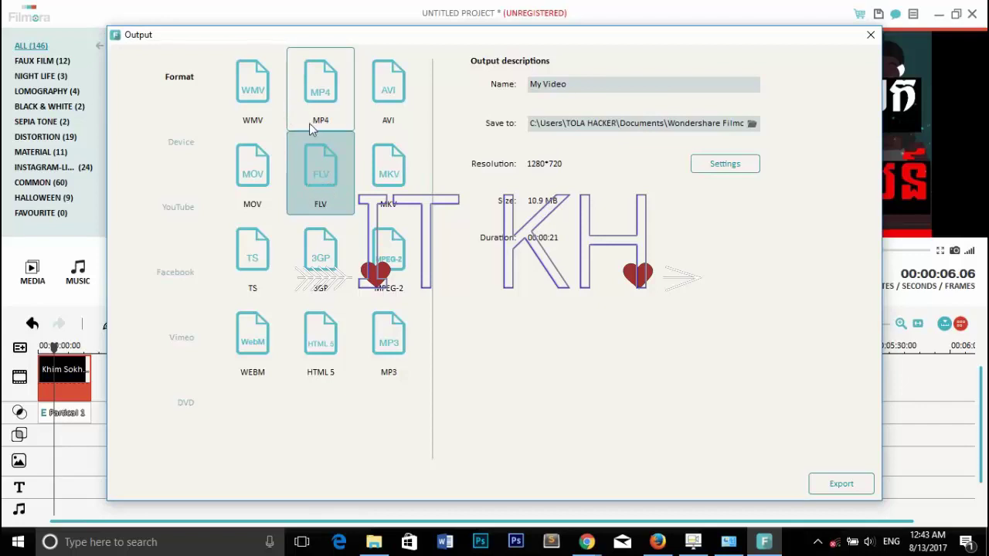
click(271, 177)
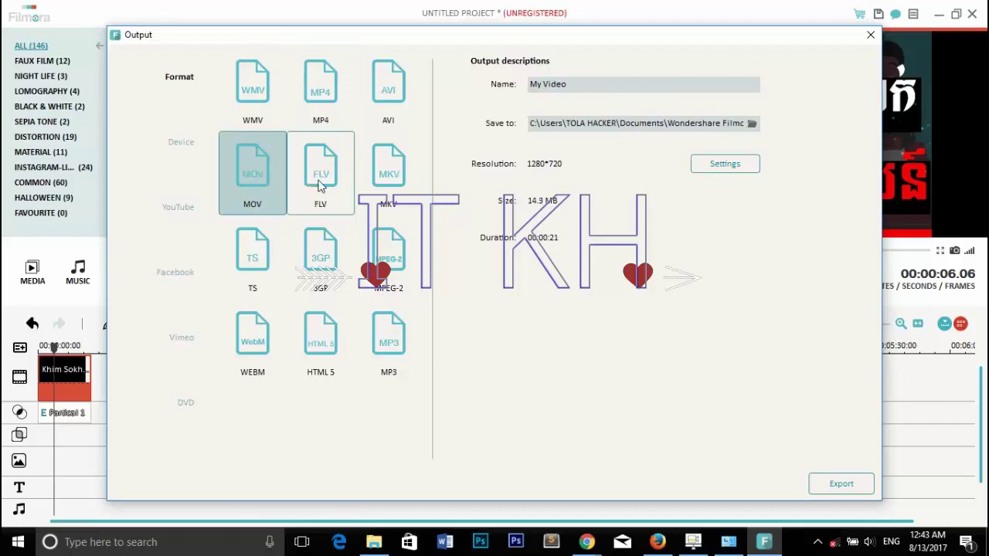
click(375, 192)
click(317, 199)
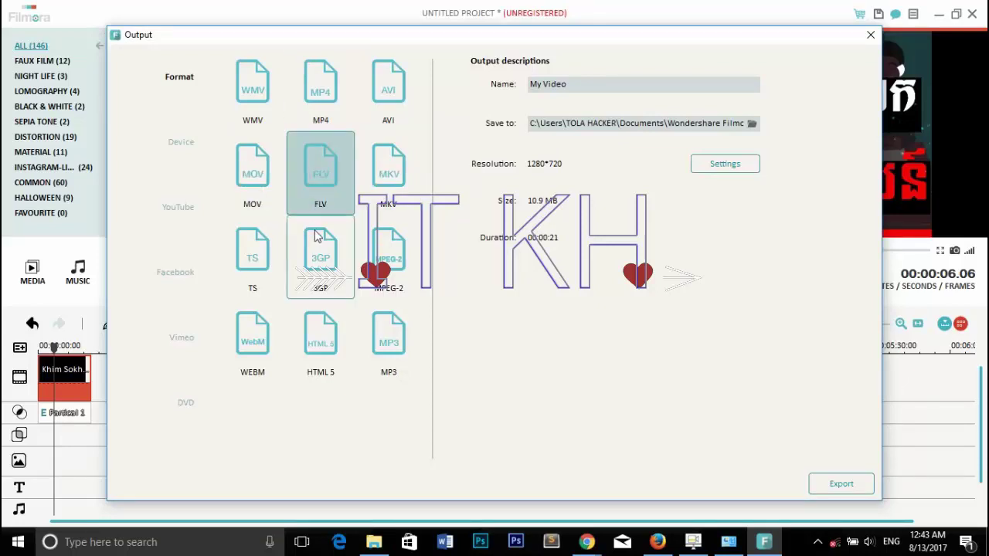
click(317, 236)
click(310, 194)
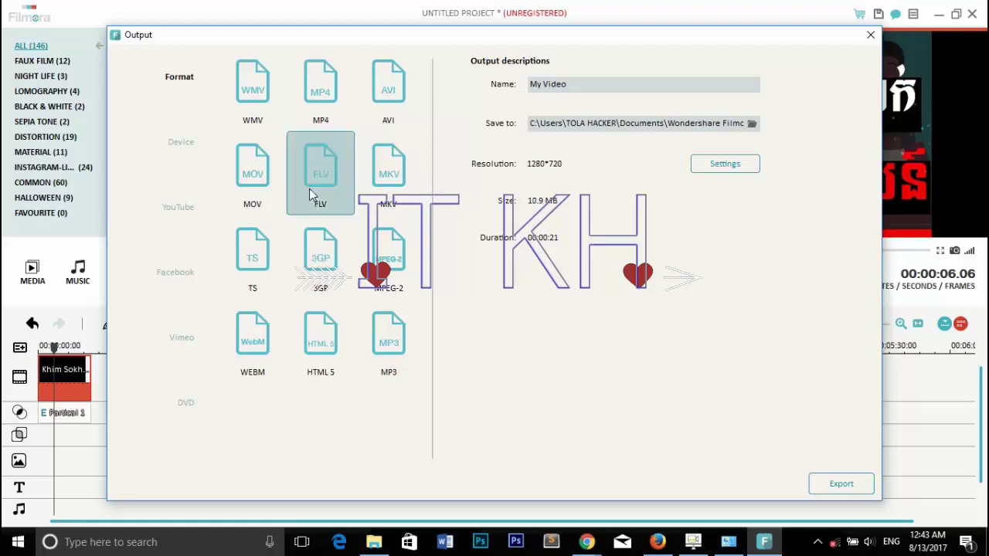
click(387, 99)
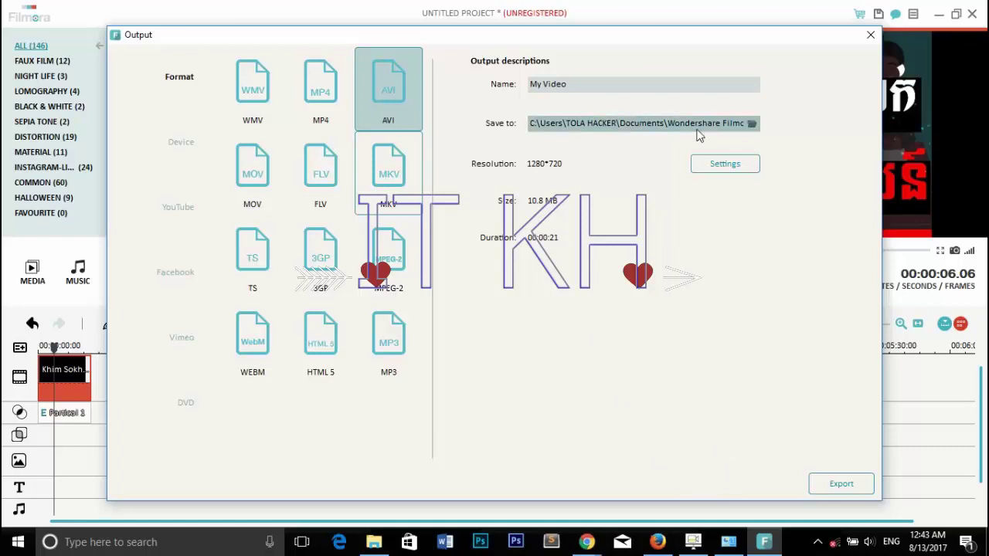
Step: Set the export destination to the Wondershare Filmora folder in Documents
click(752, 125)
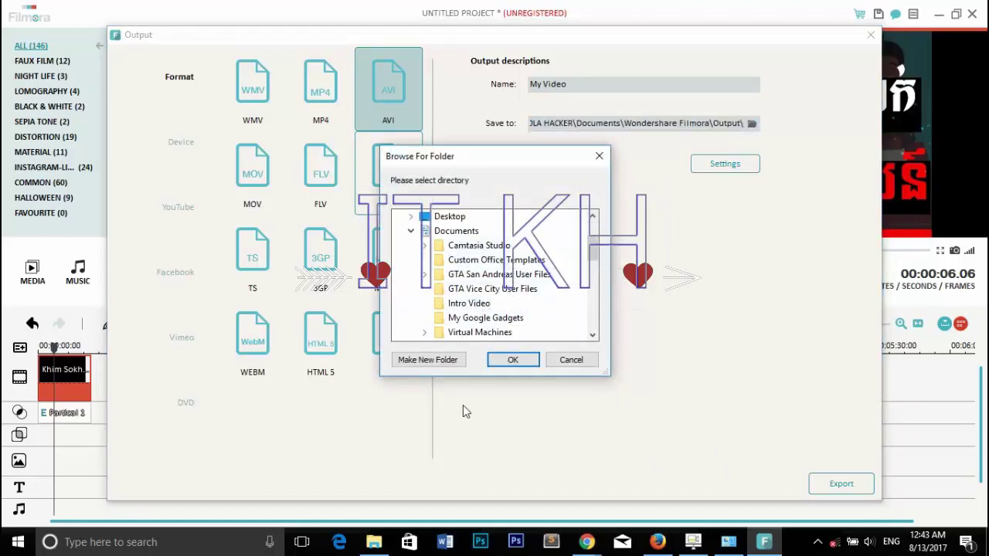
scroll(551, 290, down, 1)
scroll(547, 327, down, 1)
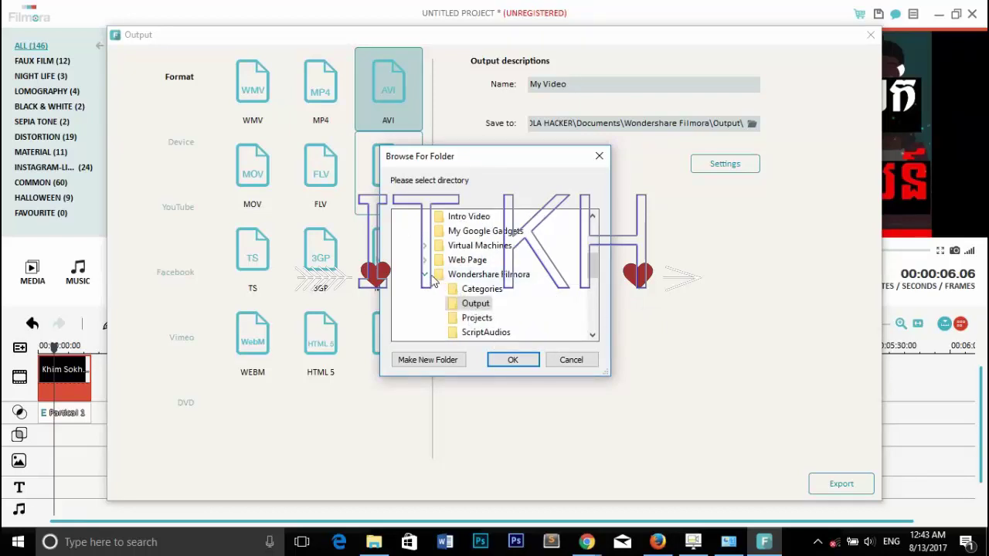
click(488, 274)
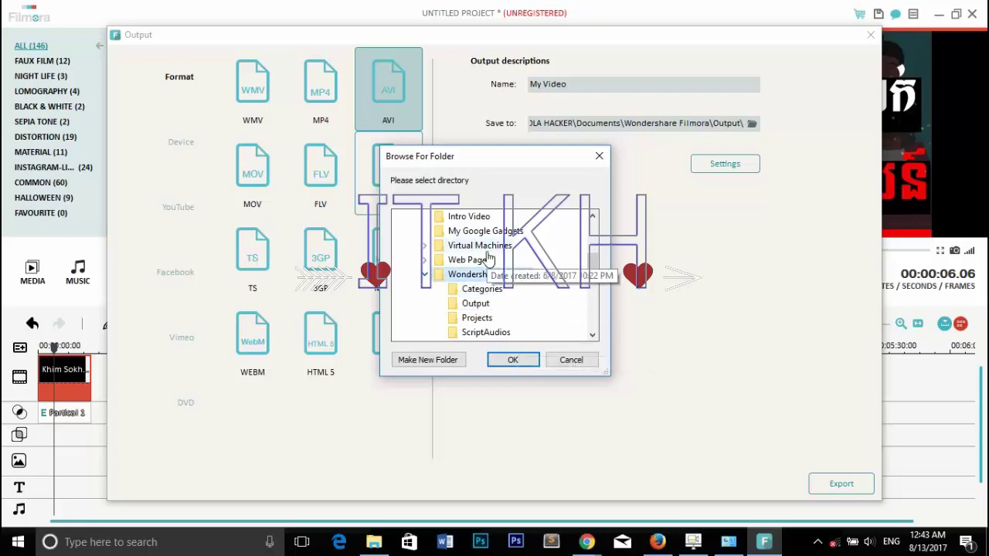
scroll(551, 287, down, 3)
scroll(551, 287, up, 1)
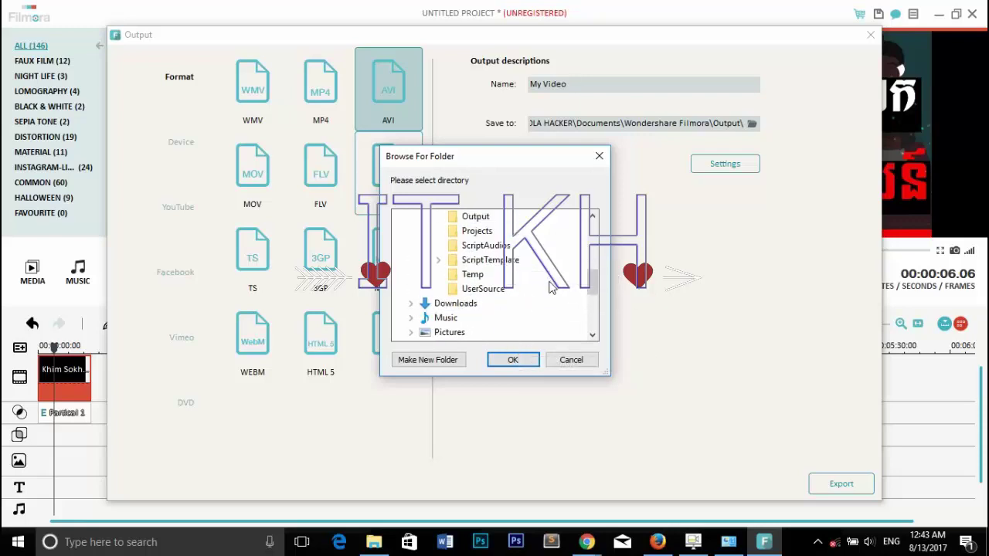
click(515, 358)
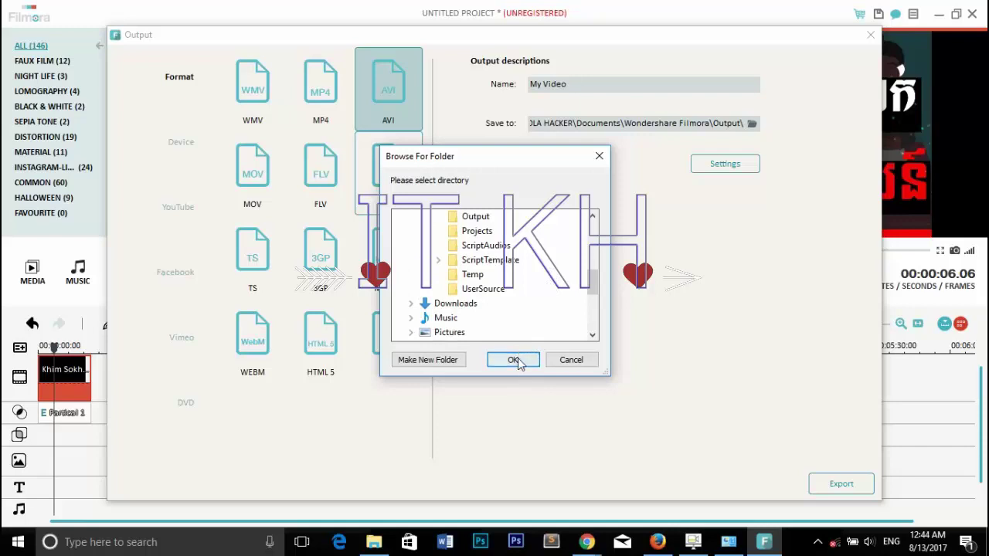
Step: Export the clip as an AVI file named My Video, continuing with the unregistered trial version
drag(587, 86, 510, 94)
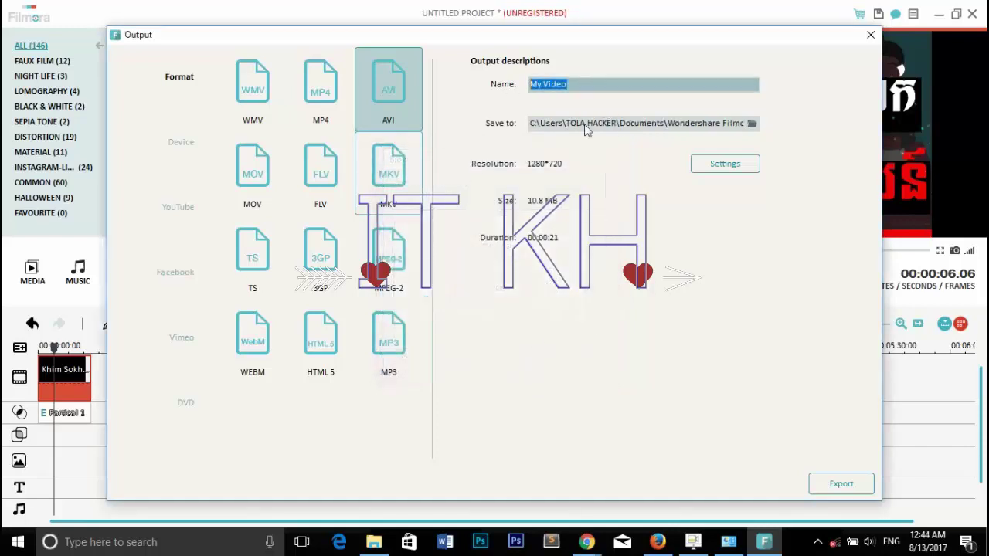
click(824, 491)
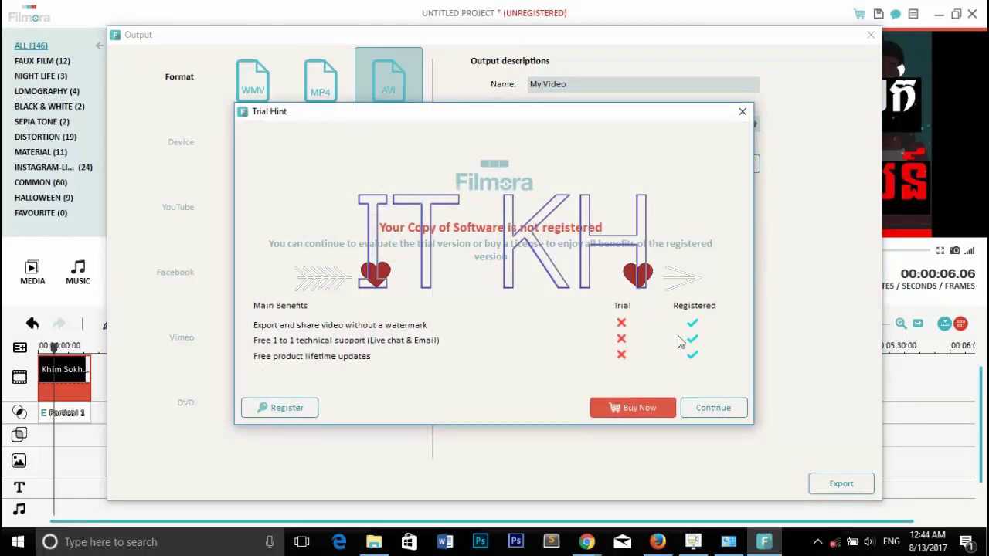
click(718, 412)
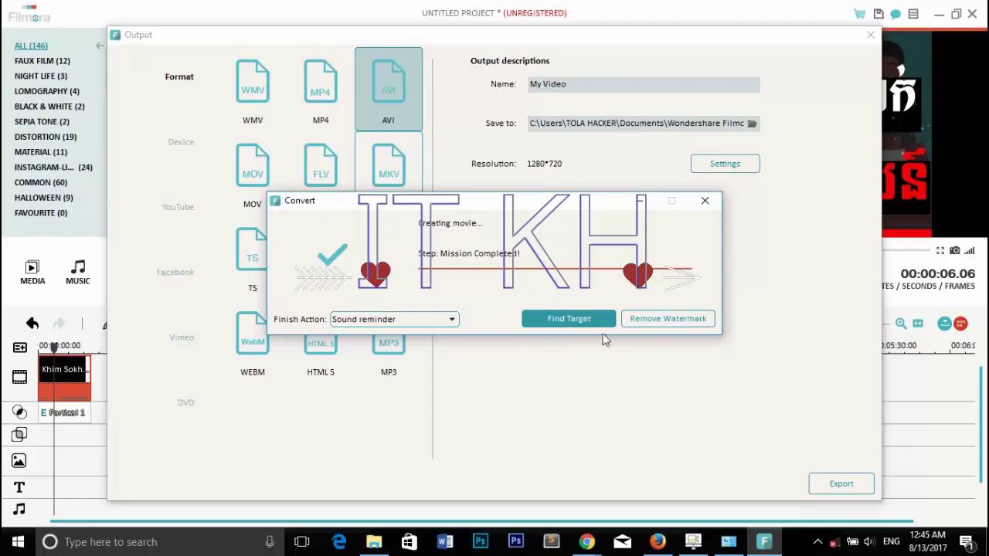
Step: Try the Remove Watermark option, and close the finished conversion and output windows
click(665, 324)
click(973, 11)
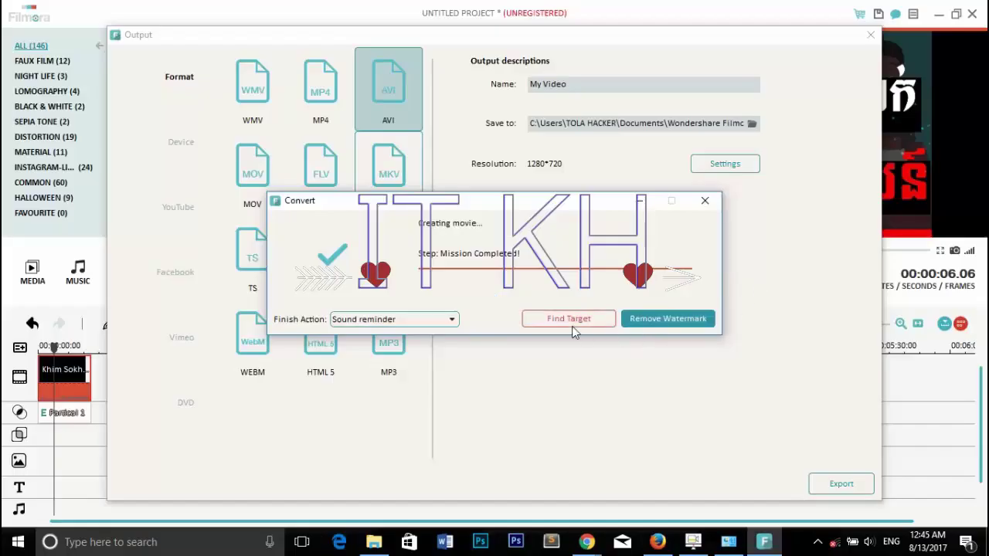
click(704, 202)
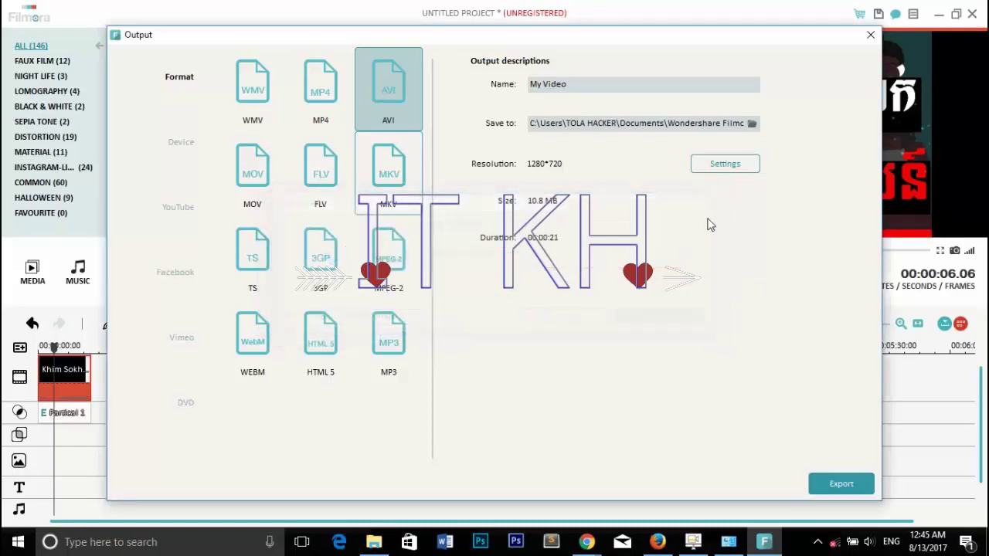
click(870, 34)
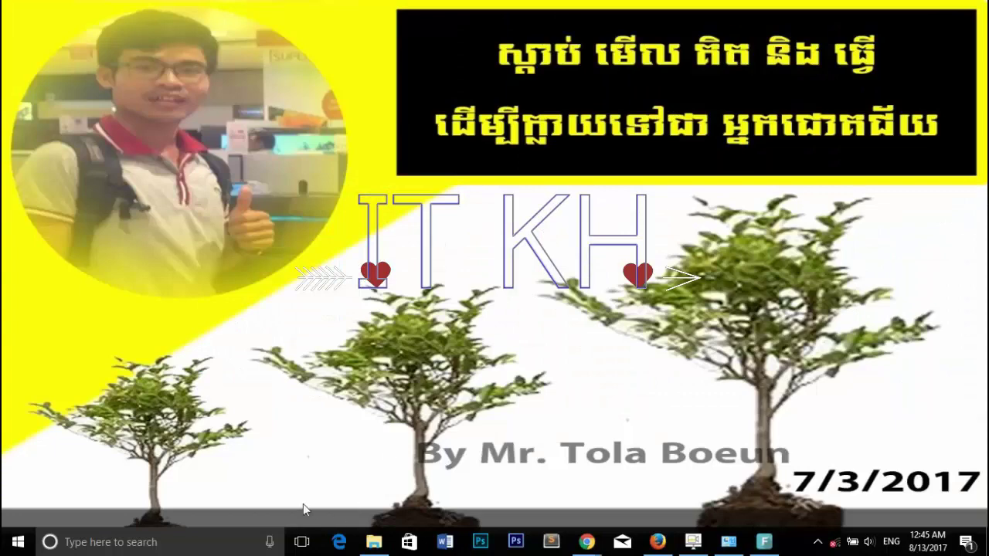
Step: Switch to File Explorer and open the Wondershare Filmora folder in Documents in a new window
click(368, 531)
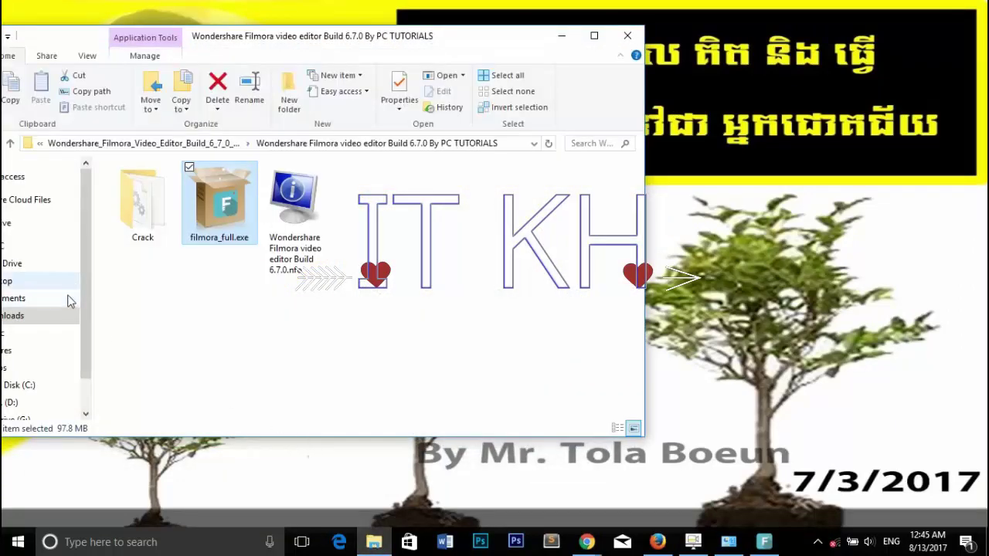
drag(453, 27, 609, 33)
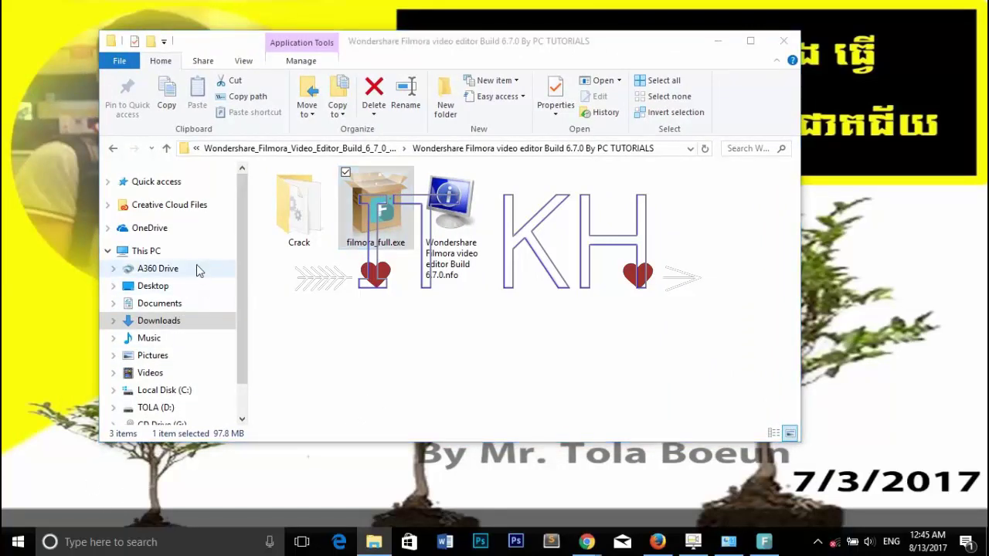
key(super+e)
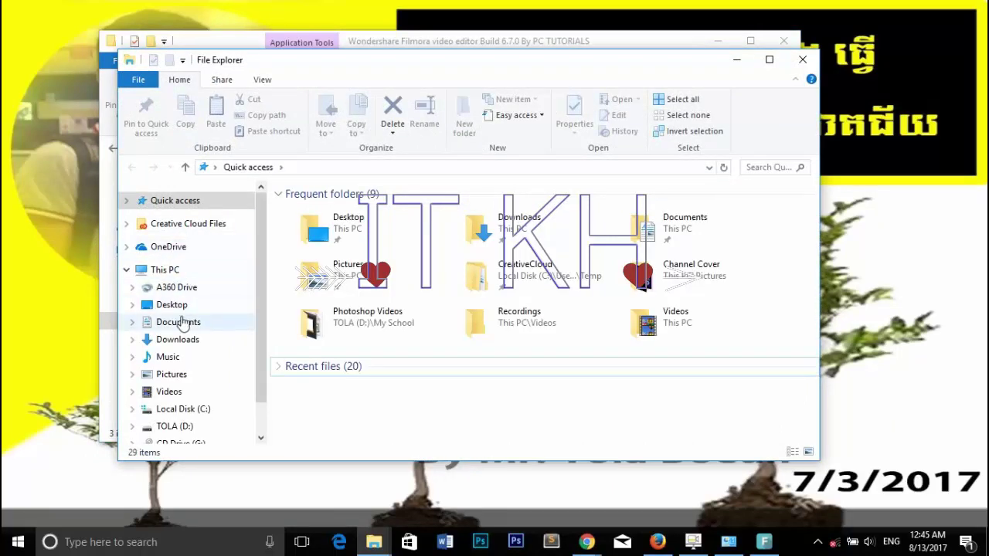
click(180, 323)
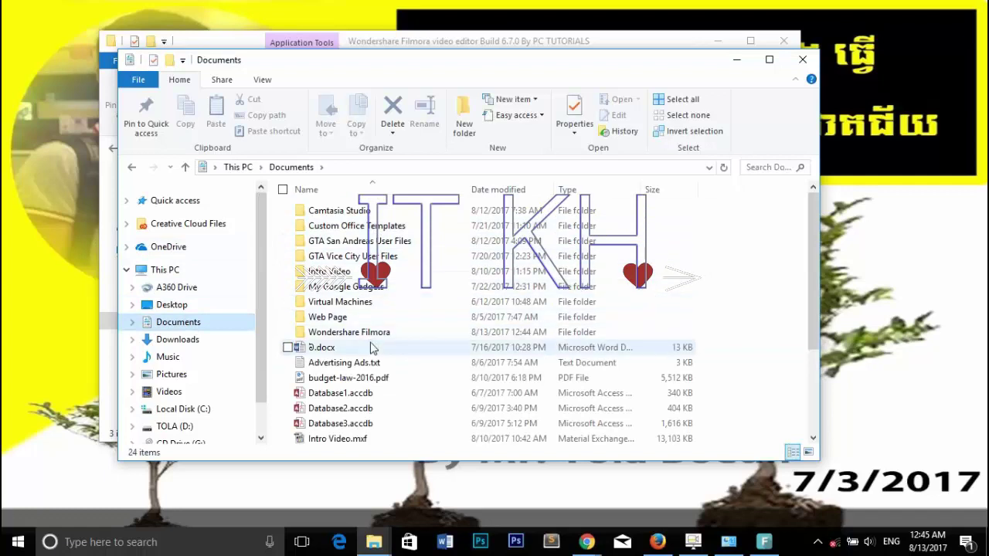
double_click(373, 333)
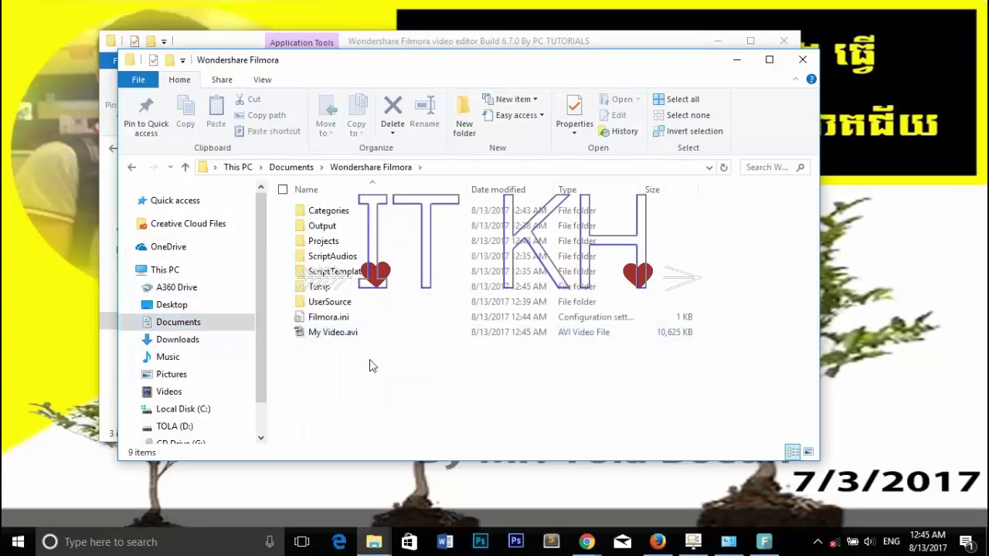
Step: Open the exported My Video.avi in the media player with the system sound muted, refreshing the desktop while it loads
click(355, 338)
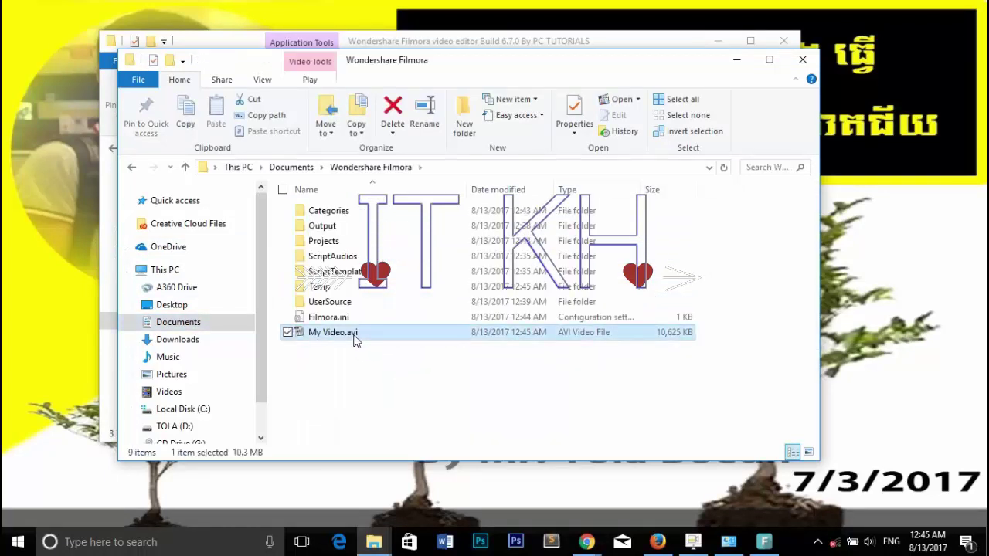
click(356, 338)
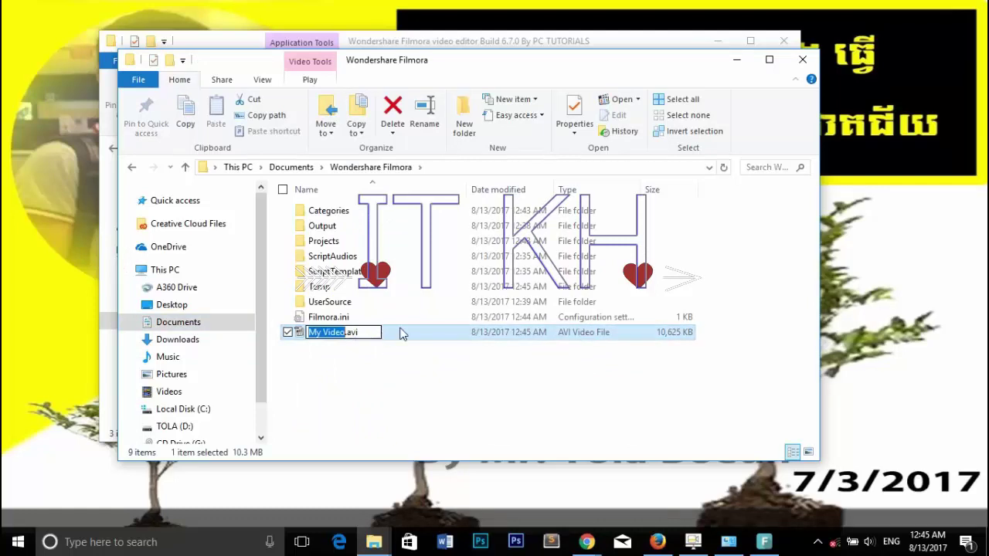
key(Return)
key(XF86AudioMute)
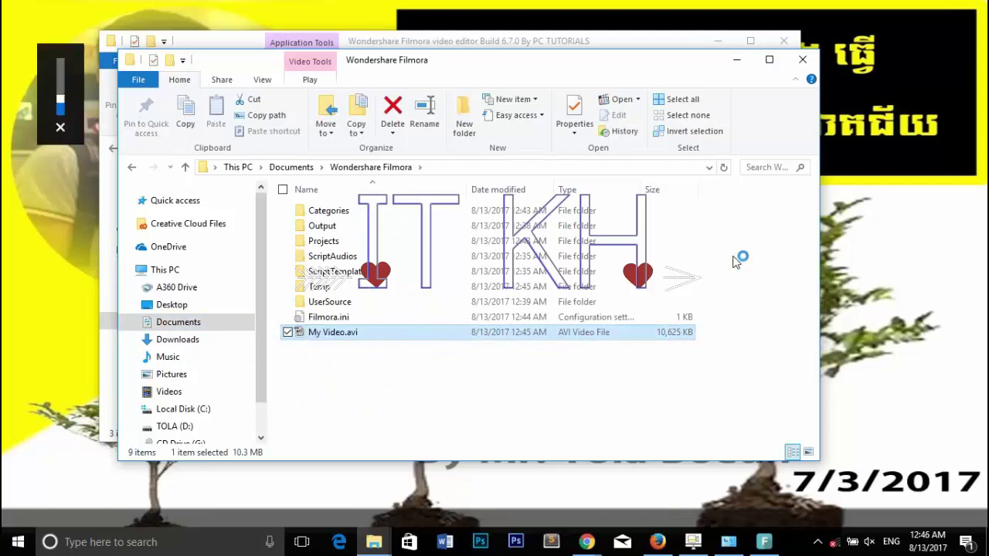
click(903, 91)
right_click(902, 91)
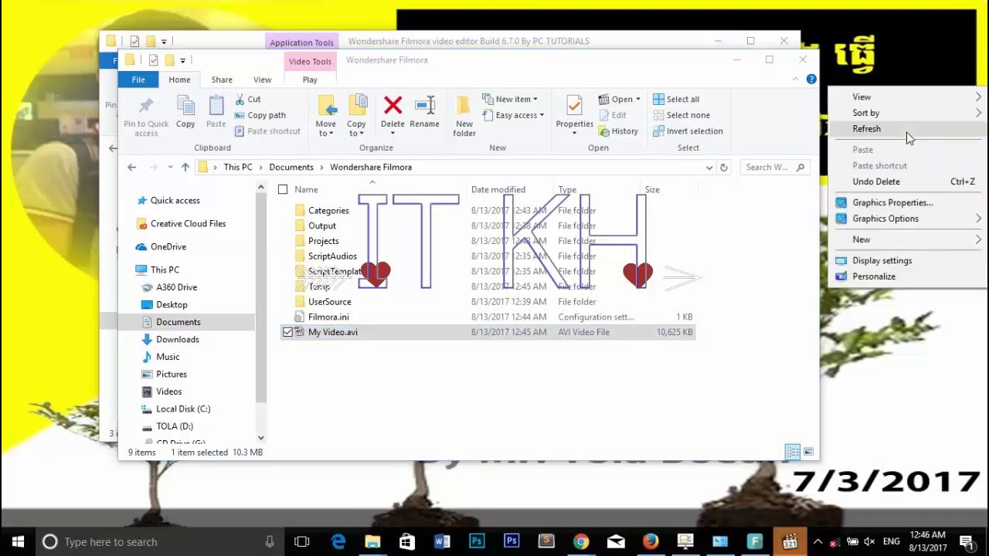
click(906, 130)
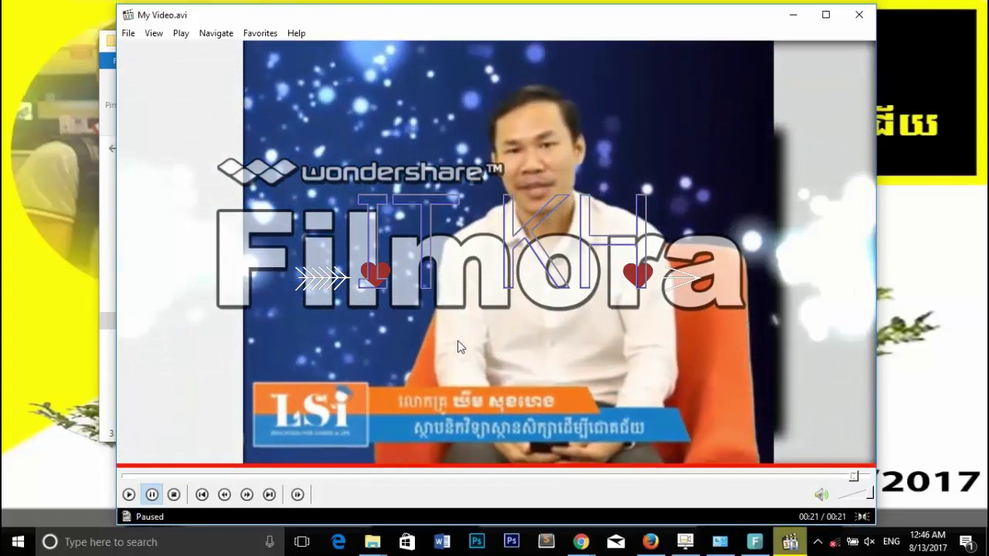
Step: Resume and pause My Video.avi near its end, and close the media player
key(space)
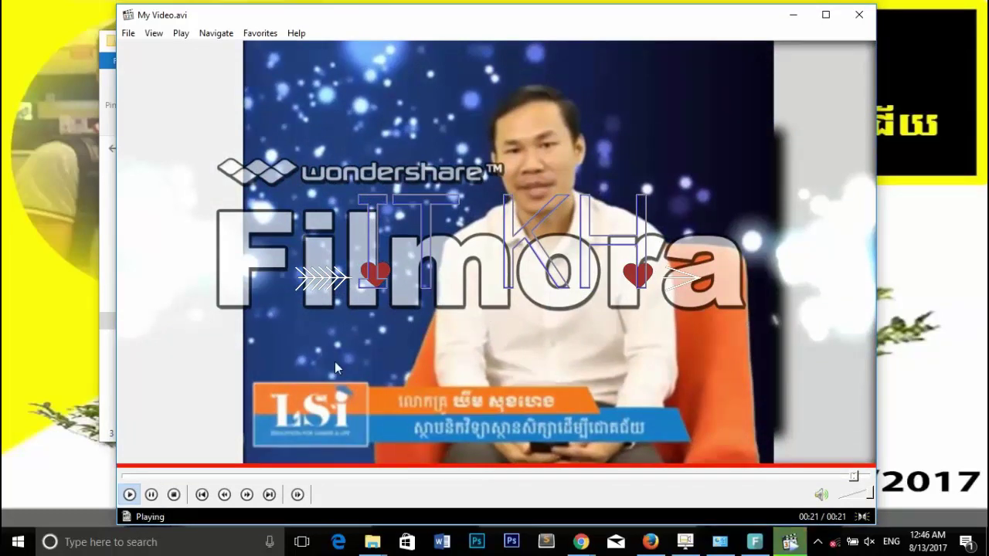
key(space)
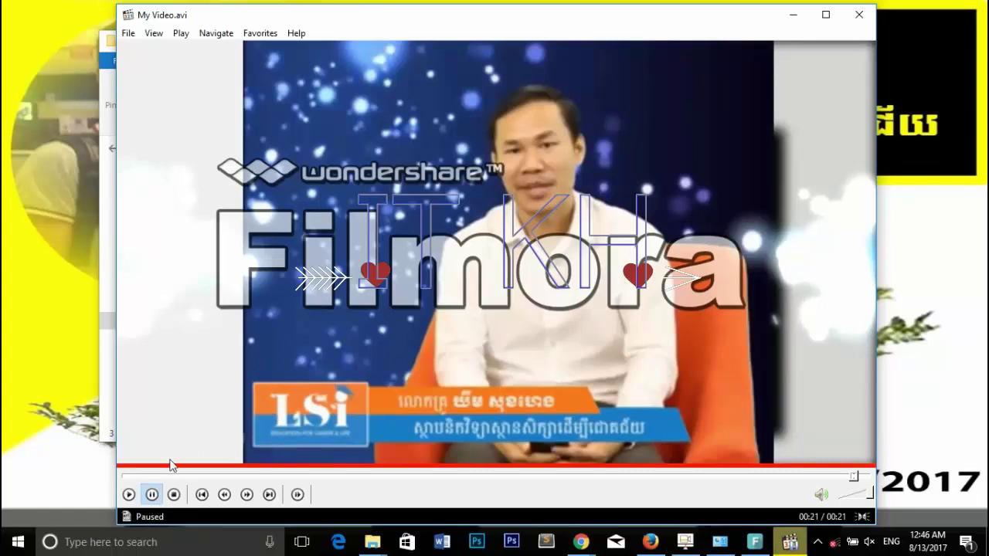
click(129, 495)
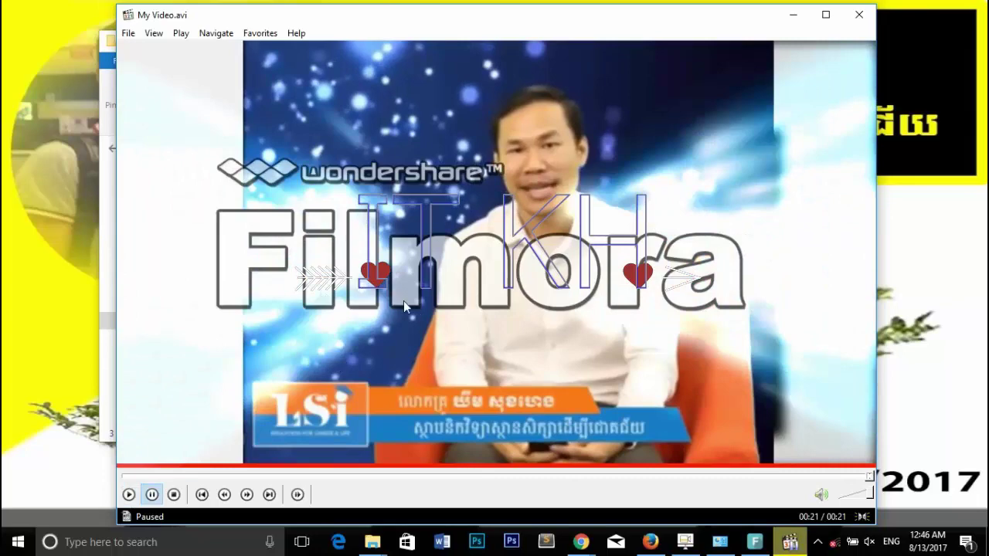
click(858, 14)
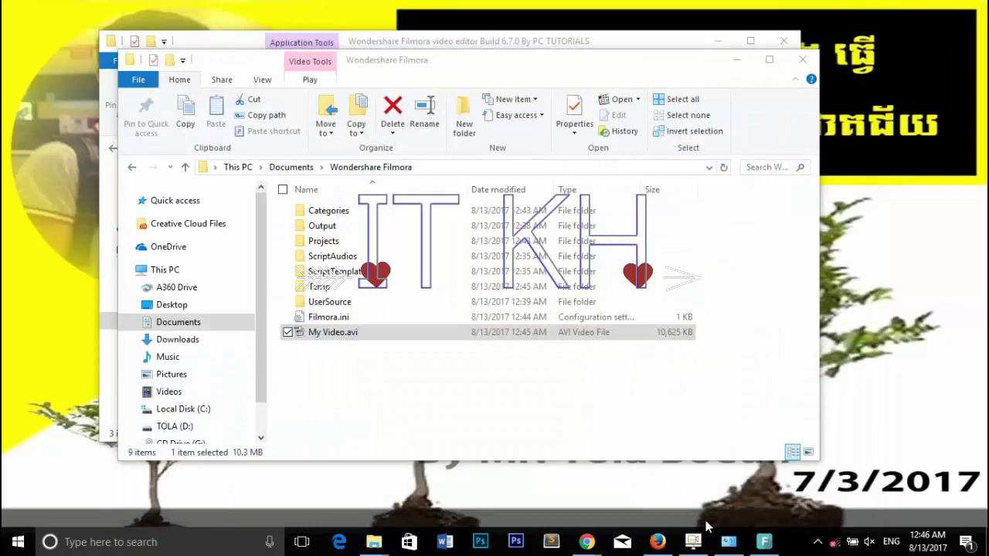
Step: Switch back to Filmora, try to exit it, and cancel at the save prompt
click(764, 542)
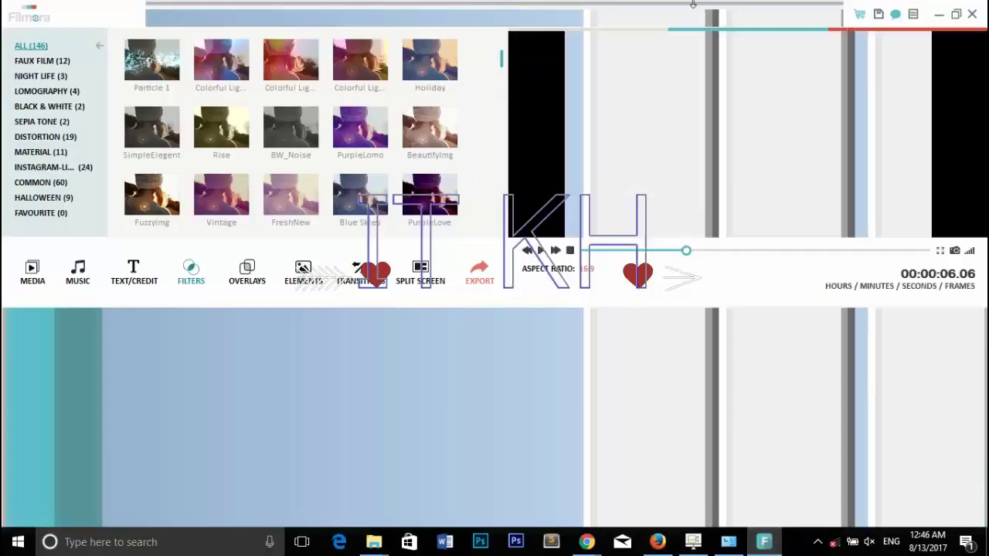
click(973, 13)
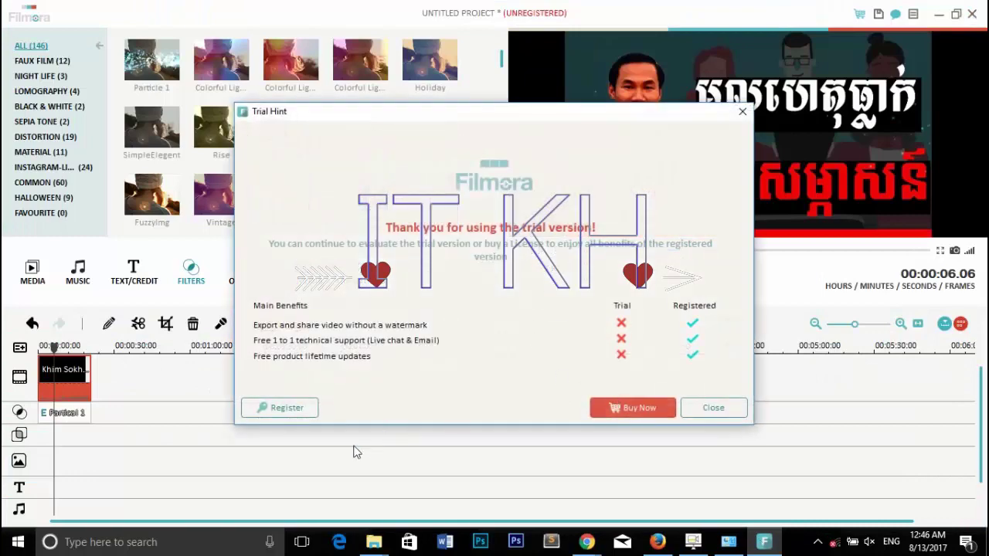
click(733, 409)
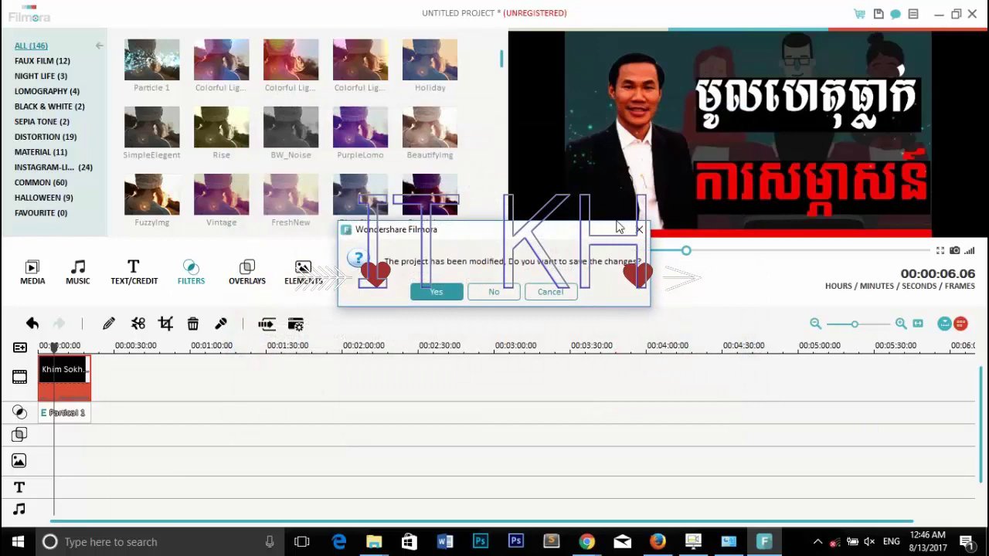
click(547, 293)
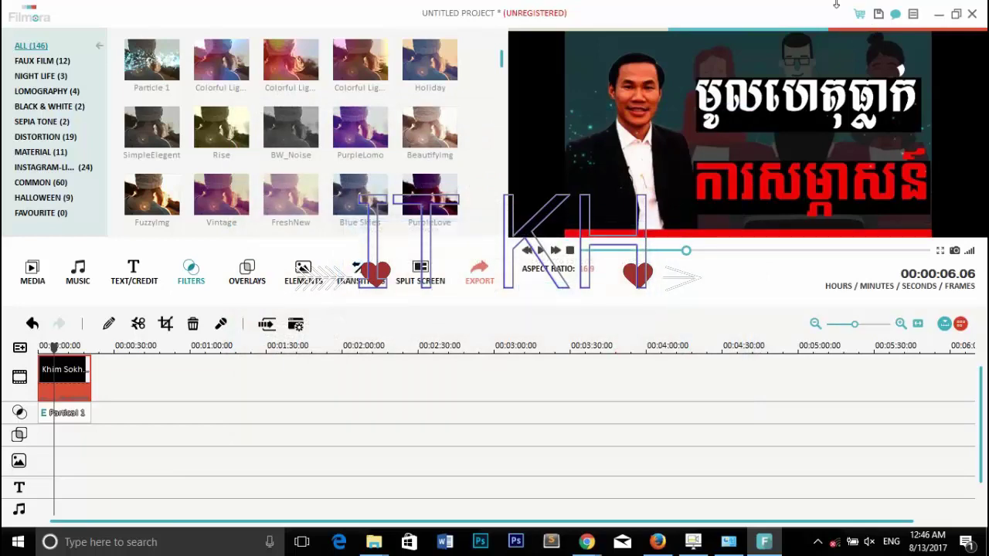
Step: Save the project as VE Project 1.wve in the Projects folder and exit Filmora
click(879, 15)
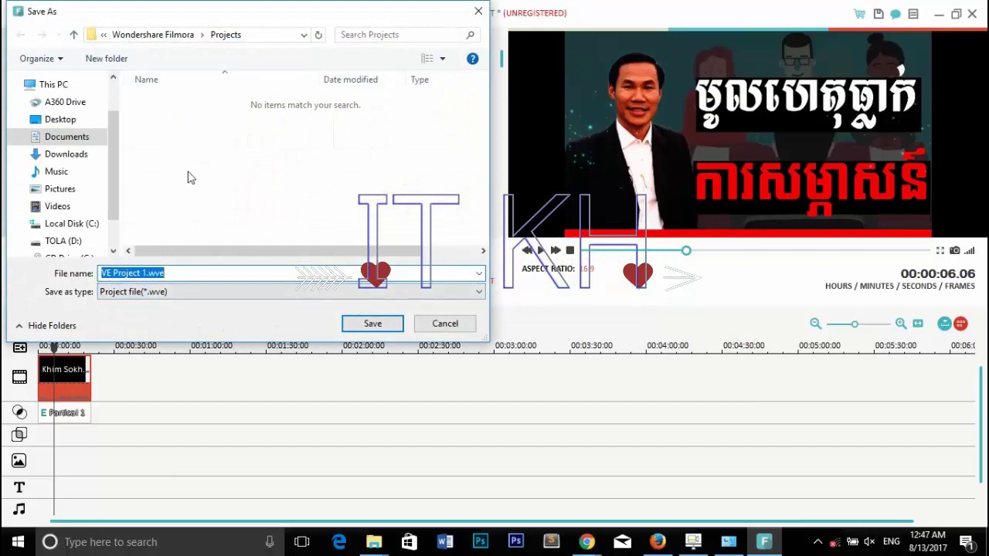
click(362, 325)
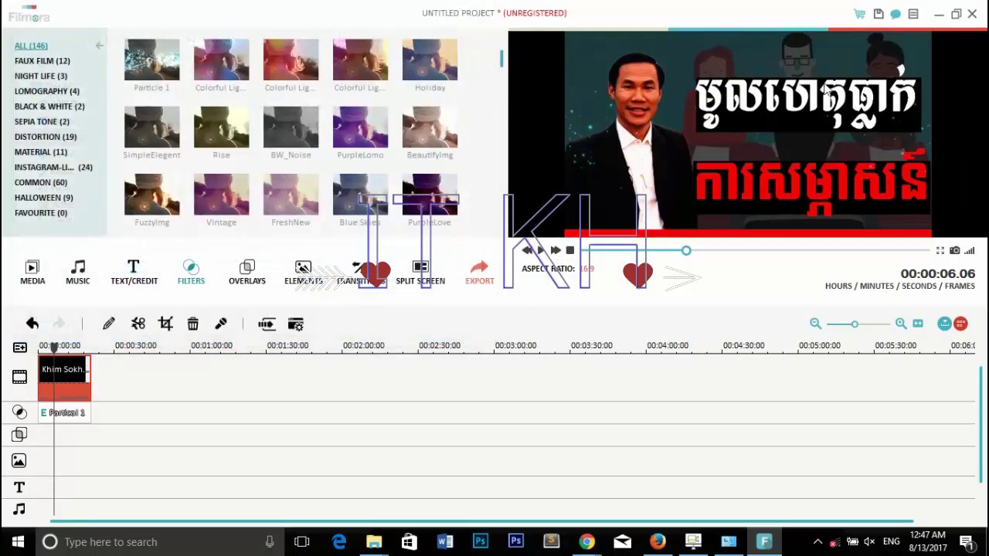
click(973, 14)
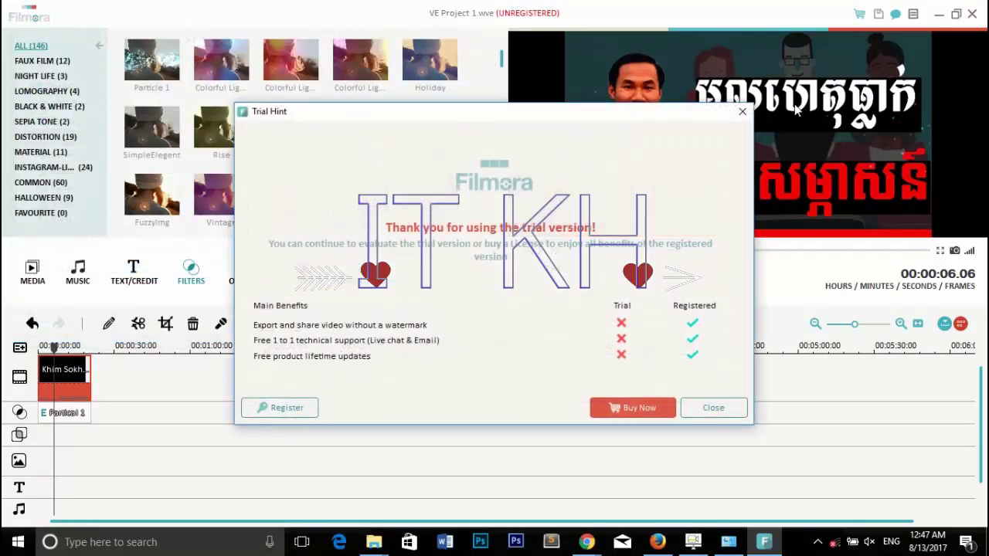
click(705, 407)
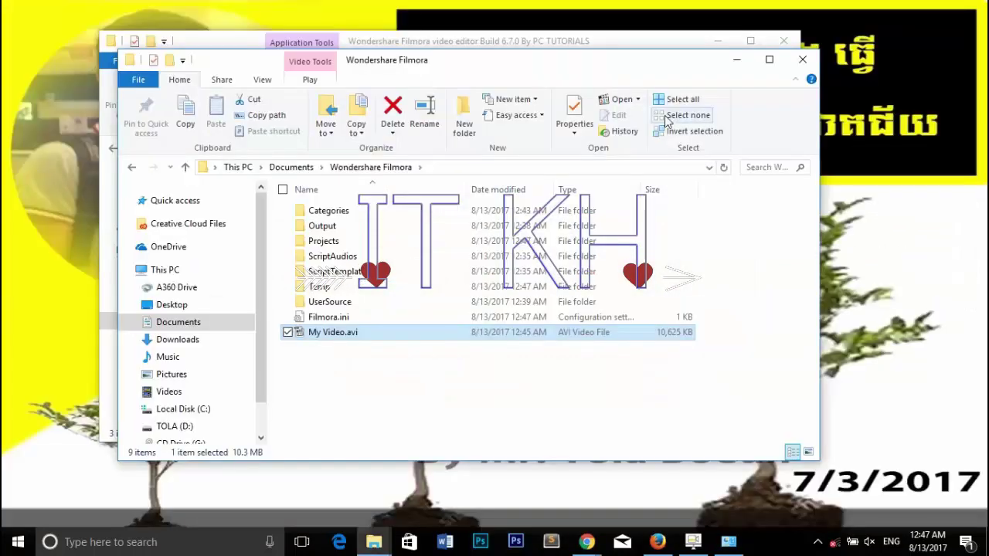
Step: Close the Wondershare Filmora folder window, and refresh the desktop and turn on its icons
click(803, 60)
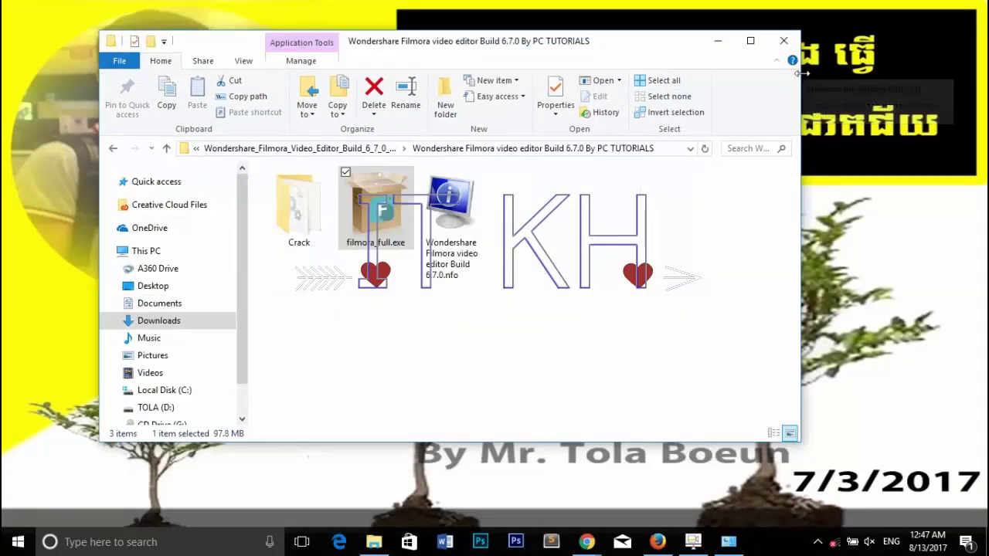
right_click(828, 138)
click(864, 176)
right_click(830, 175)
mouse_move(862, 182)
click(734, 272)
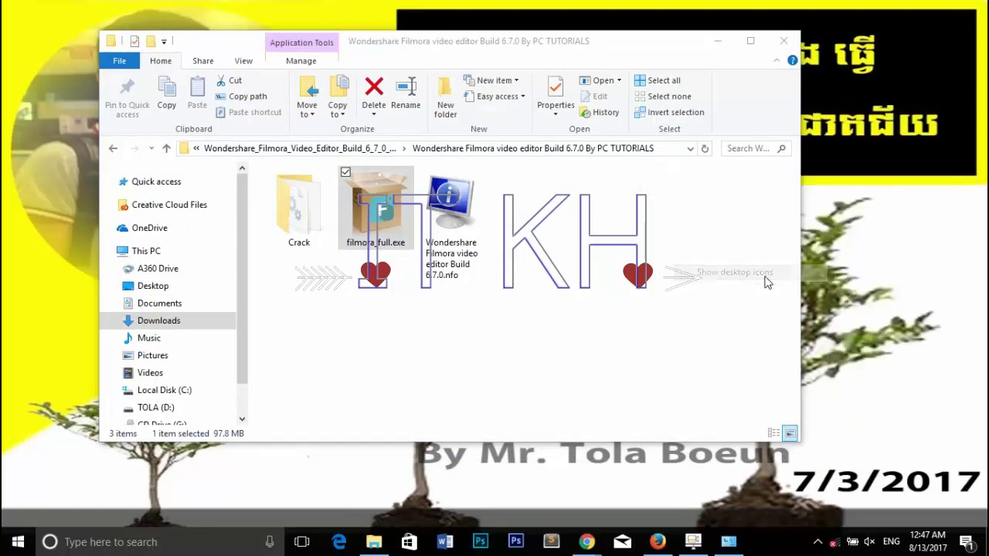
drag(592, 55, 815, 41)
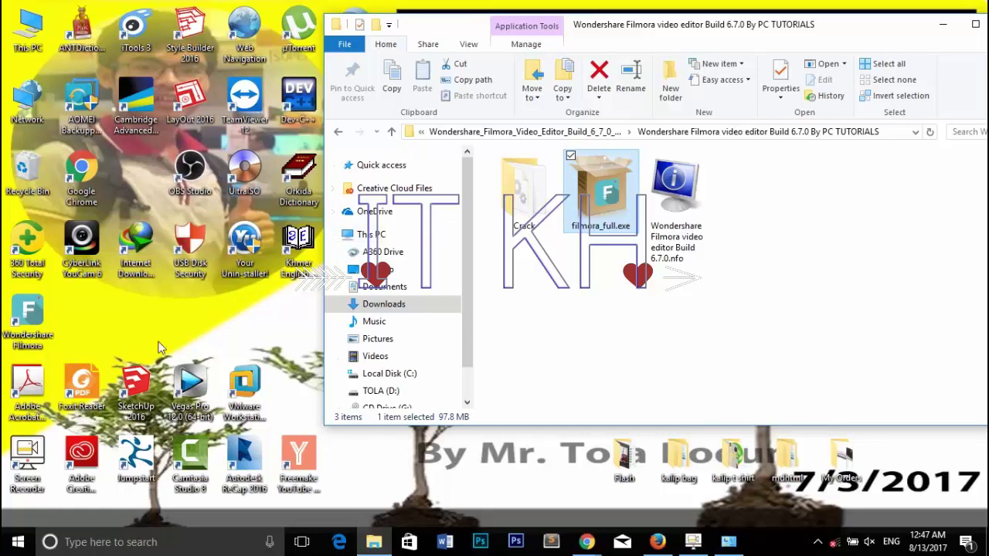
click(27, 325)
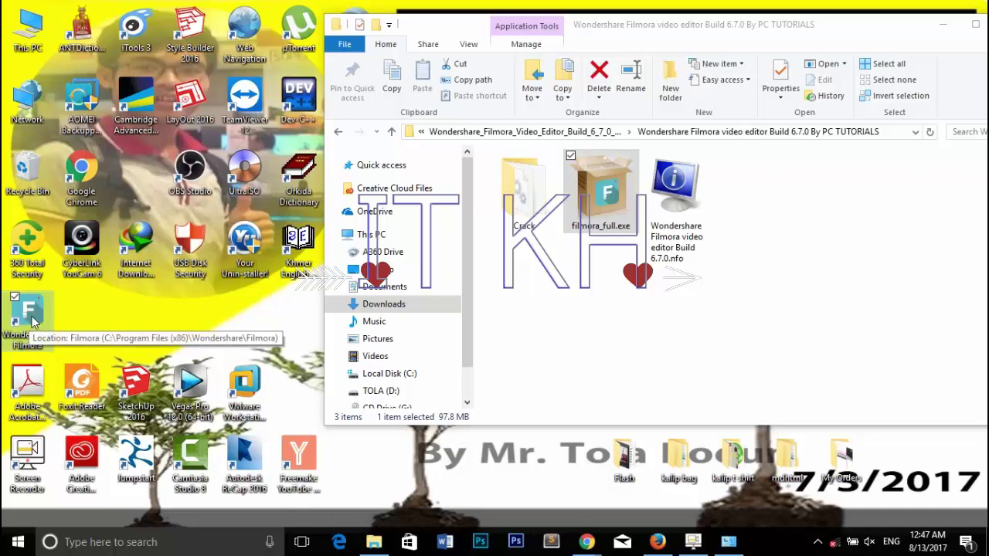
right_click(33, 321)
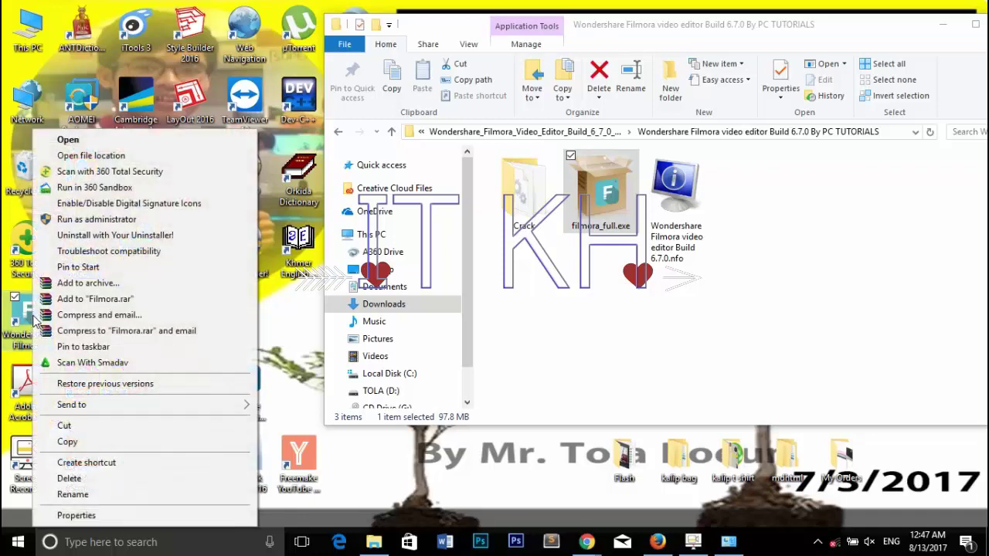
click(78, 157)
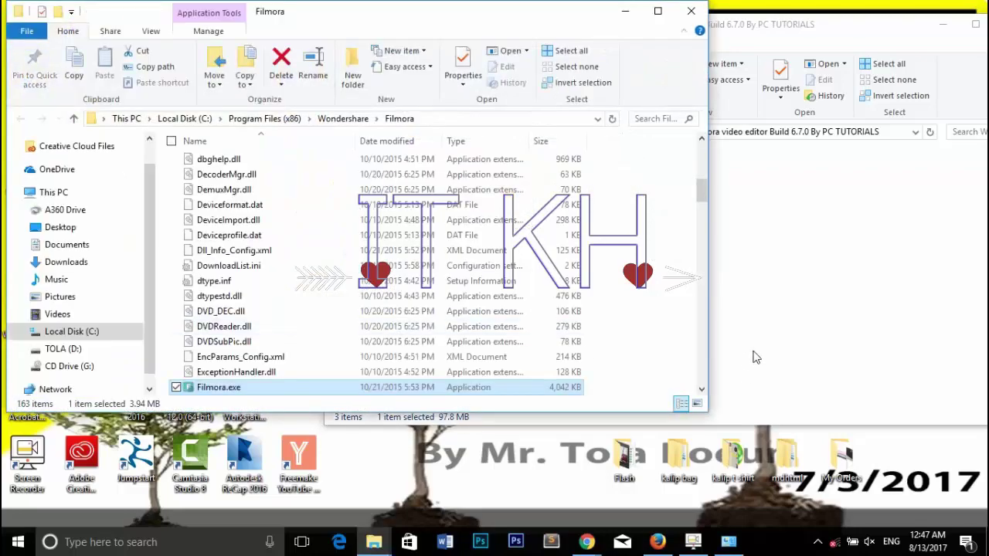
click(735, 190)
drag(663, 38, 974, 36)
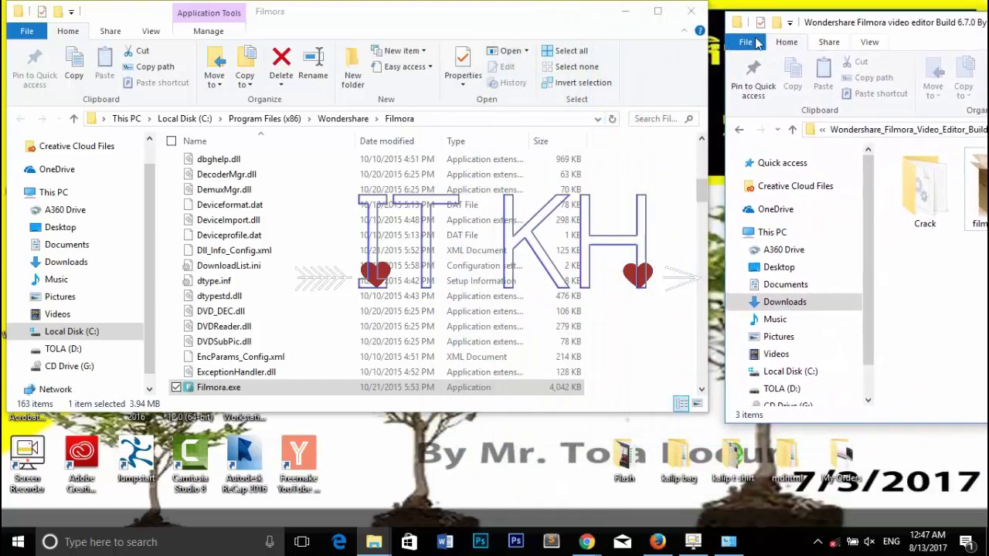
click(691, 10)
Step: Open the Crack folder and copy Filmora.exe and WS_Log.dll
drag(871, 31, 513, 56)
double_click(563, 207)
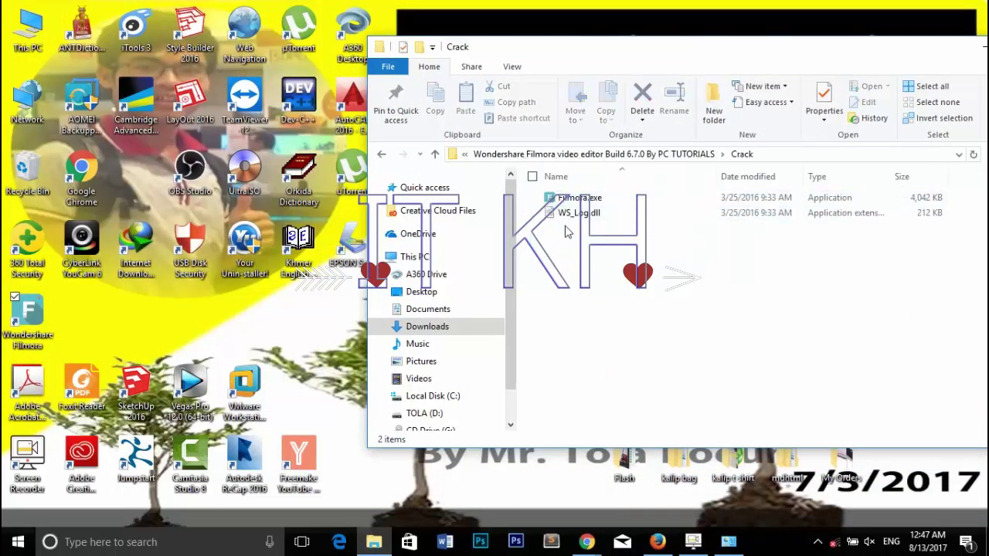
drag(573, 224, 573, 200)
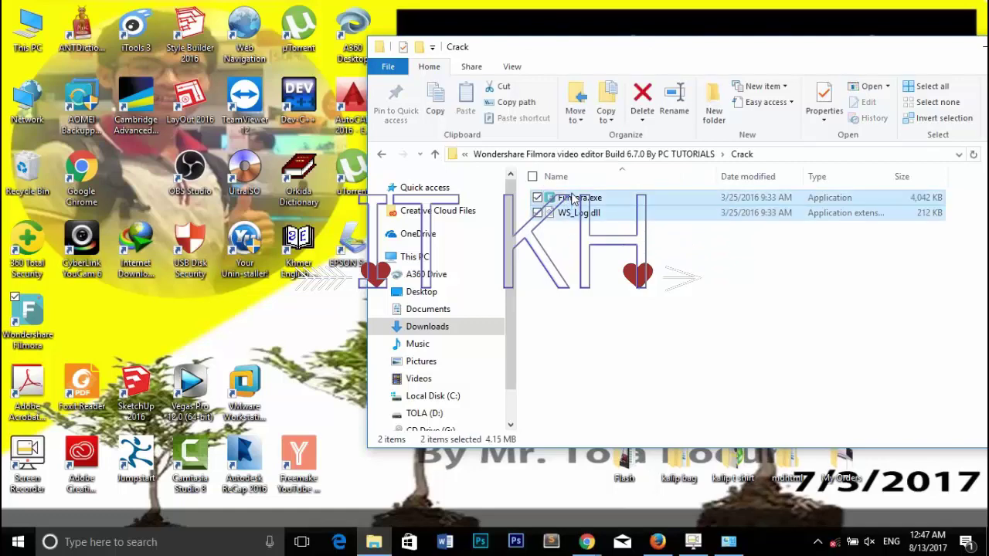
right_click(573, 199)
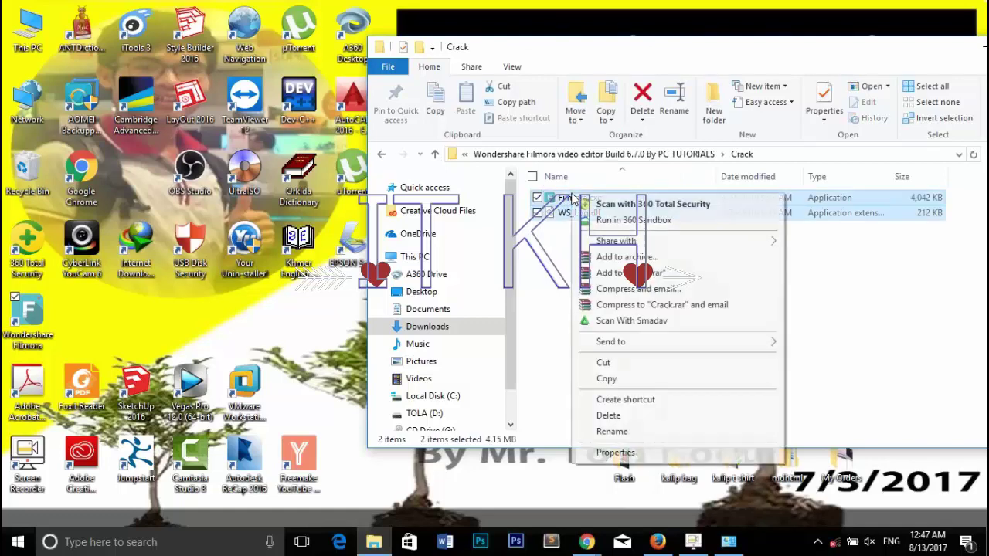
click(606, 379)
Step: Open the file location of the Wondershare Filmora desktop shortcut and paste the two copied files there, replacing the existing ones
click(31, 329)
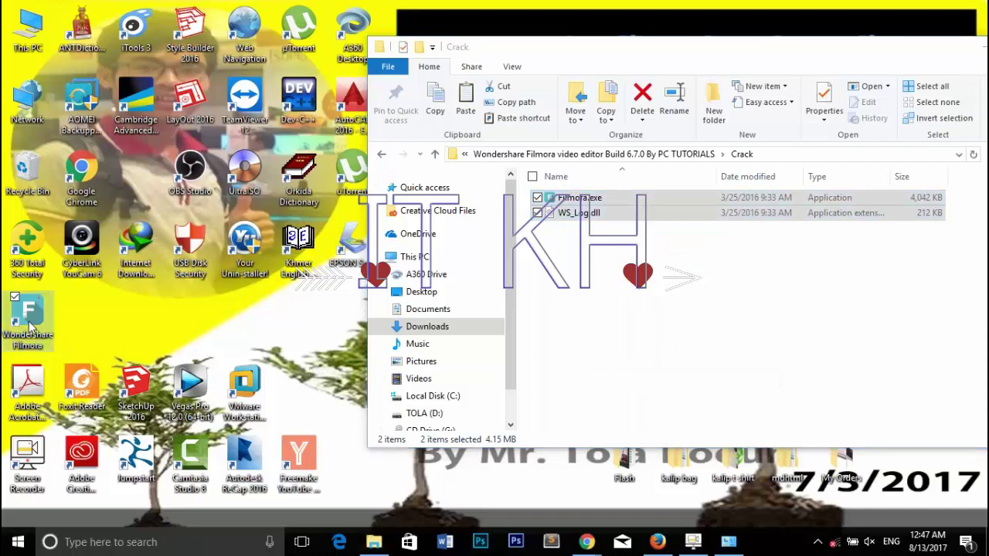
right_click(31, 329)
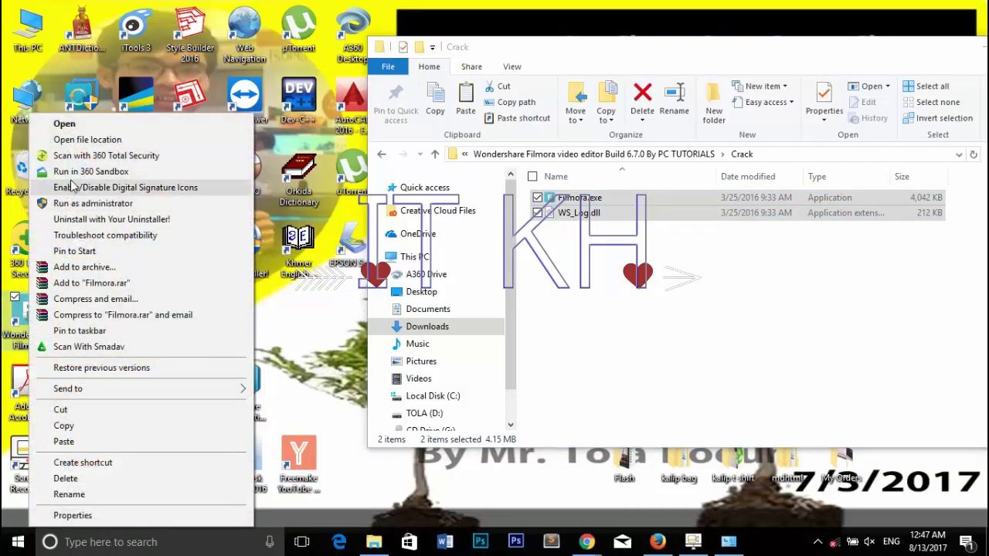
click(85, 140)
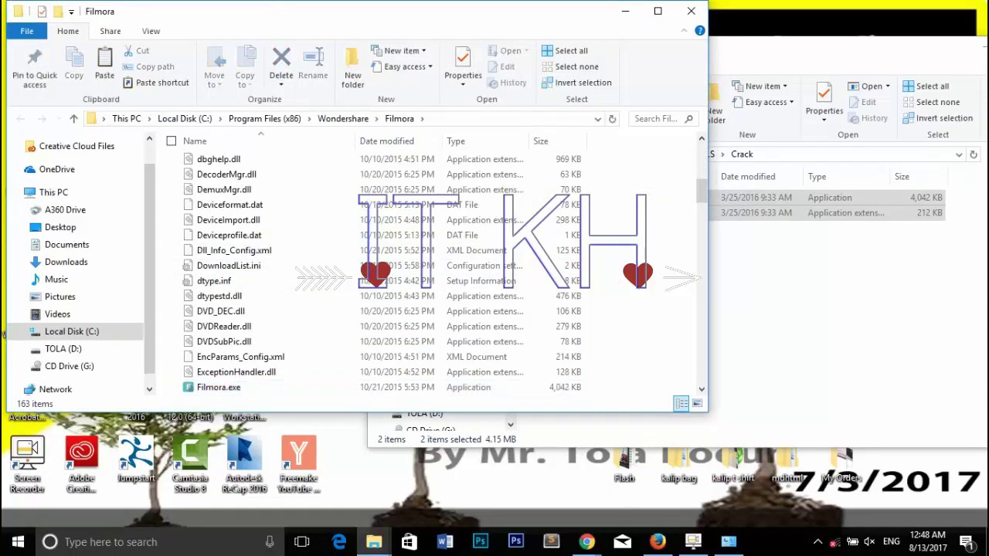
key(ctrl+v)
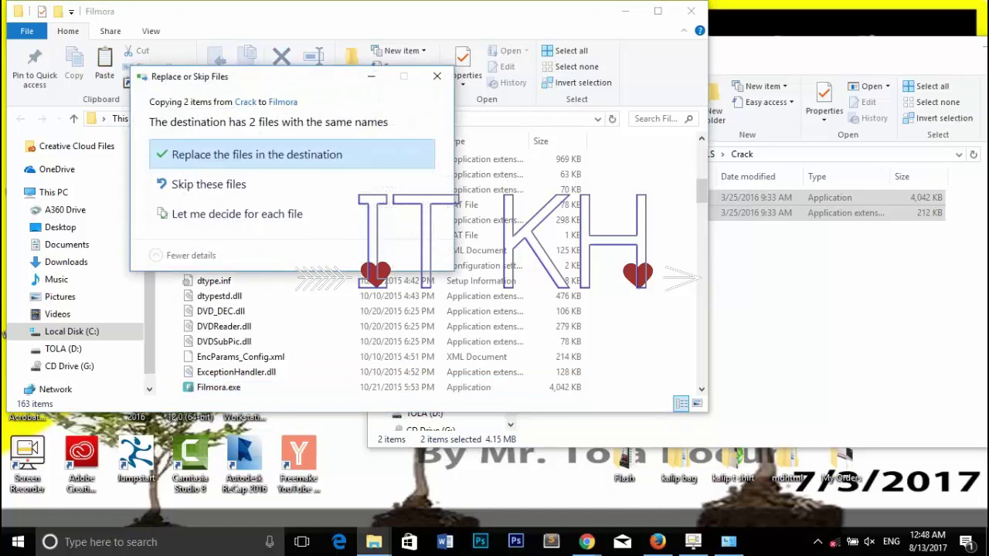
click(437, 76)
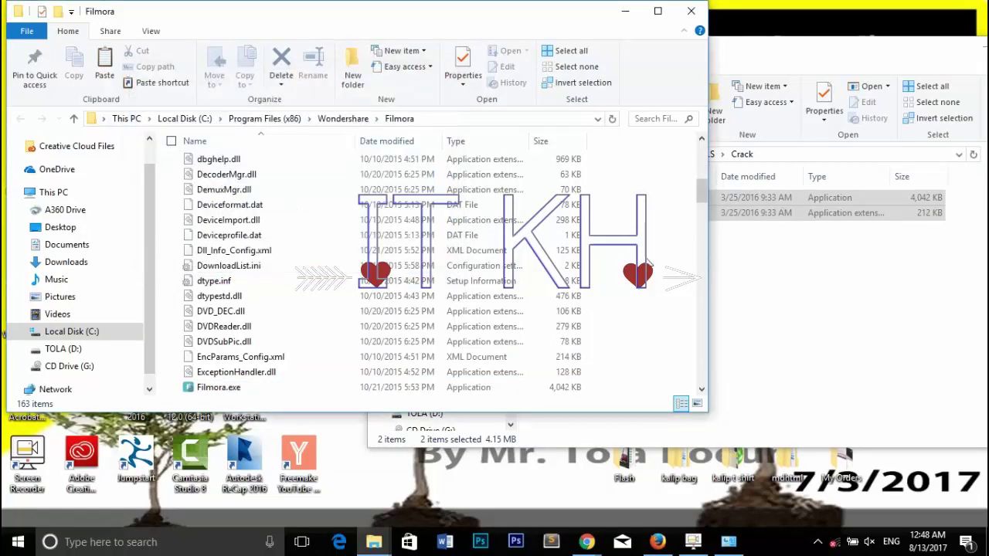
right_click(646, 262)
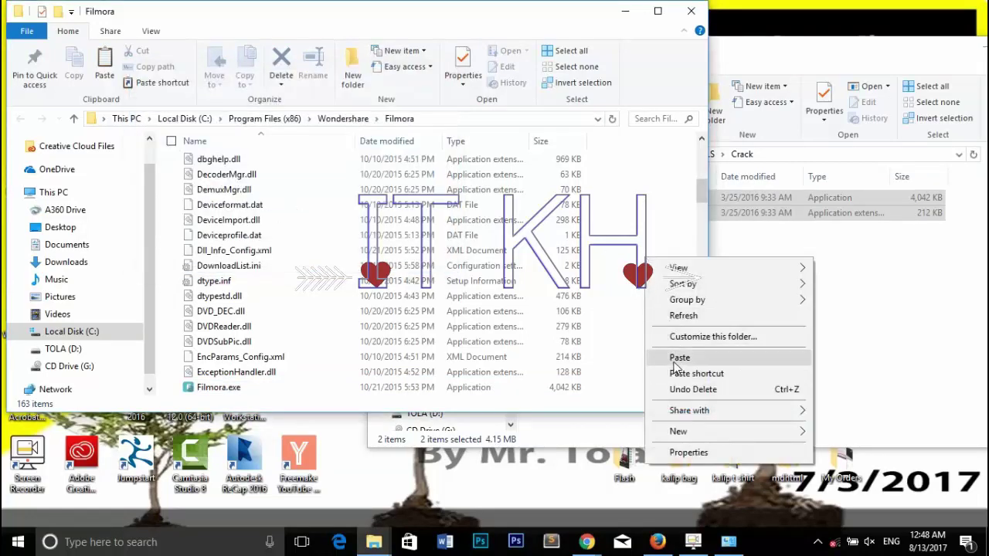
click(673, 357)
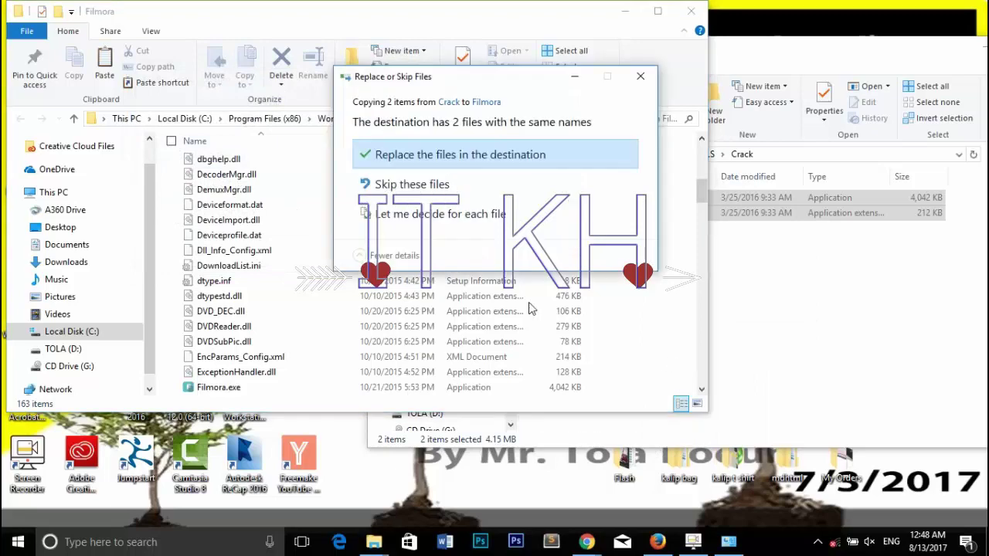
click(375, 159)
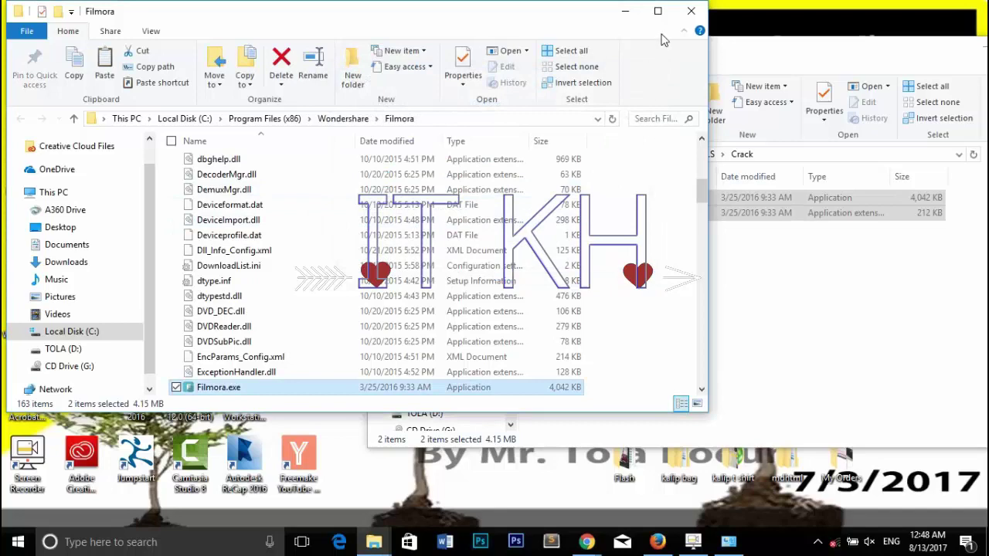
Step: Close the Filmora and Crack folder windows, and launch Filmora from the desktop and close its start screen
click(691, 10)
drag(726, 51, 635, 49)
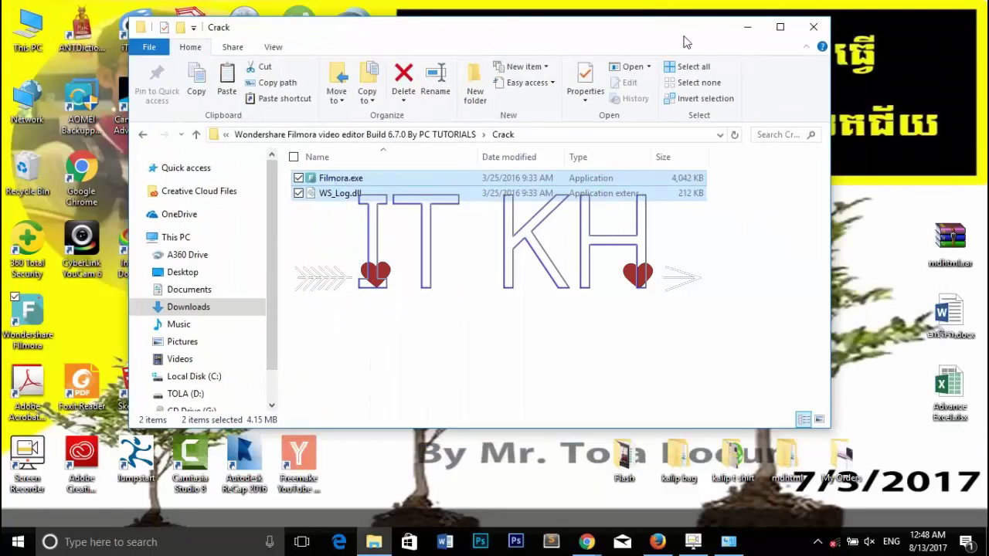
click(815, 29)
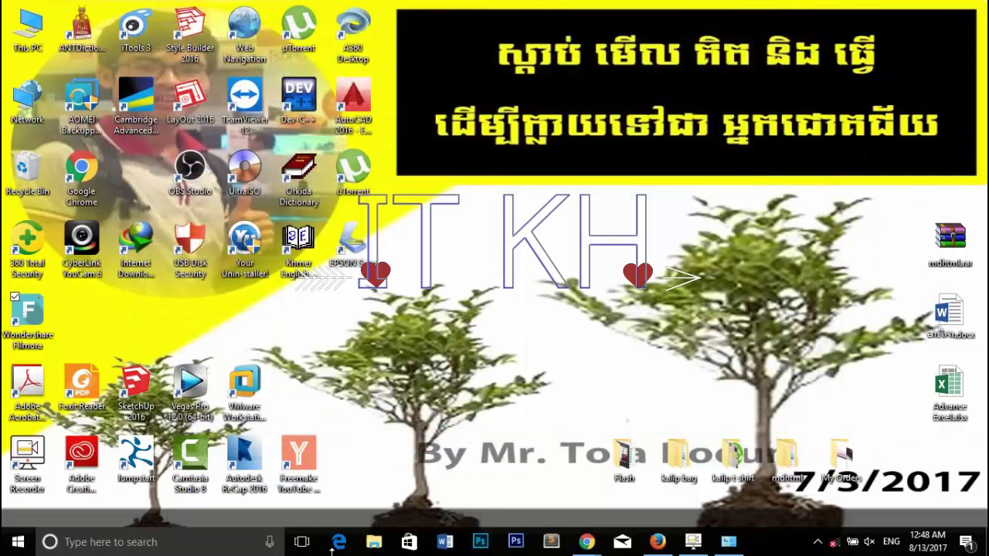
click(29, 307)
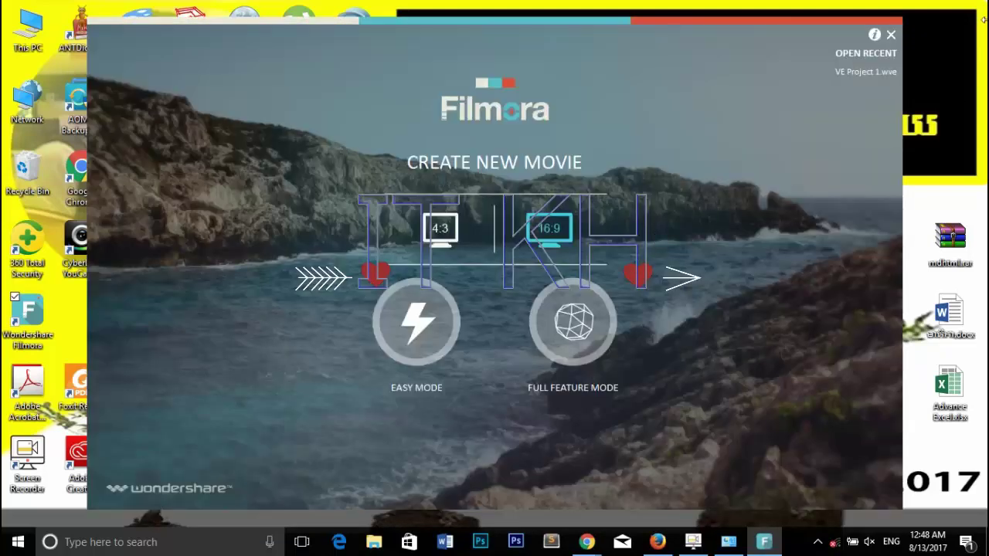
click(892, 36)
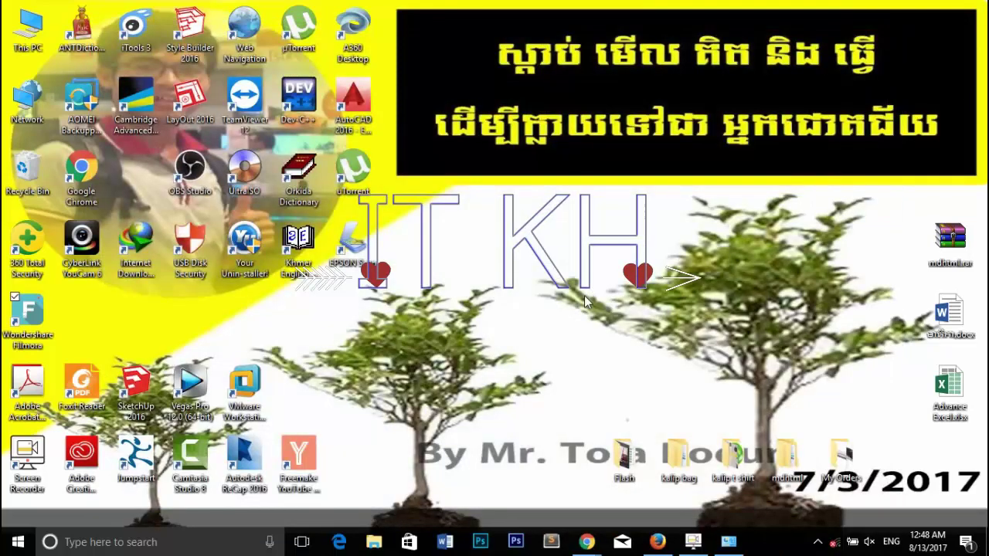
Step: Browse to the Projects folder under Documents, Wondershare Filmora, and open VE Project 1.wve
click(376, 543)
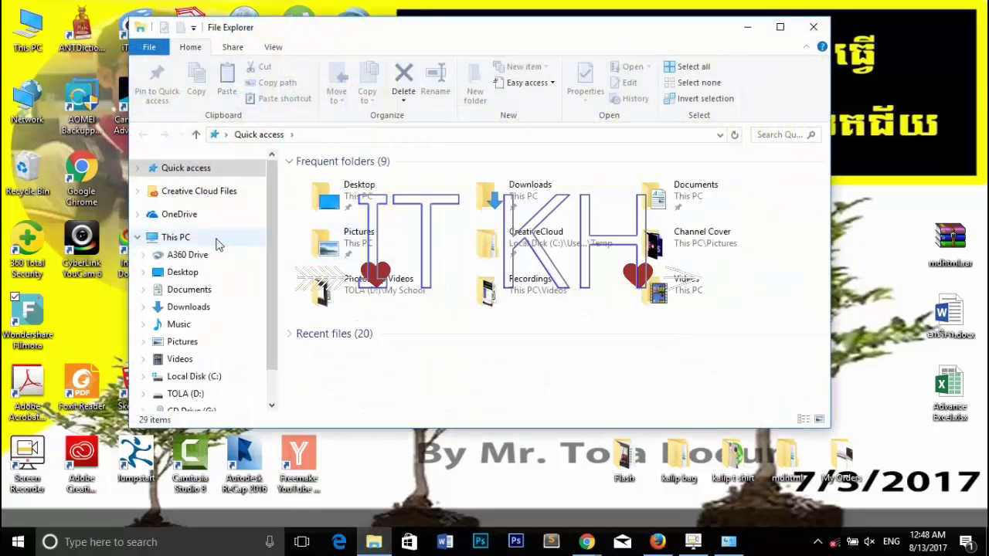
click(217, 290)
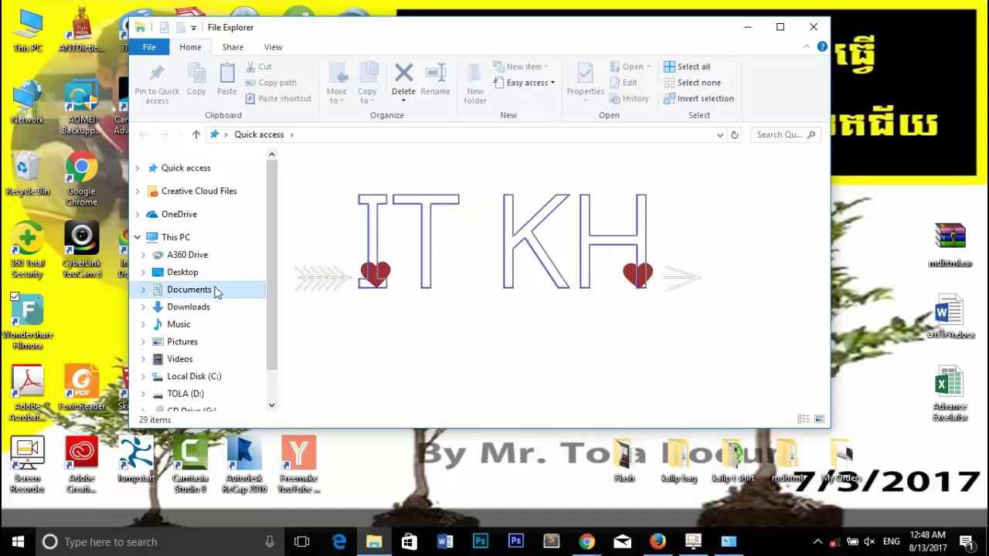
double_click(379, 300)
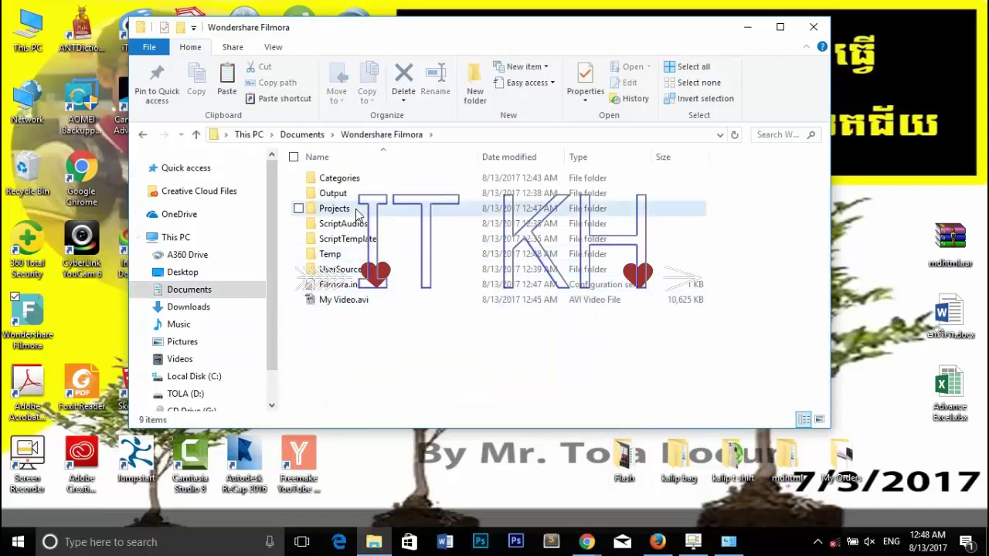
double_click(340, 208)
click(344, 179)
double_click(344, 179)
double_click(347, 178)
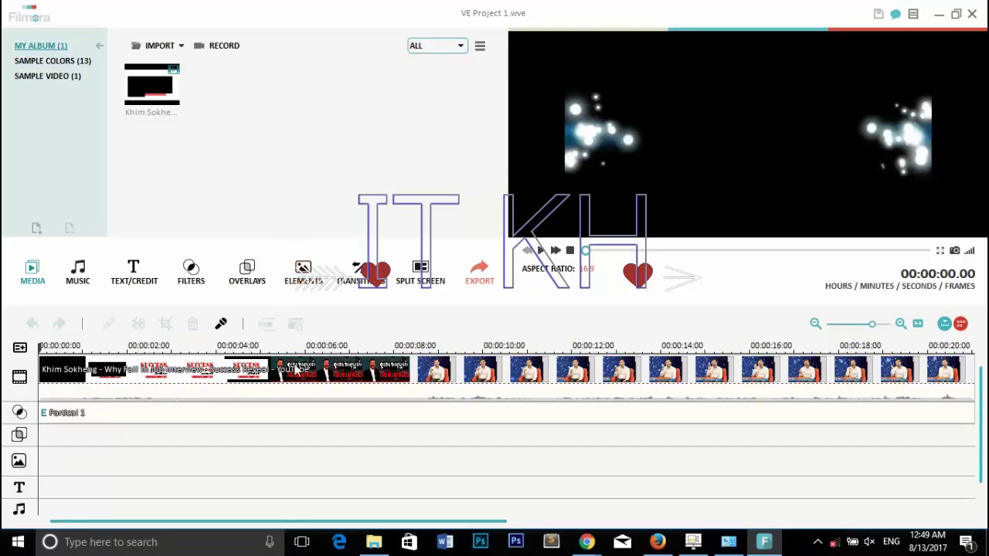
Step: Open the project's export settings and set the save location to the Projects folder inside Wondershare Filmora
click(485, 285)
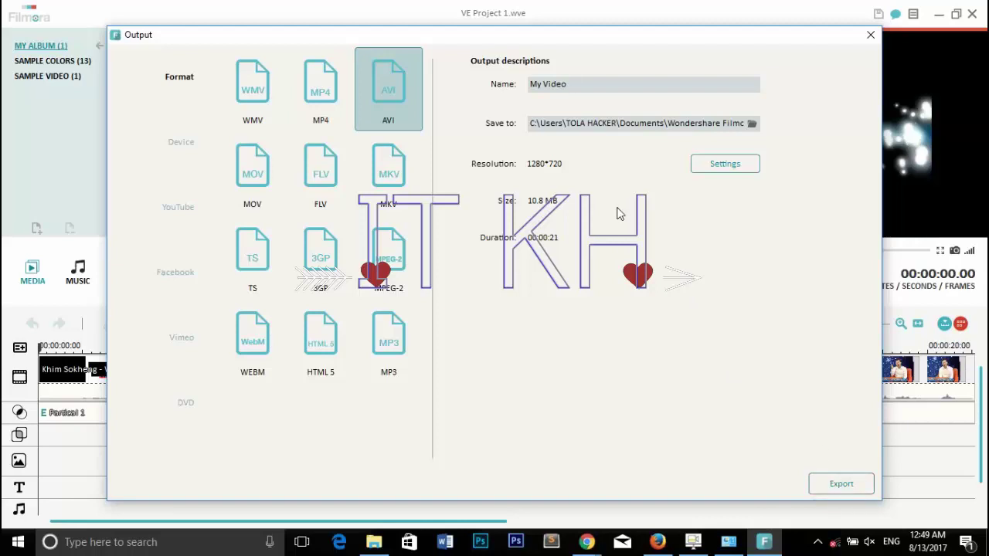
click(752, 125)
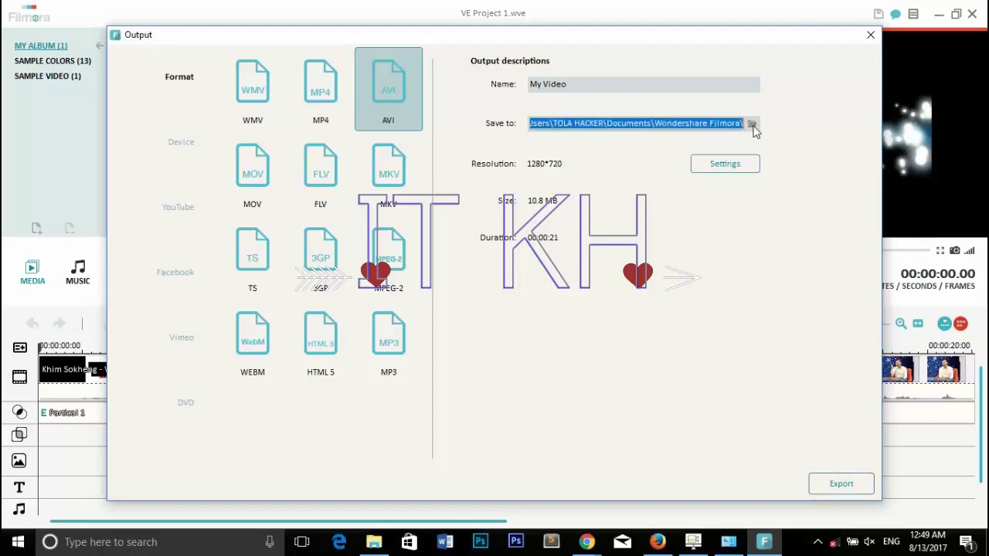
scroll(463, 324, up, 1)
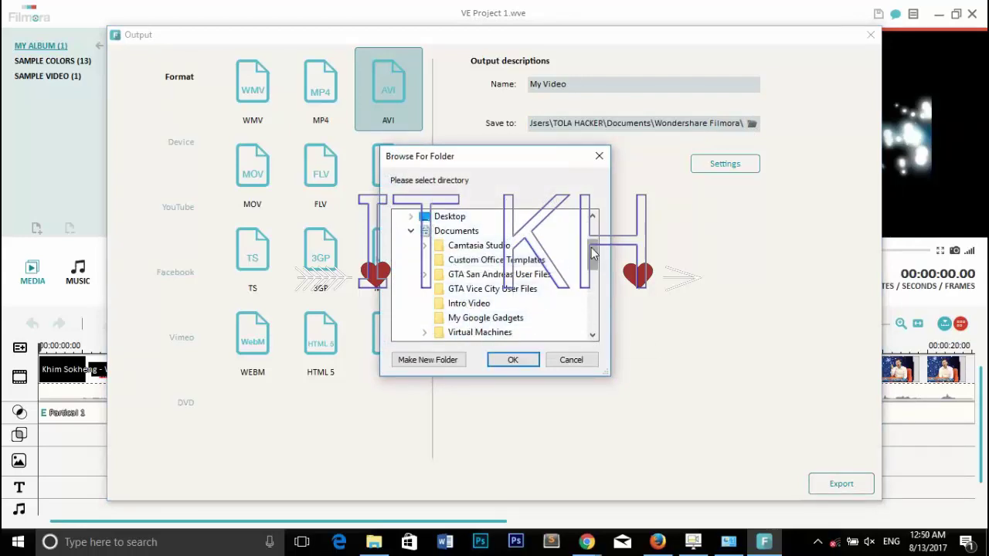
scroll(592, 260, down, 2)
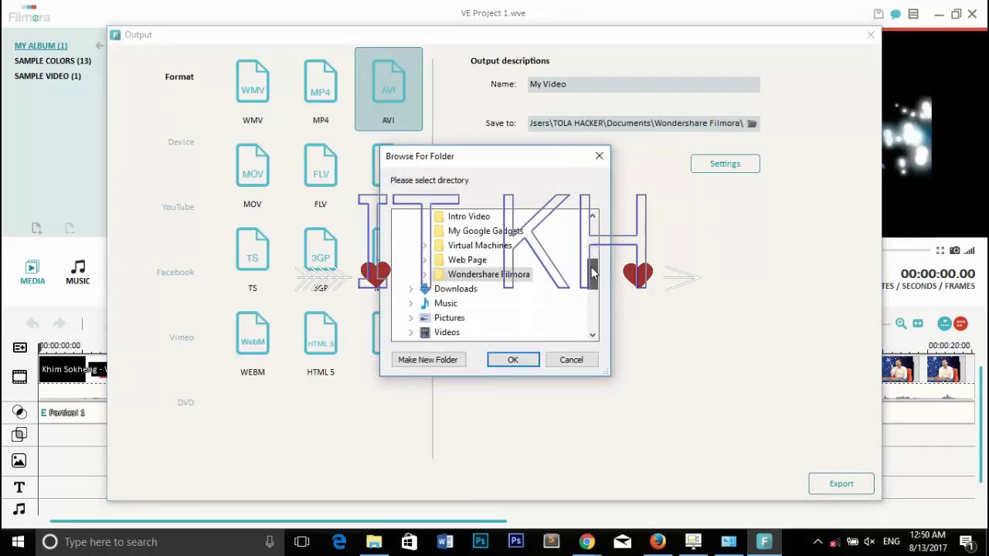
double_click(476, 274)
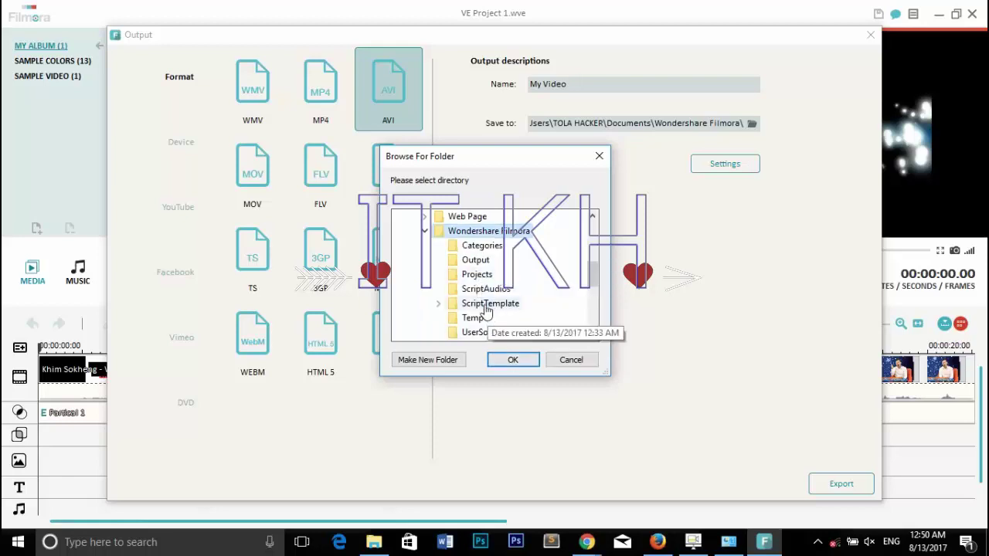
click(473, 276)
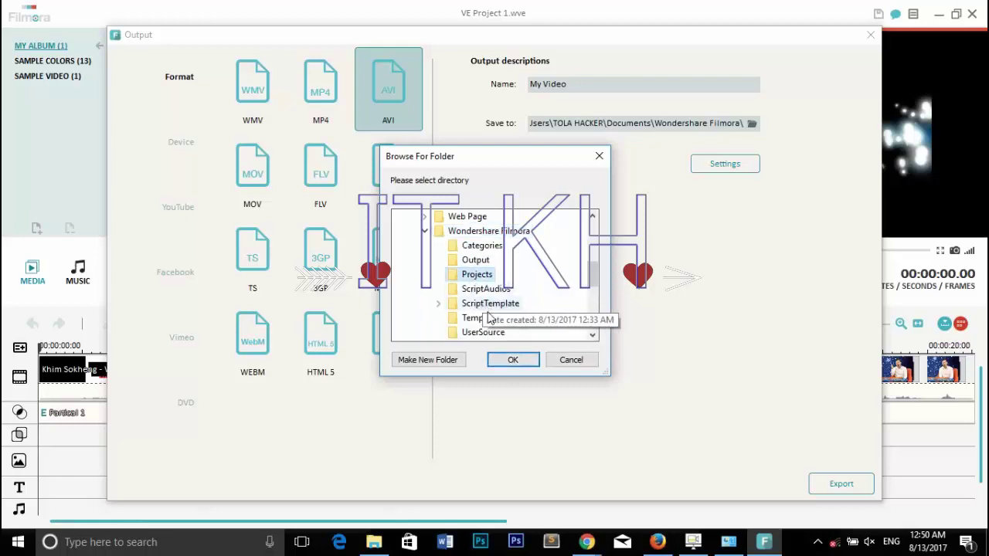
click(513, 360)
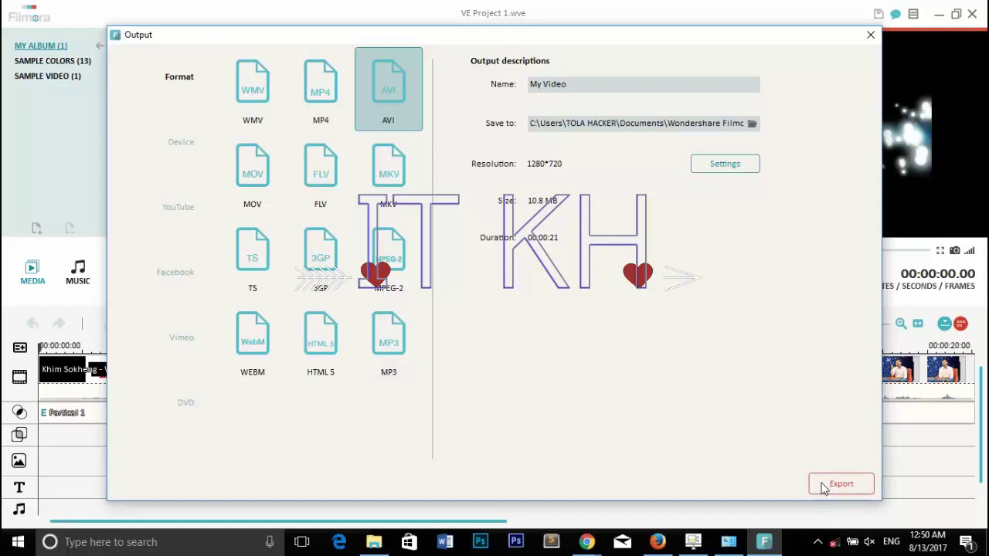
Step: Export the project as the AVI file My Video, and close the conversion and output dialogs
click(823, 483)
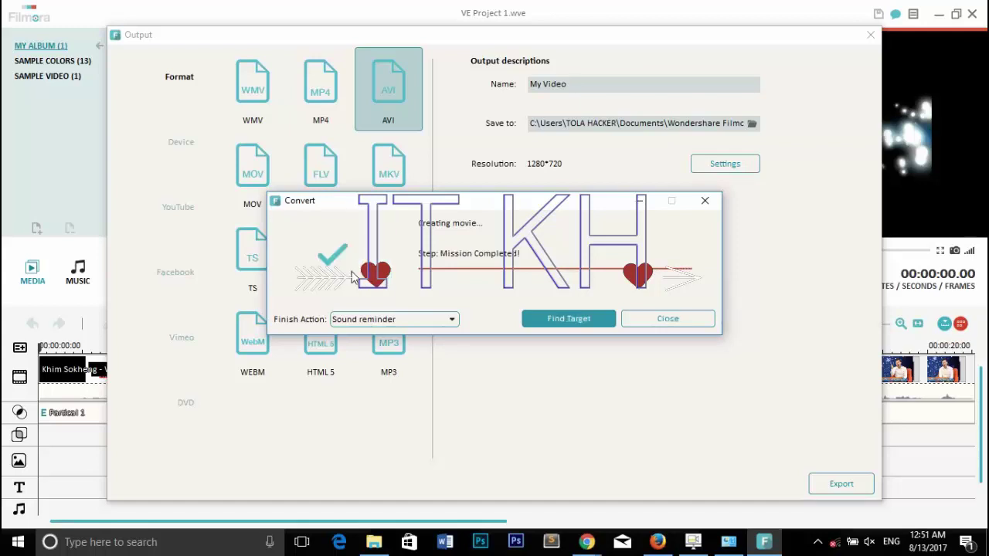
click(669, 320)
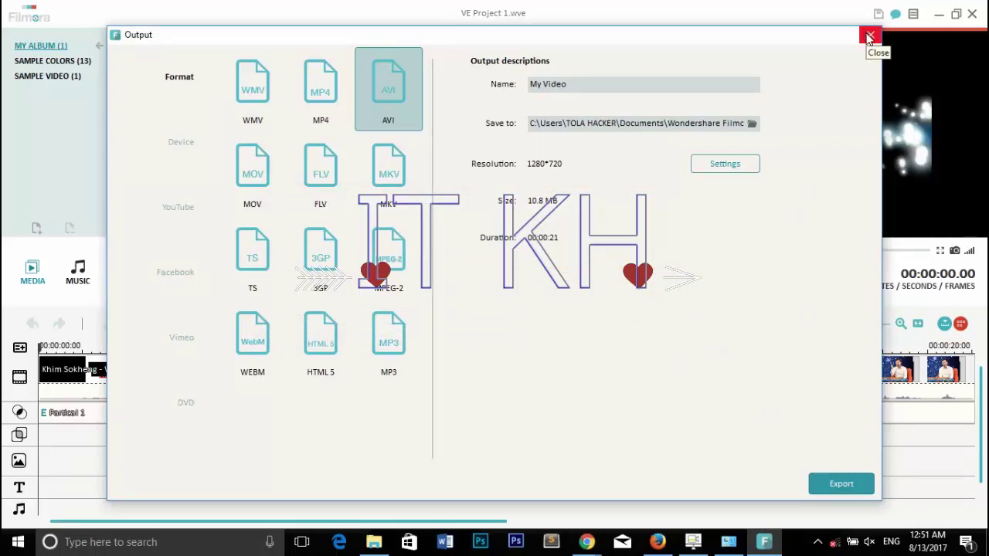
click(869, 37)
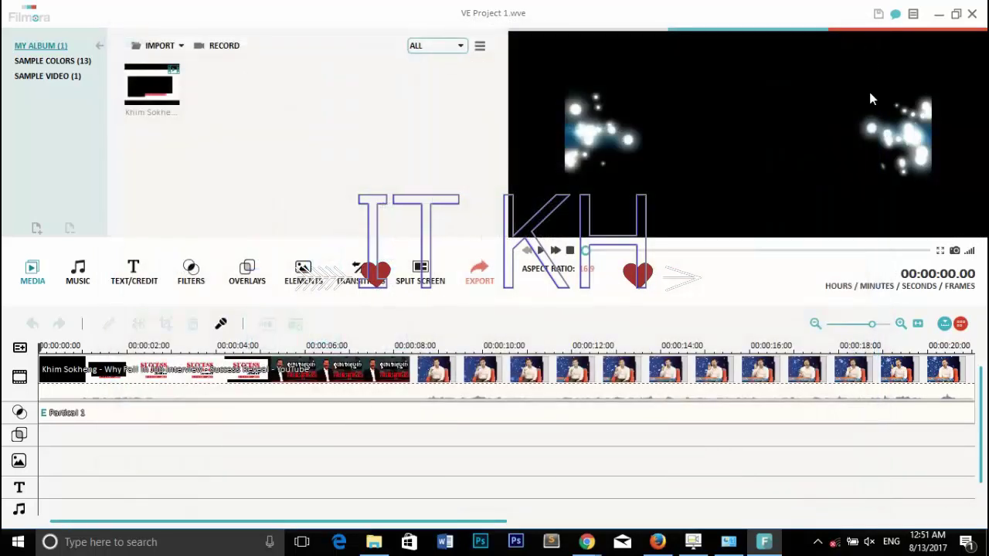
Step: Minimize Filmora, play My Video.avi from the Projects folder in a maximized player, and pause it about halfway
click(936, 17)
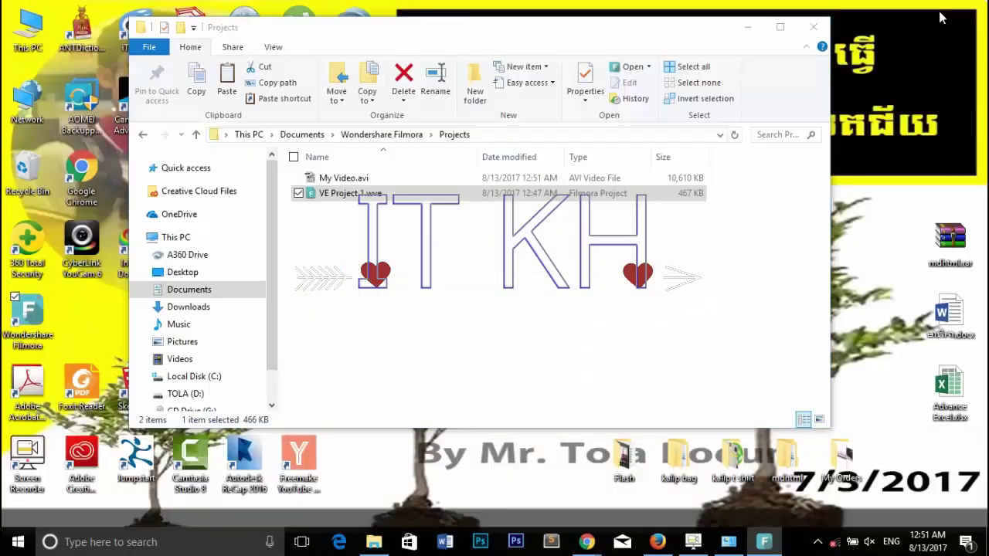
click(705, 328)
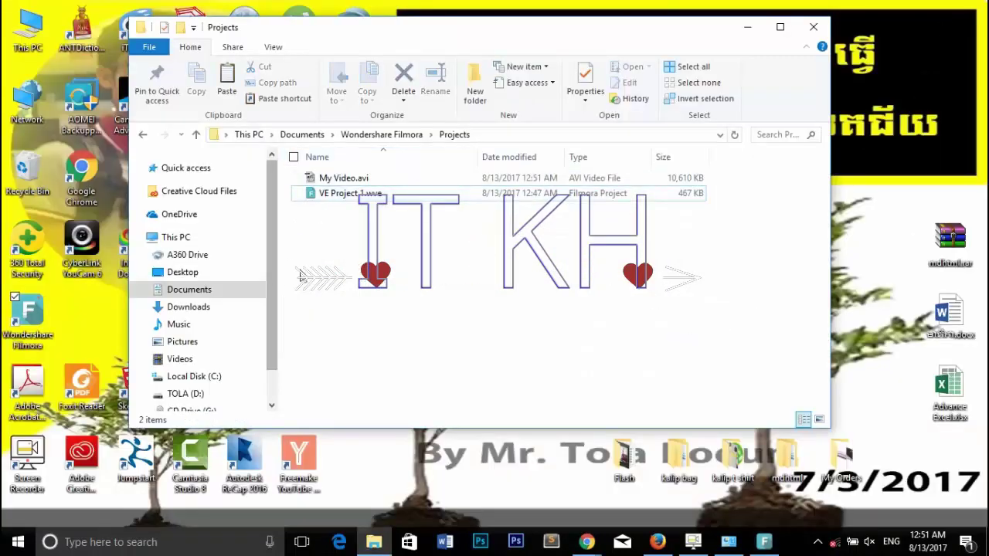
click(340, 179)
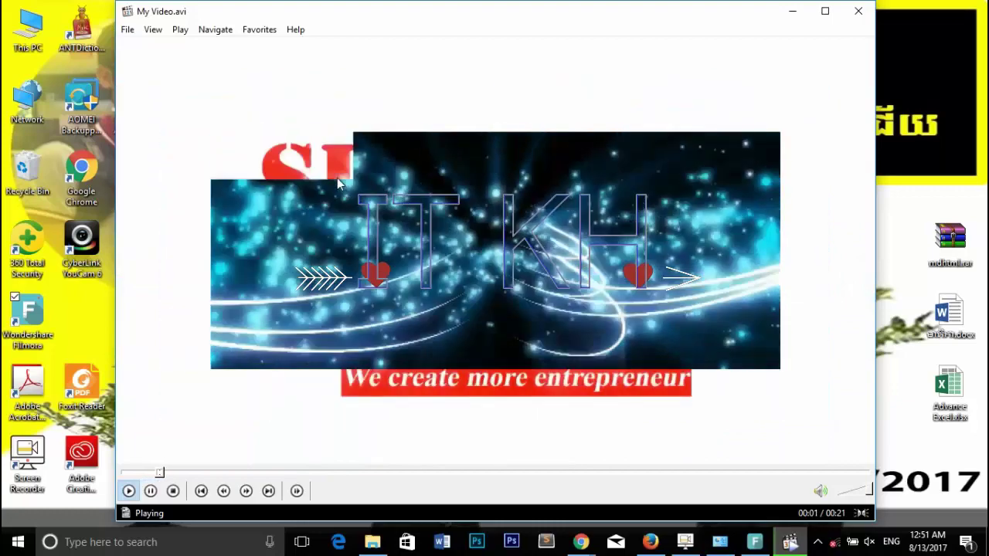
click(826, 11)
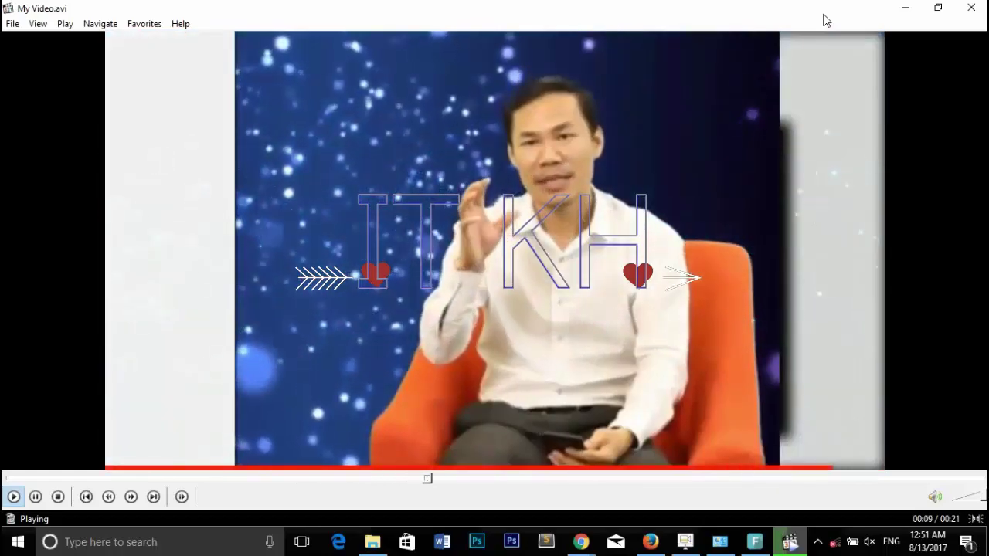
key(space)
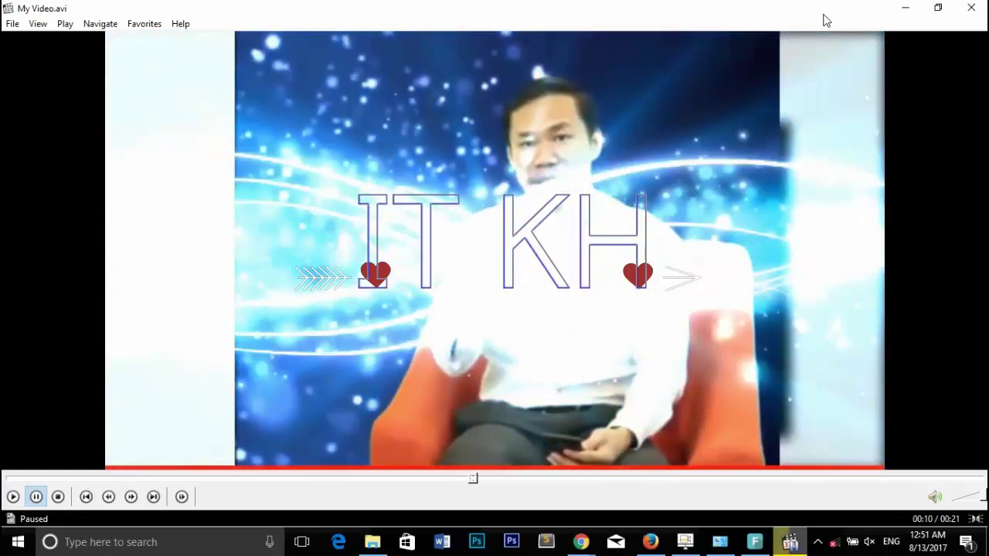